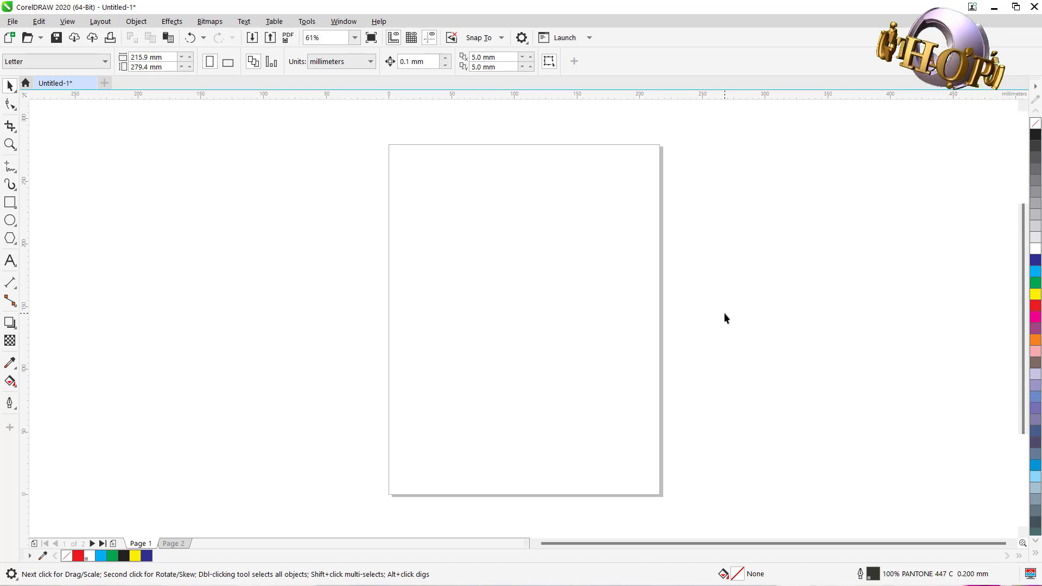
- Add the artistic text "Corel" in the upper part of the page and select it as an object
key("F8")
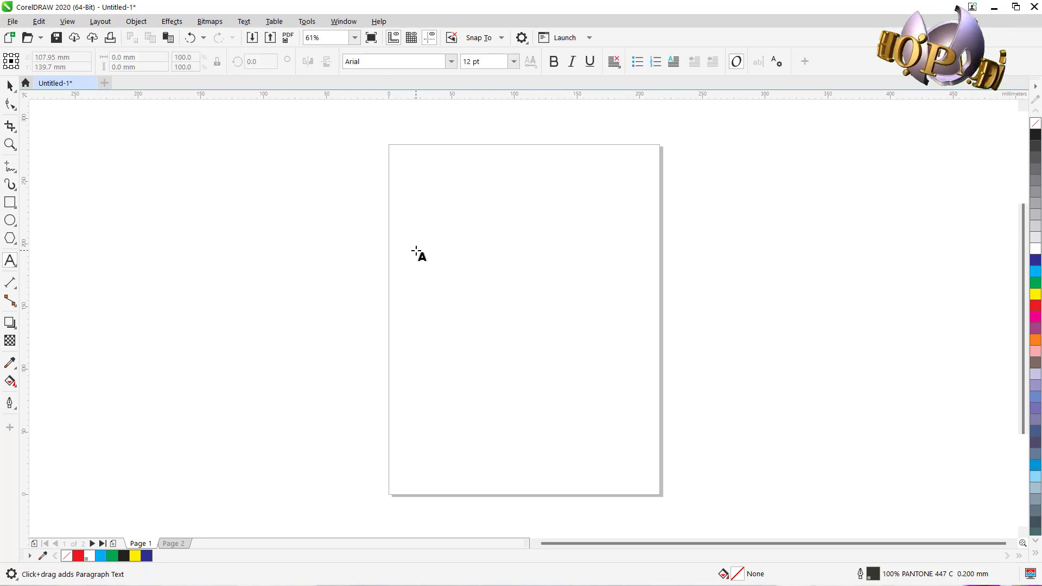
left_click(419, 250)
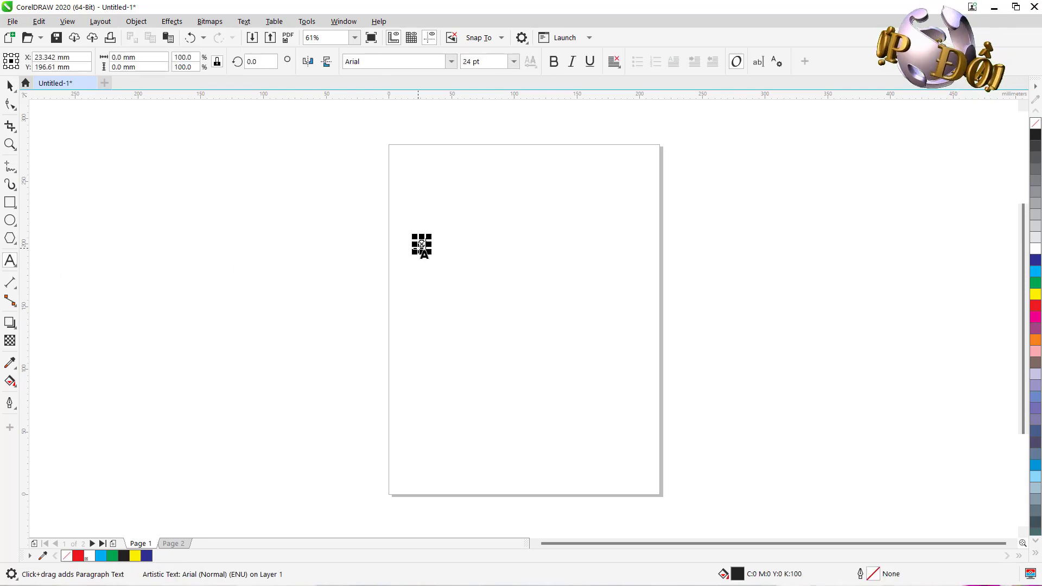
type("Corel")
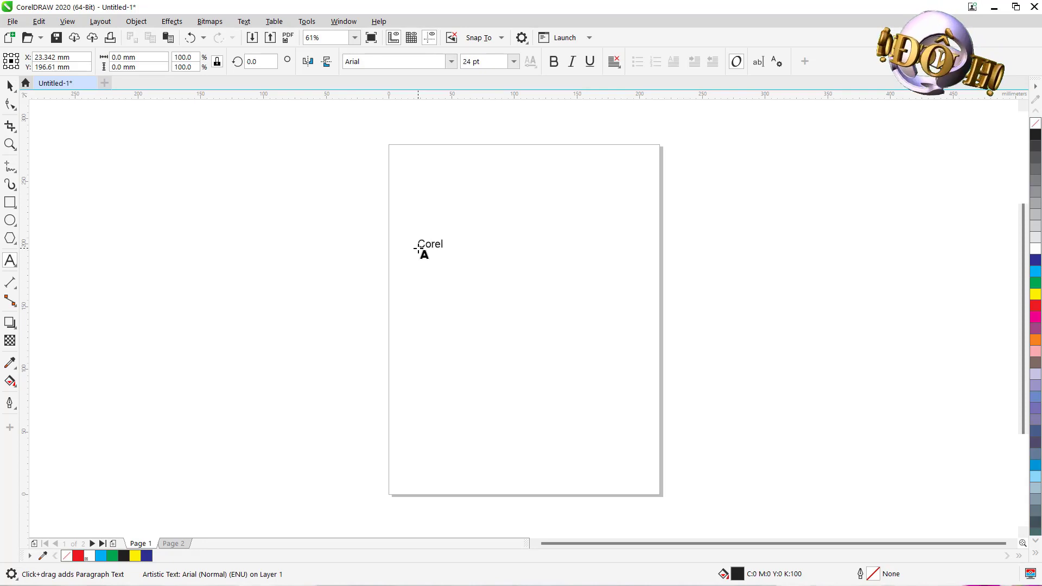
key("ctrl+space")
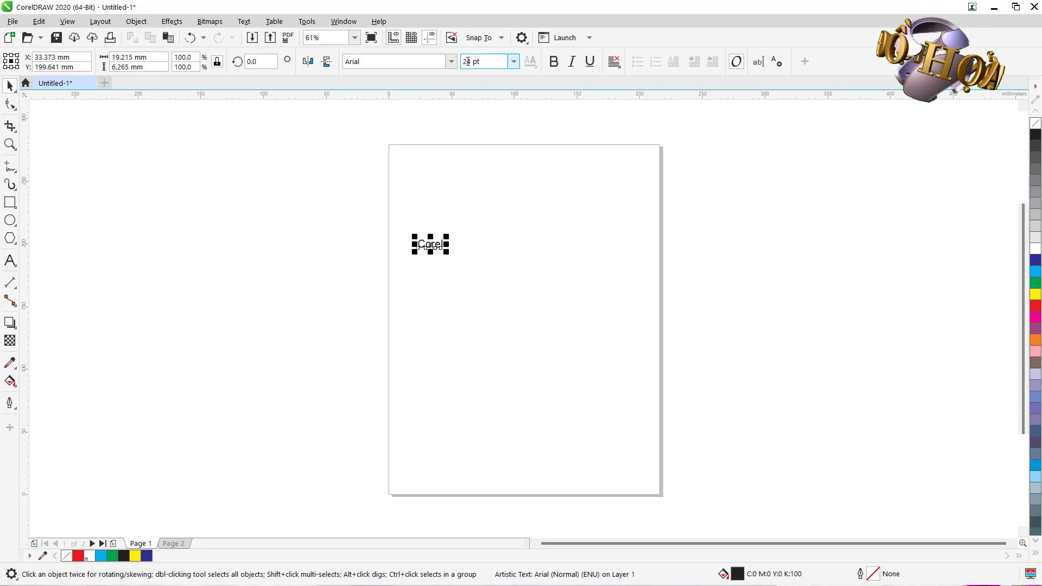
- Set the text's size to 90 pt and its font to UTM Than Chien Tranh
double_click(466, 61)
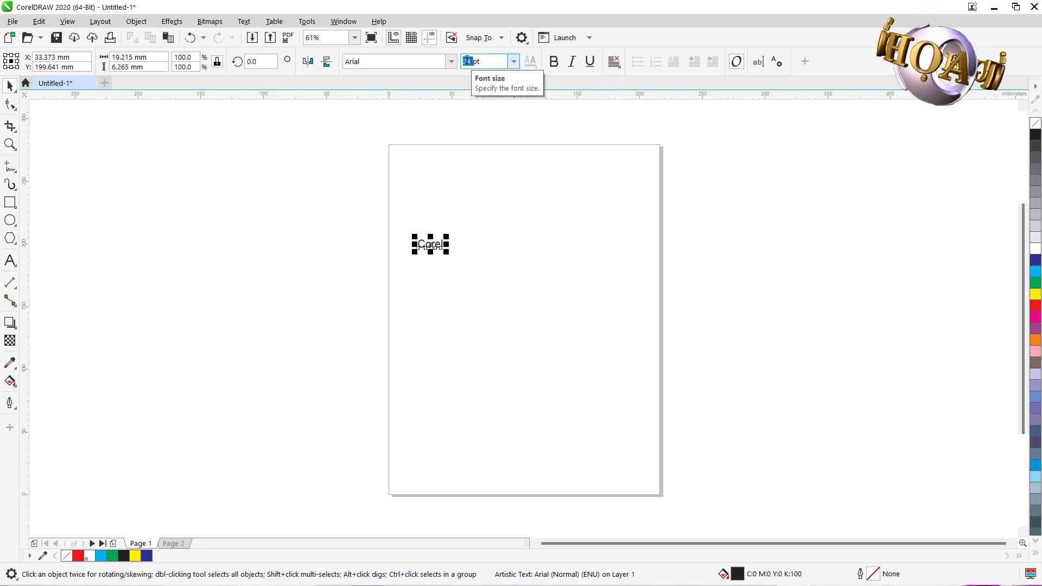
type("90")
key("Return")
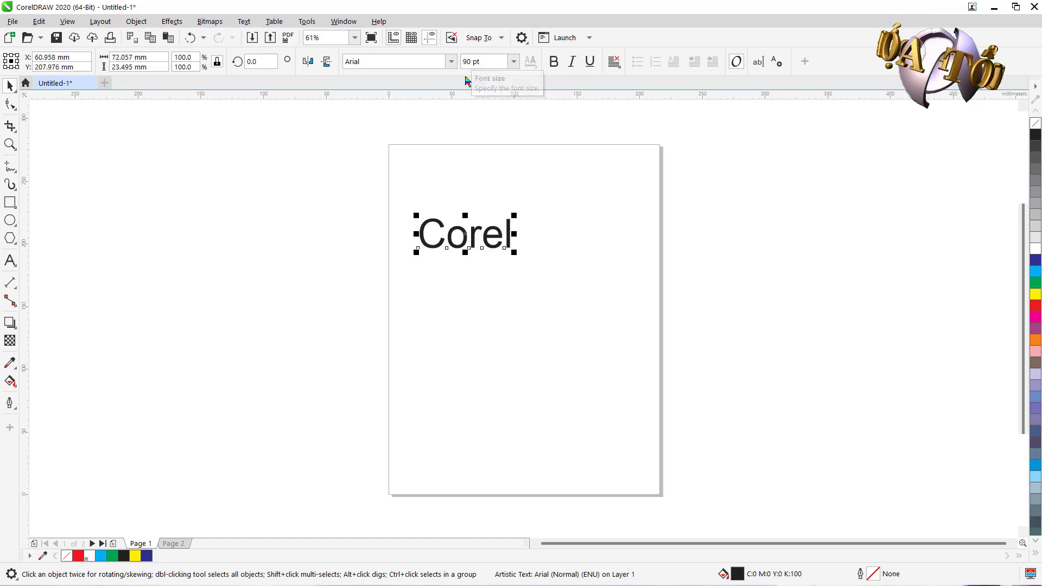
left_click(451, 62)
left_click(429, 98)
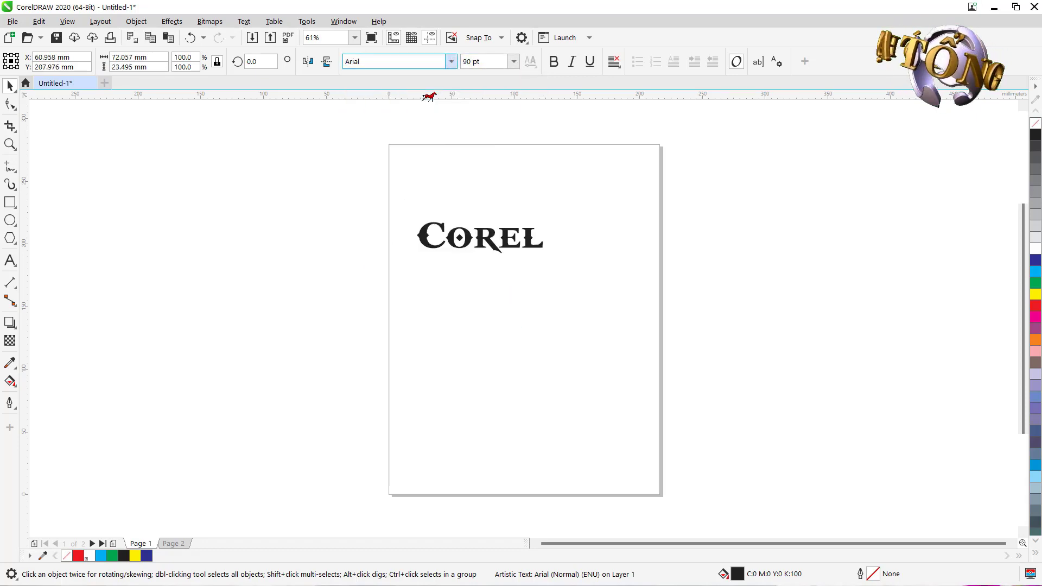
- Move the text off the page to its left side, fill it with red and deselect it
left_click_drag(490, 249, 326, 294)
left_click(1036, 305)
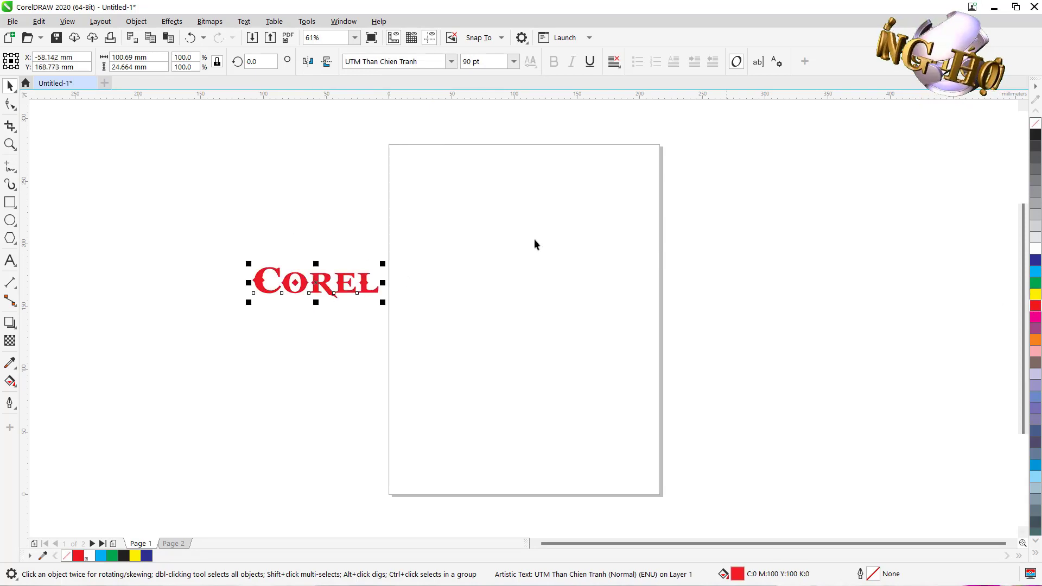
left_click(291, 204)
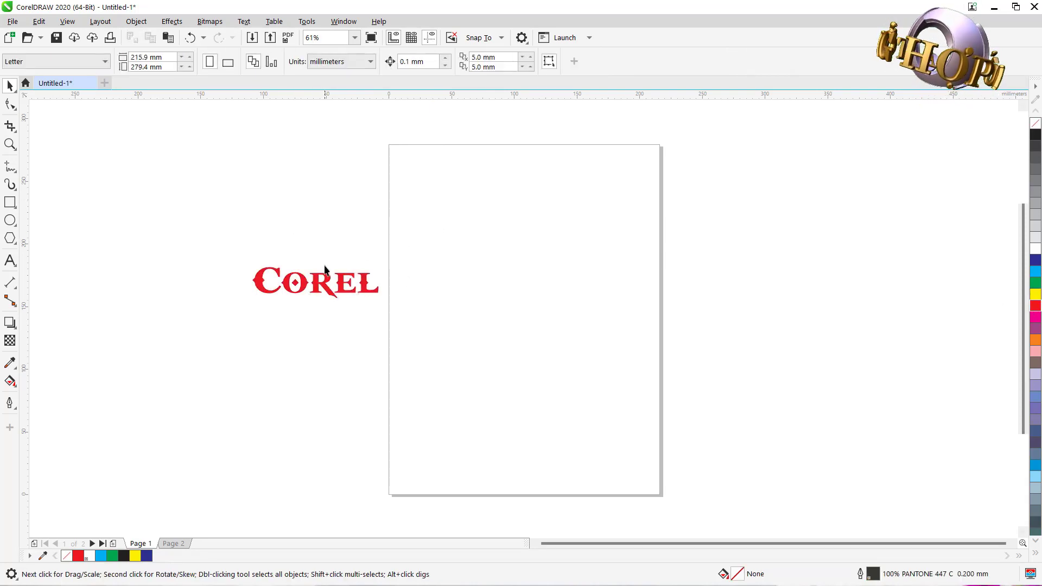
- Place a copy of the red text near the page's top-left corner, leaving the original beside the page
left_click(328, 285)
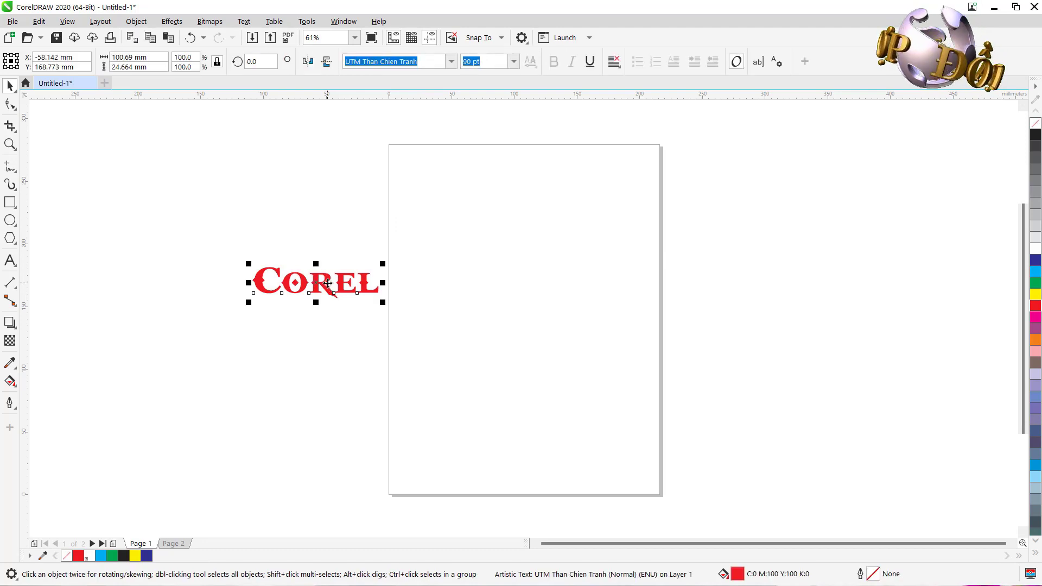
left_click_drag(328, 283, 469, 174)
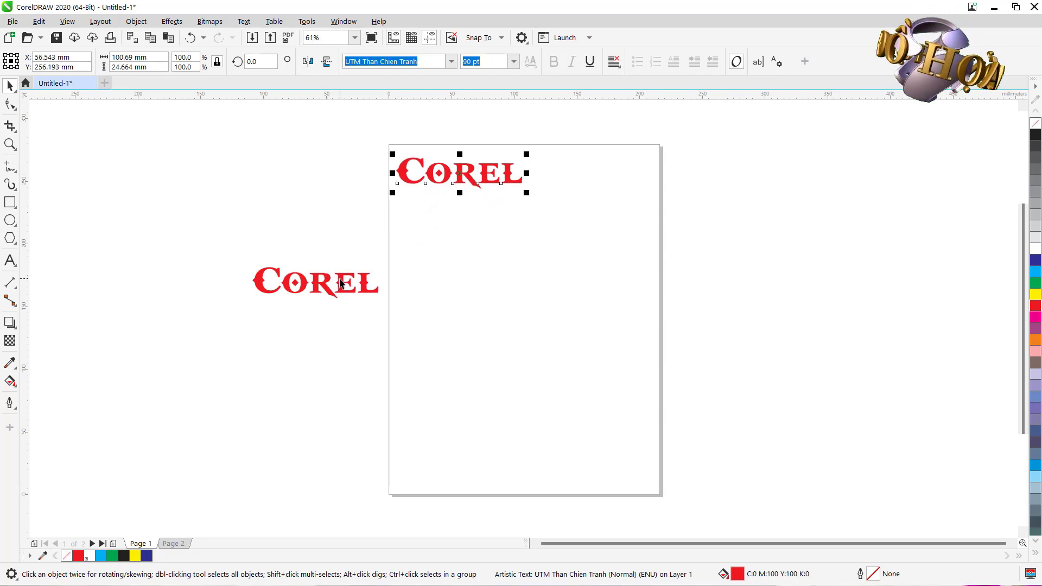
left_click_drag(448, 173, 450, 170)
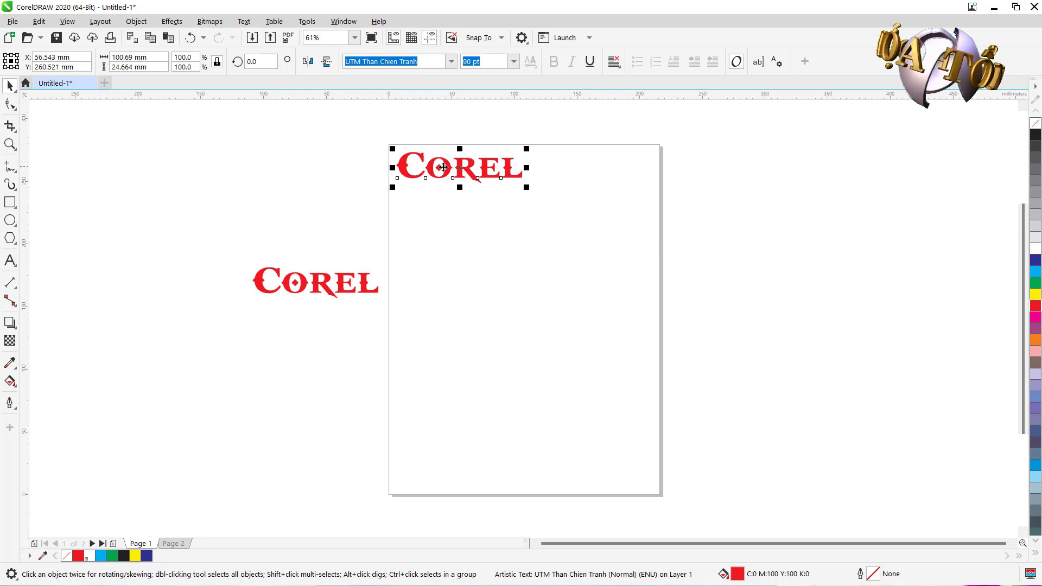
- Open the Bevel effect settings for the text copy and choose the Soft edge style
key("z")
key("F2")
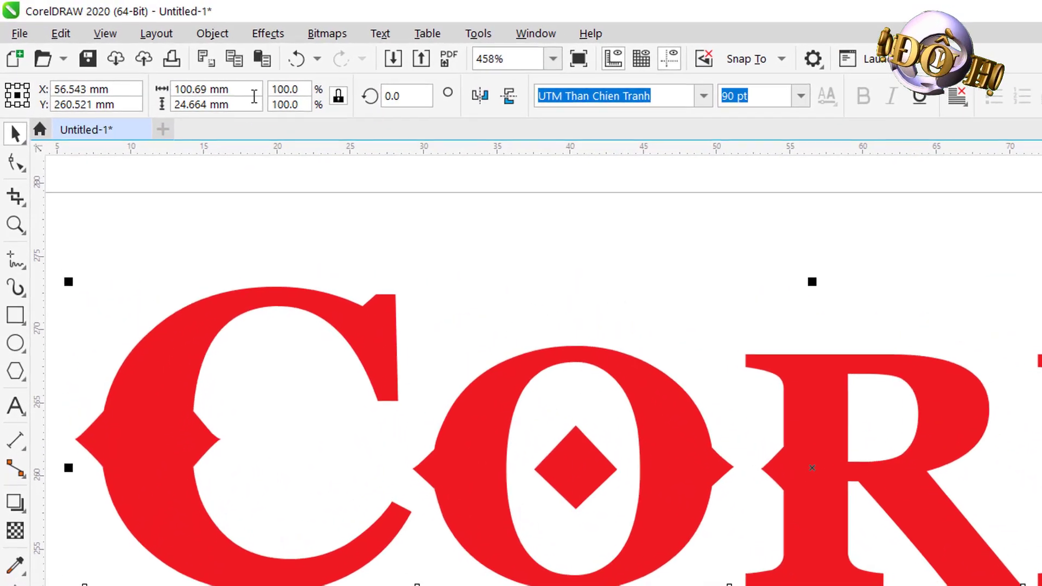
left_click(274, 36)
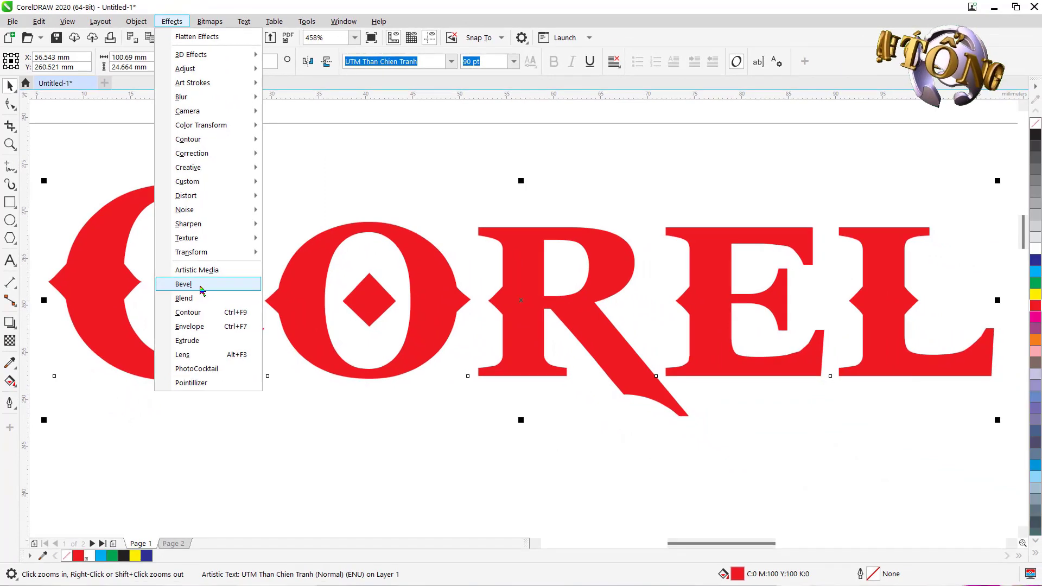
left_click(201, 283)
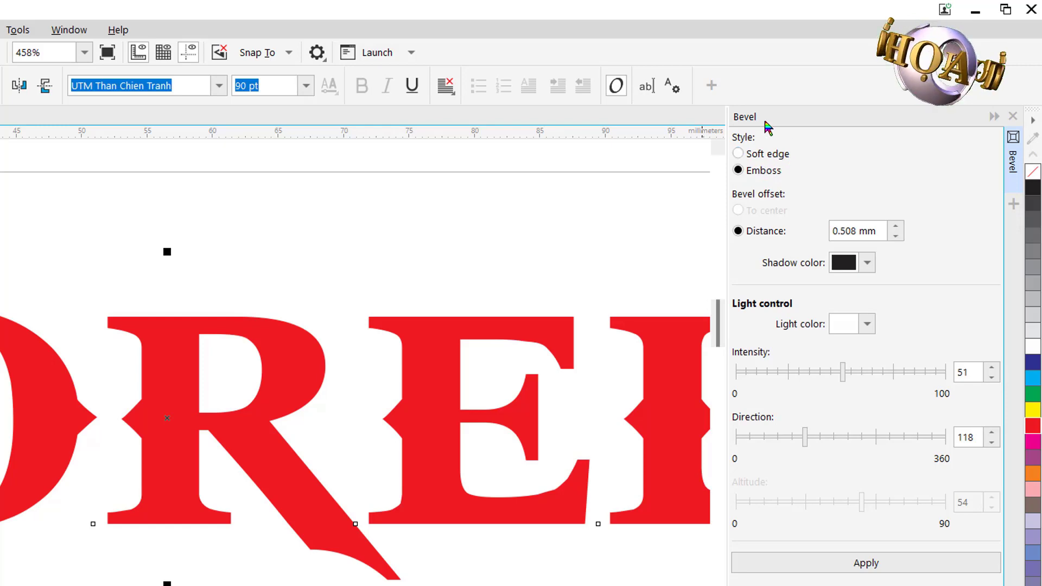
left_click(738, 154)
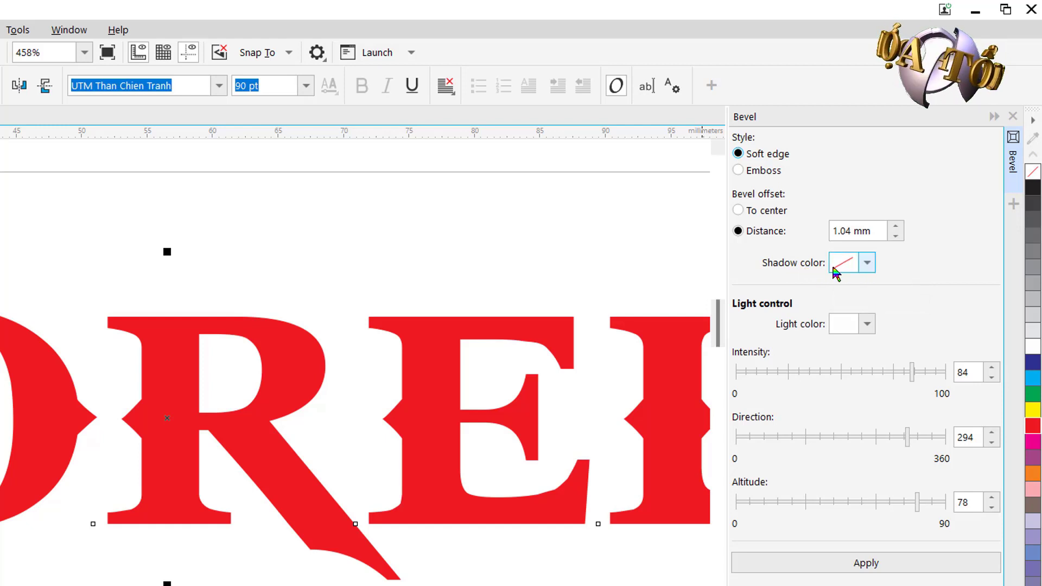
- Set the bevel's shadow color to black from the CMYK Palette
left_click(867, 264)
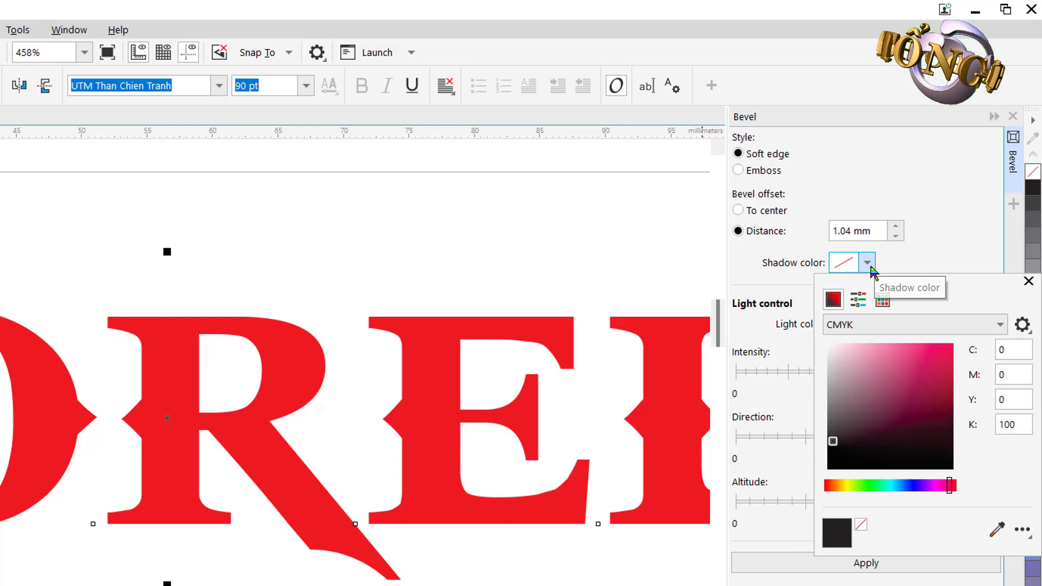
left_click(882, 300)
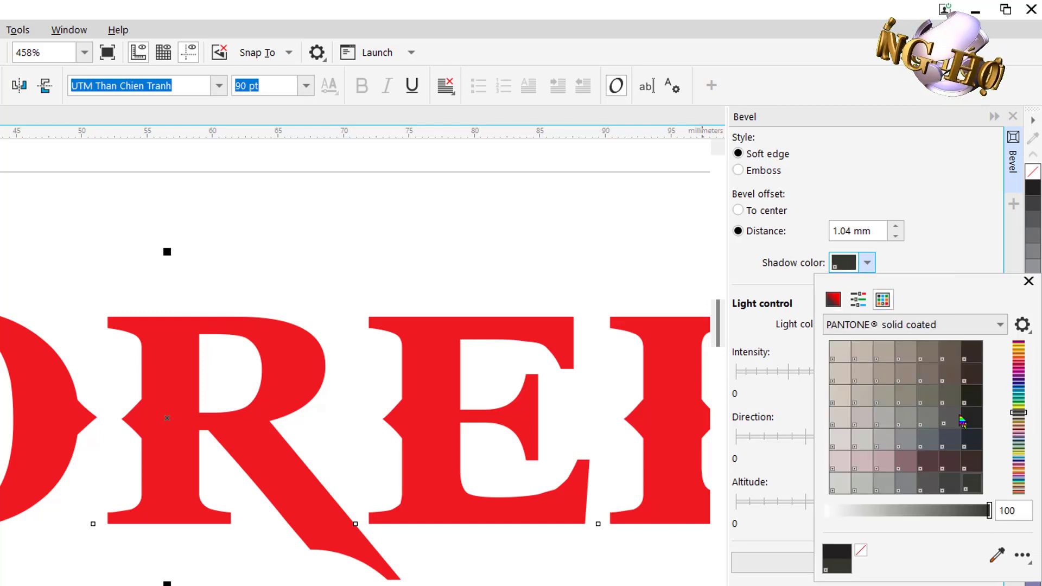
left_click(977, 328)
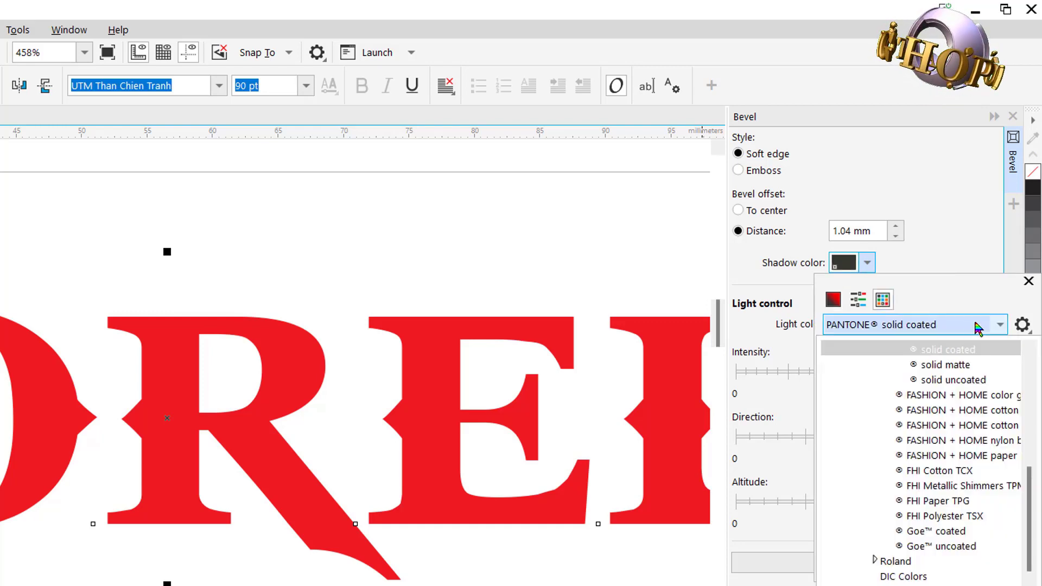
scroll(927, 529, "down", 2)
left_click(908, 562)
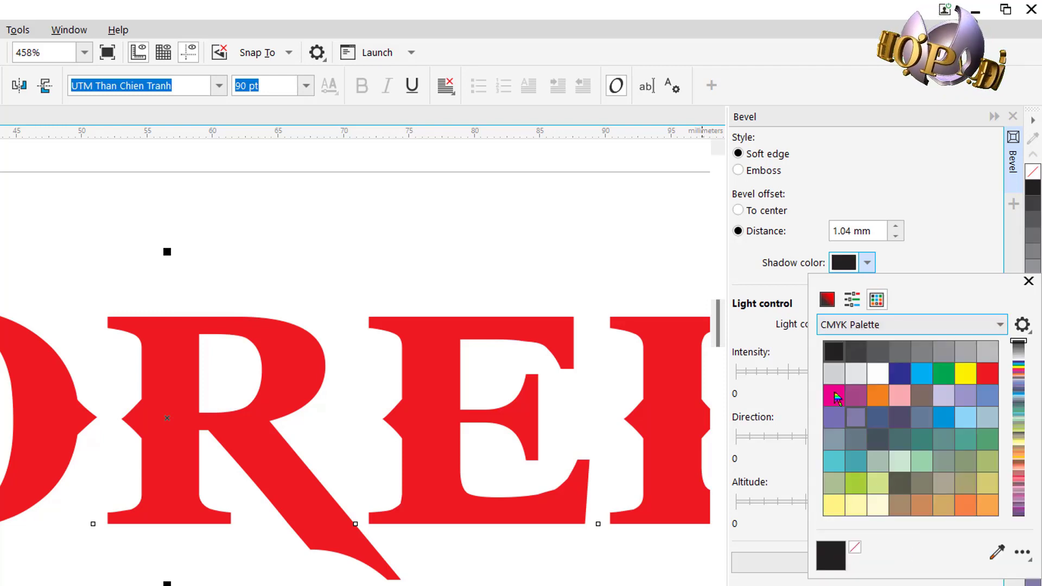
left_click(952, 252)
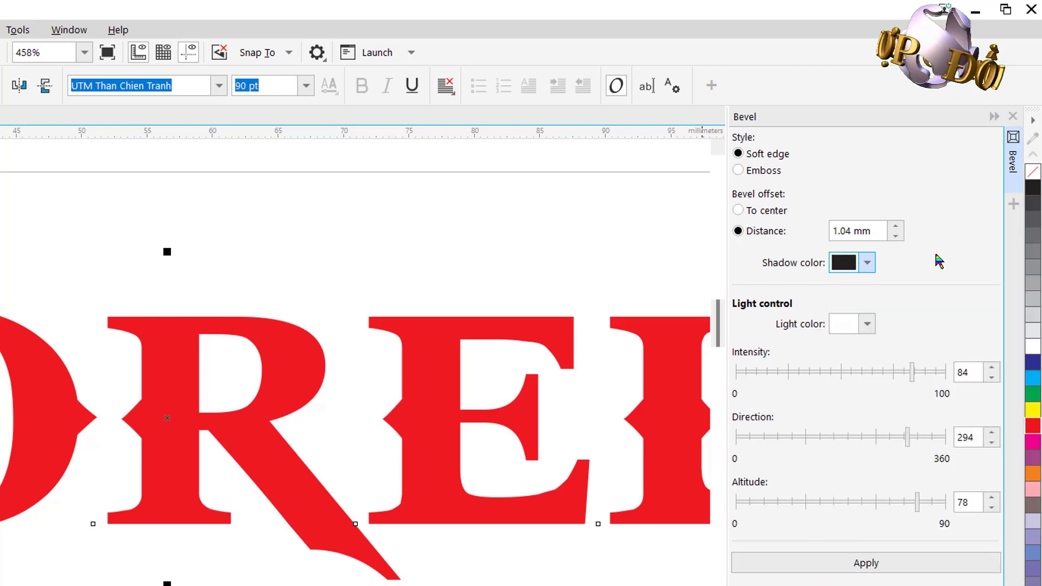
- Set the bevel's shadow color to no color
left_click(869, 265)
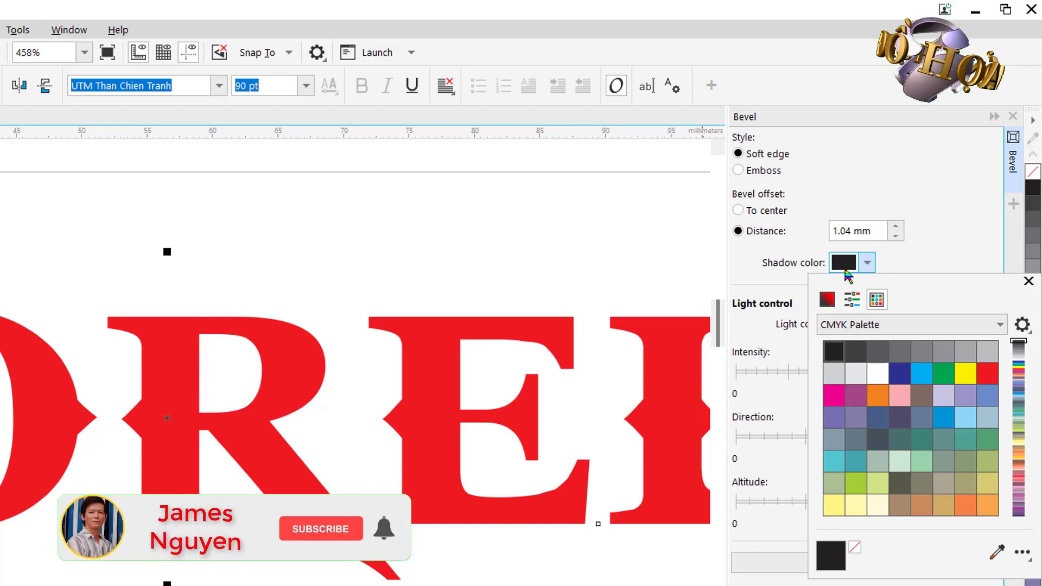
left_click(855, 547)
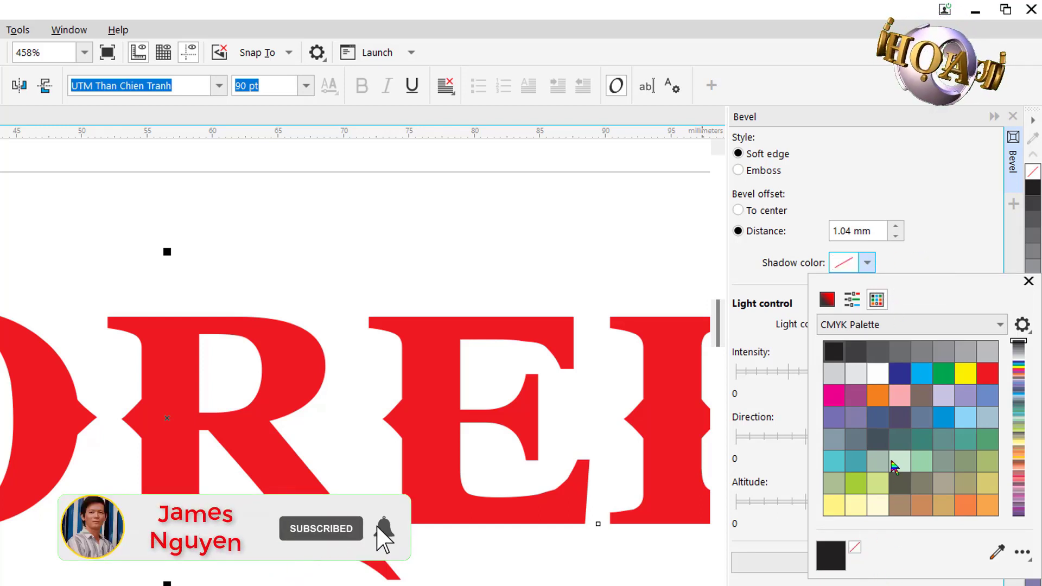
left_click(956, 219)
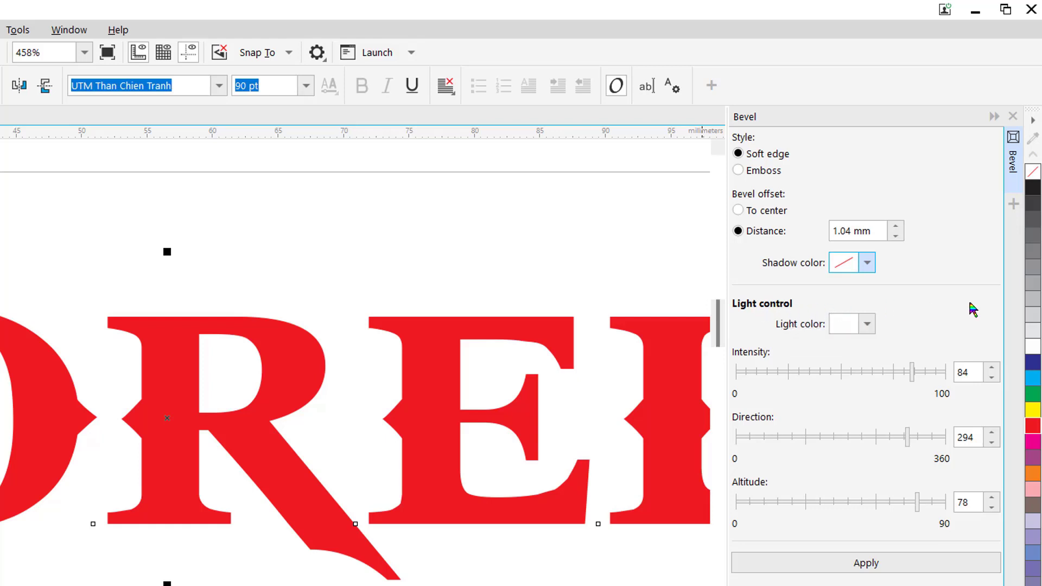
- Check the bevel's light color choices, keep white, and apply the soft edge bevel to the text
left_click(867, 324)
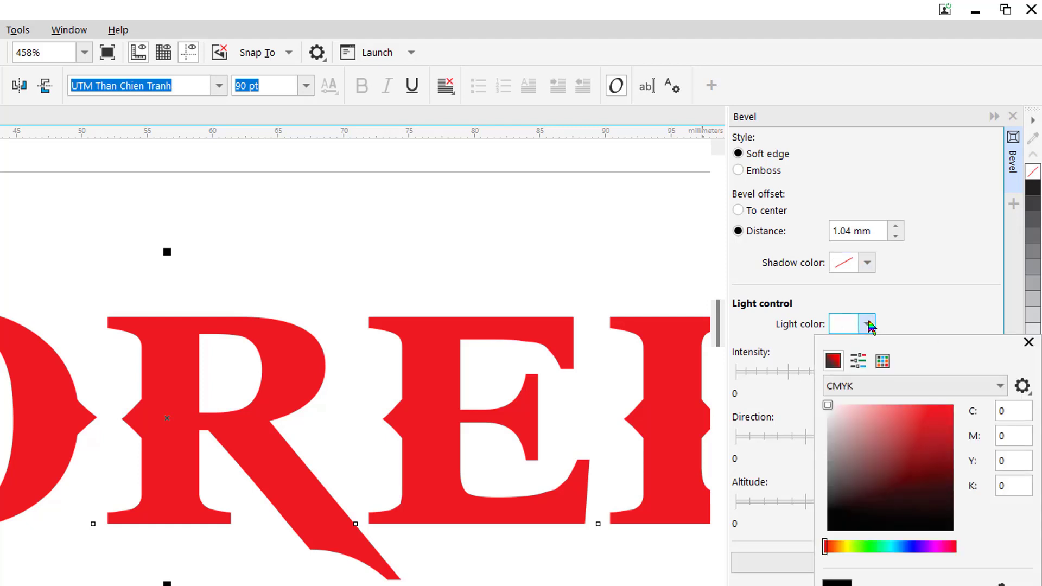
left_click(926, 295)
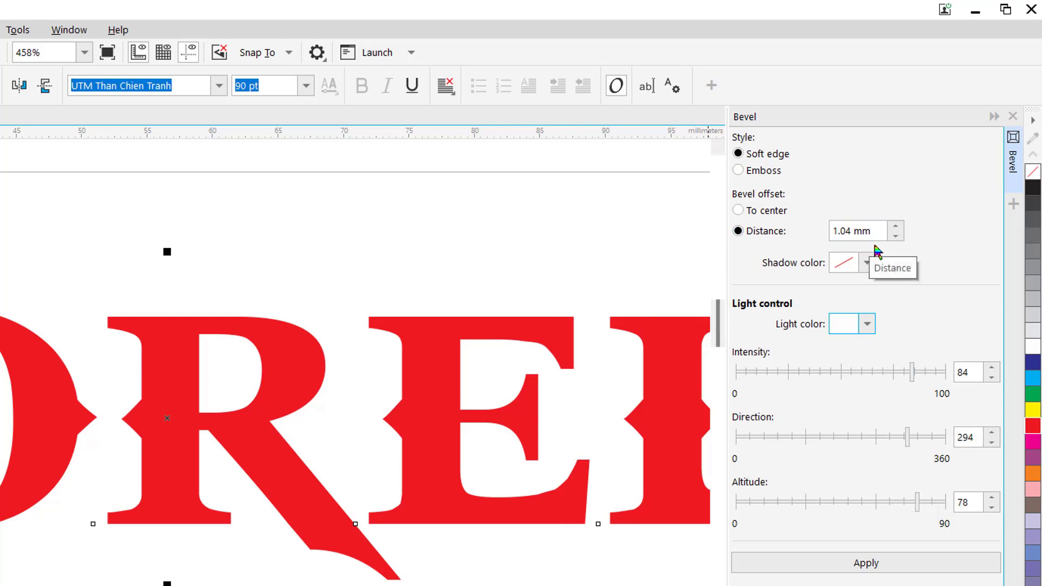
left_click(830, 570)
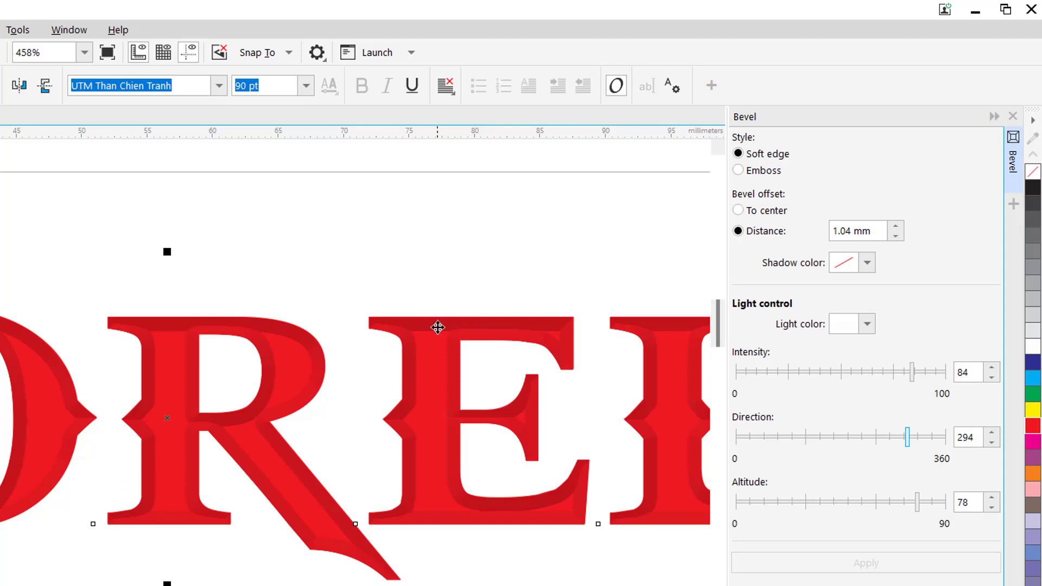
- Reduce the bevel offset distance to 0.74 mm and apply it to the text
left_click(895, 237)
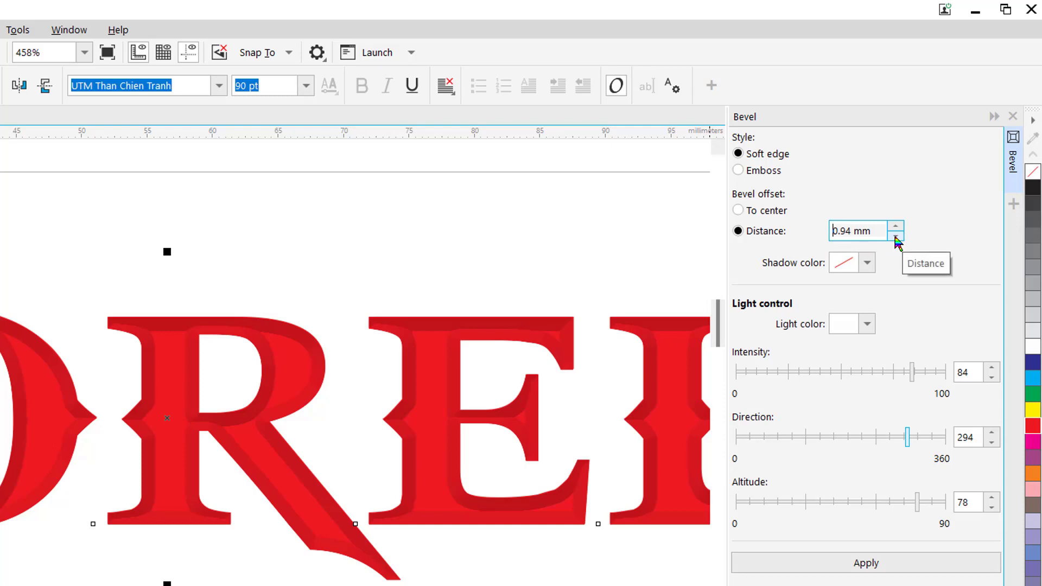
left_click(895, 237)
left_click(868, 564)
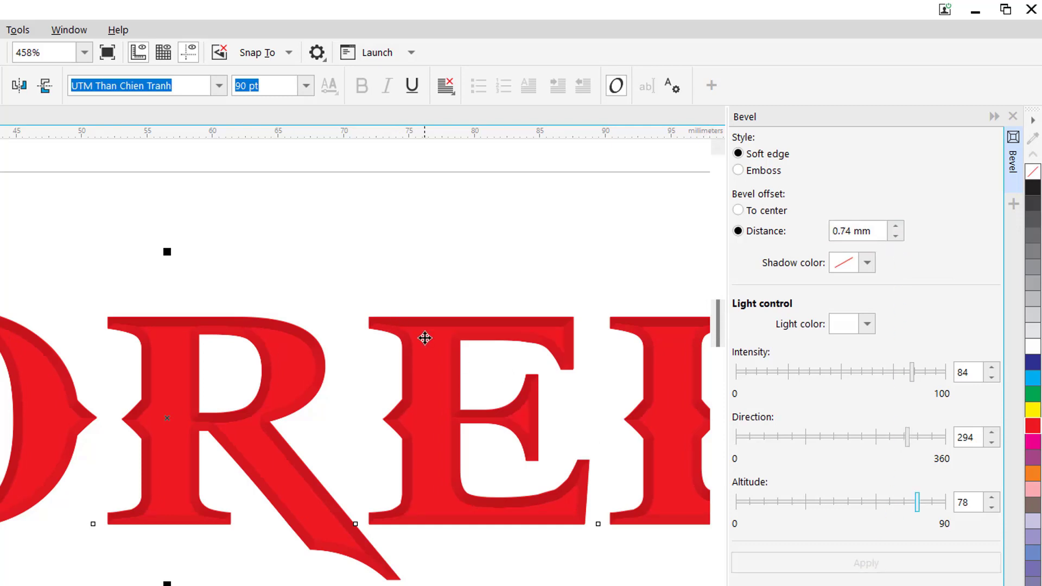
- Increase the bevel offset distance to 1.04 mm and apply it to the text
left_click(895, 225)
left_click(895, 225)
left_click(896, 226)
left_click(865, 562)
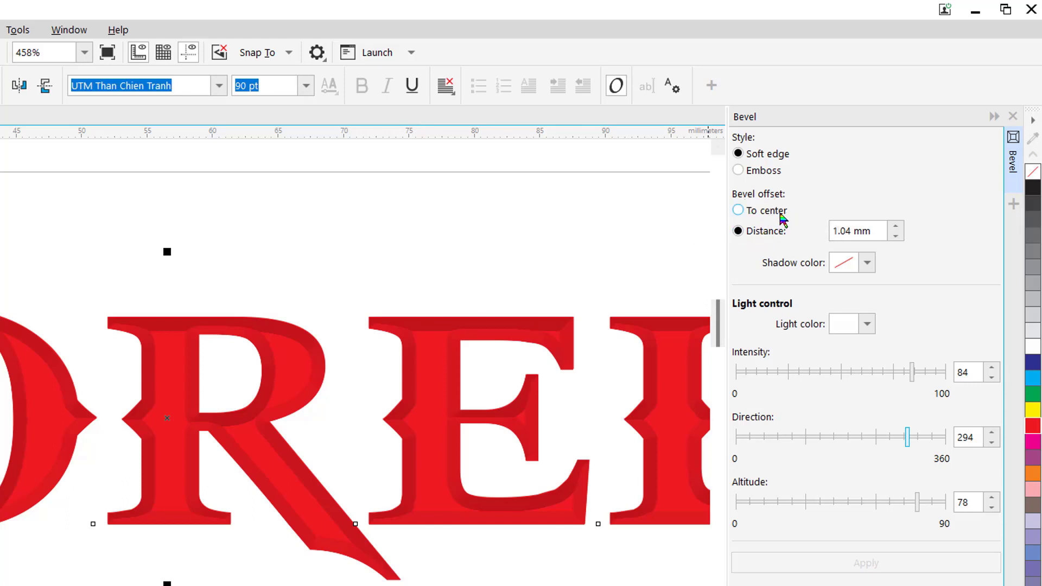
- Apply the soft edge bevel with its offset to center, and switch the bevel style to Emboss
left_click(739, 212)
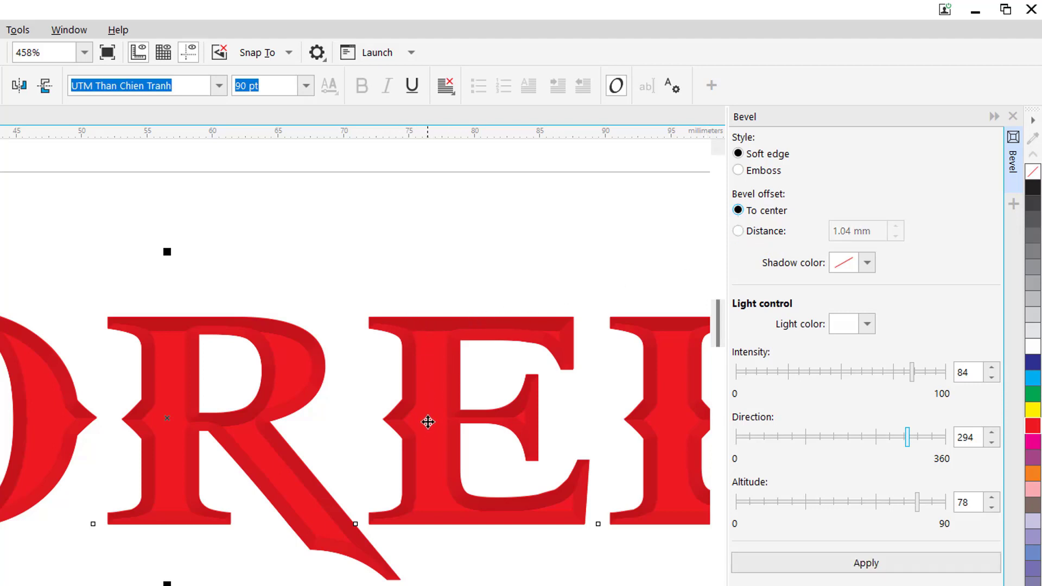
left_click(862, 563)
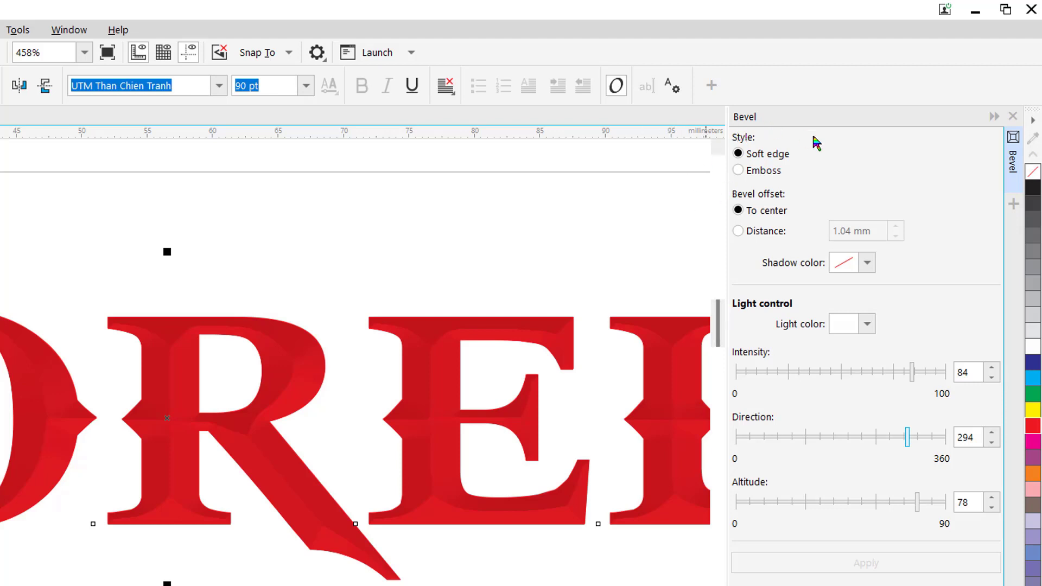
left_click(739, 171)
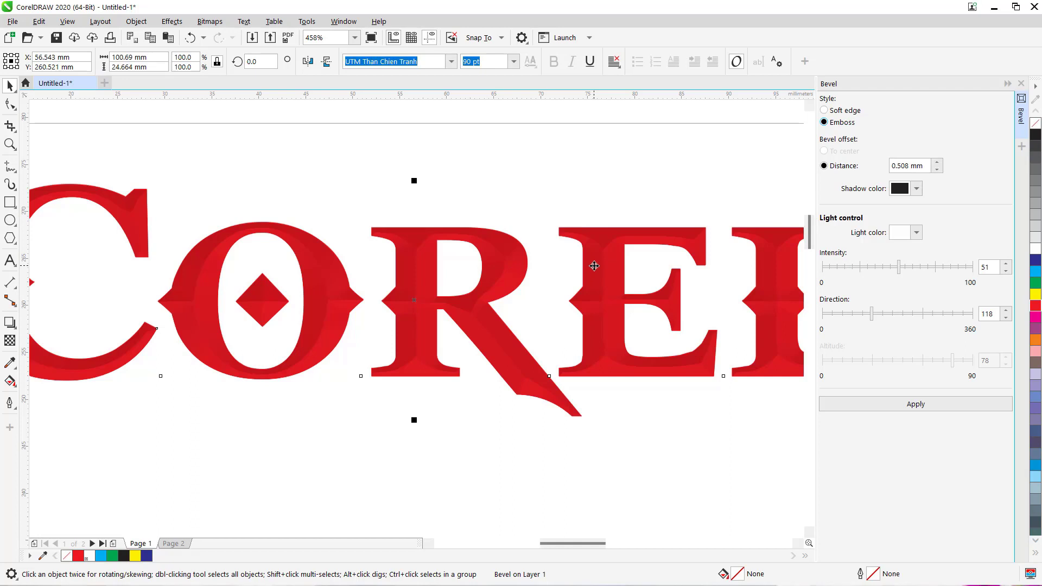
- Replace the wording of the beveled Corel text with BEVEL
key("F8")
left_click(634, 284)
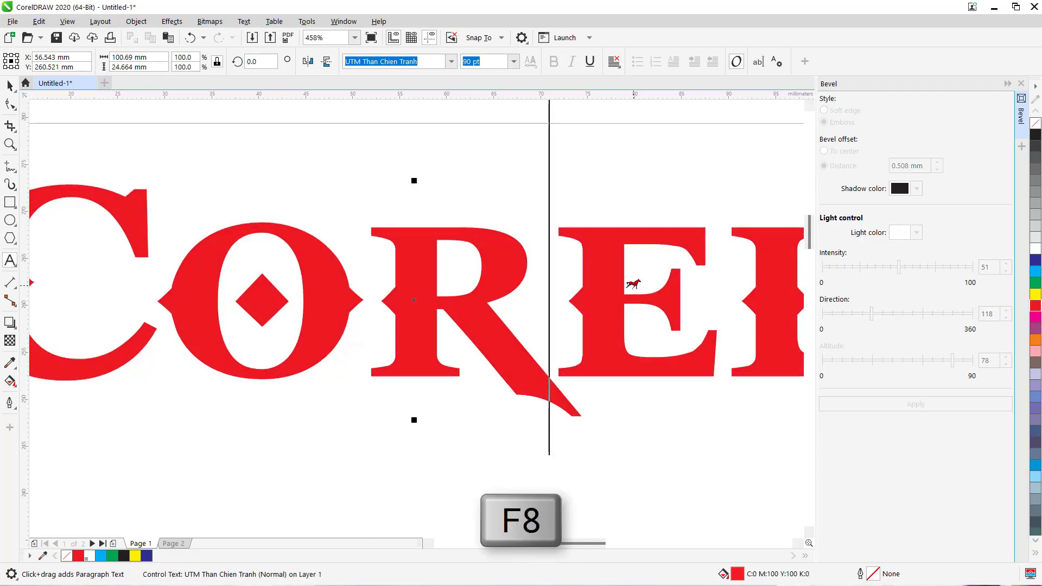
key("Delete")
key("Delete")
key("BackSpace")
key("BackSpace")
key("BackSpace")
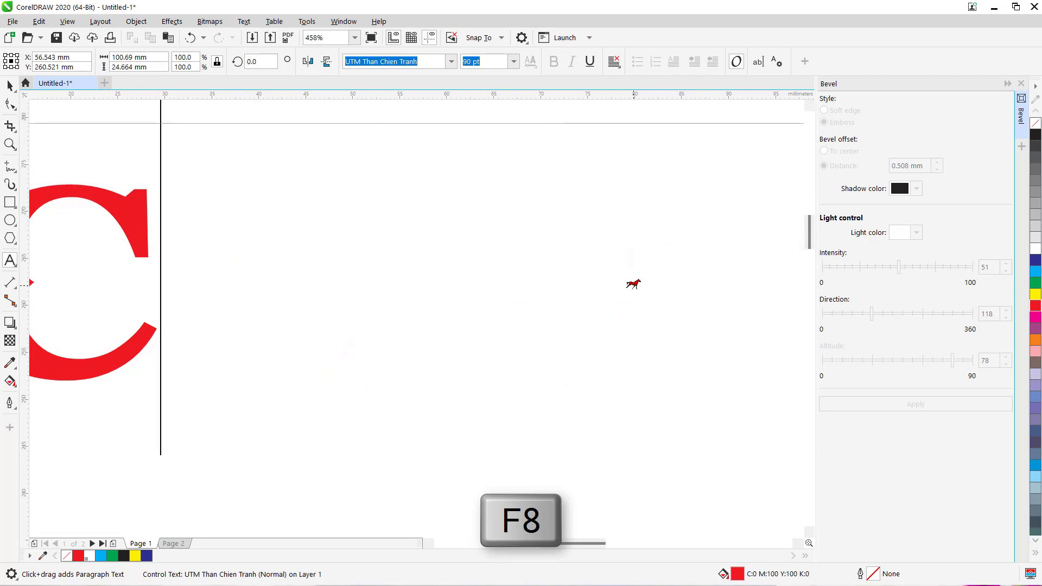
type("BEVEL")
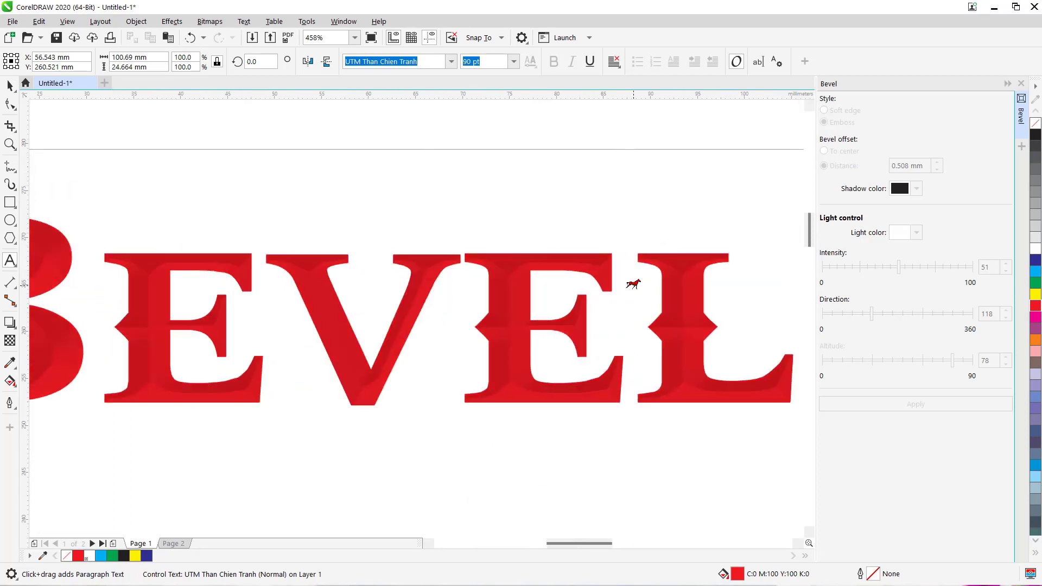
key("ctrl+space")
key("F4")
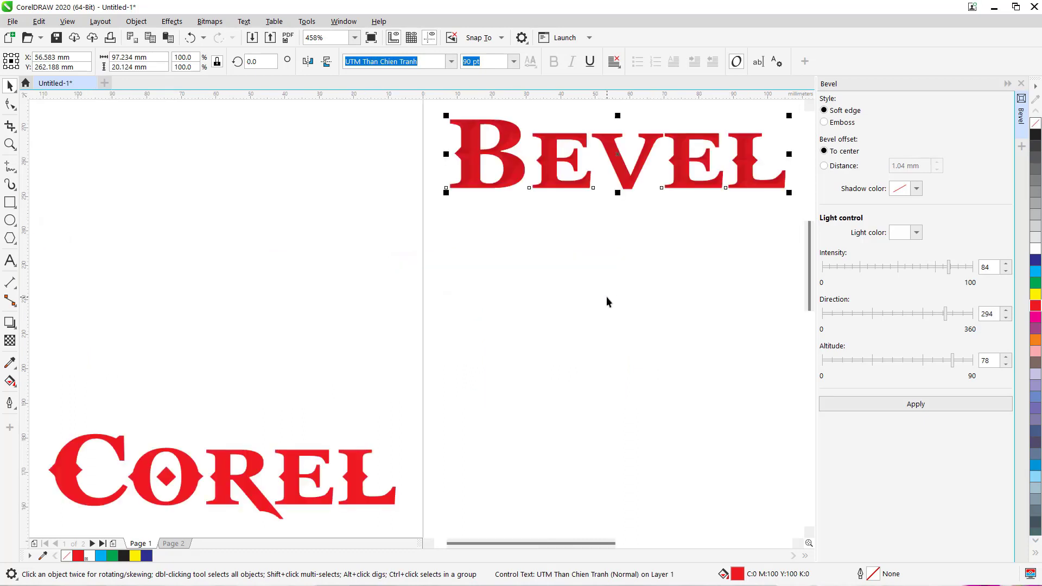
- Place a copy of the plain Corel text directly below the beveled text on the page
left_click(410, 209)
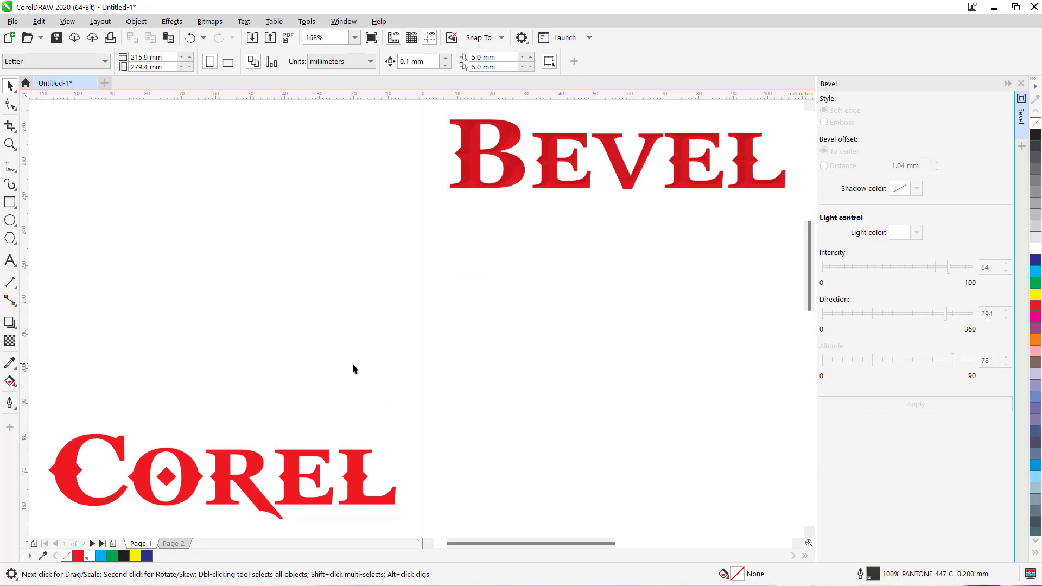
left_click(295, 471)
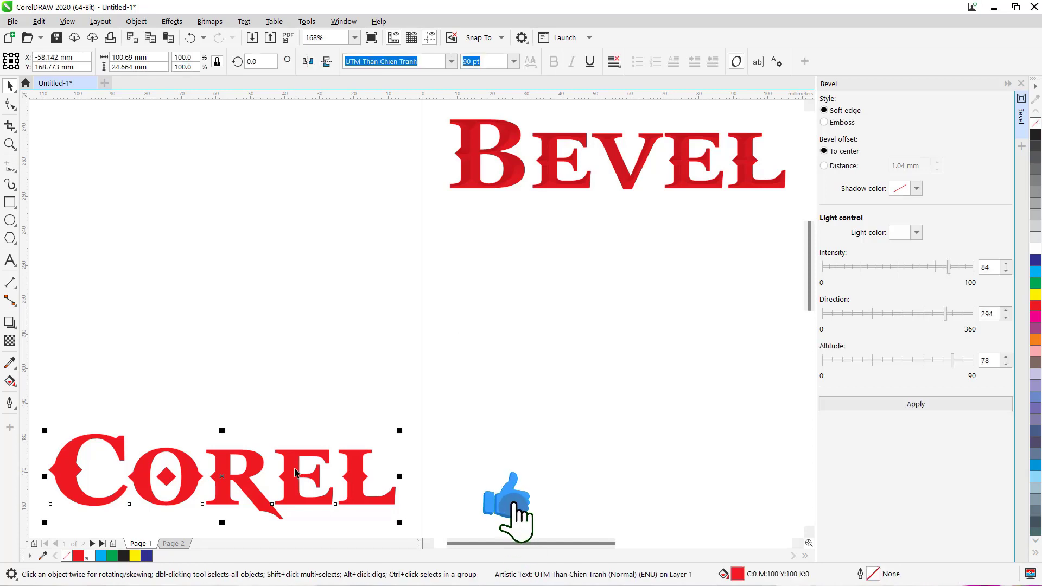
left_click_drag(295, 472, 694, 243)
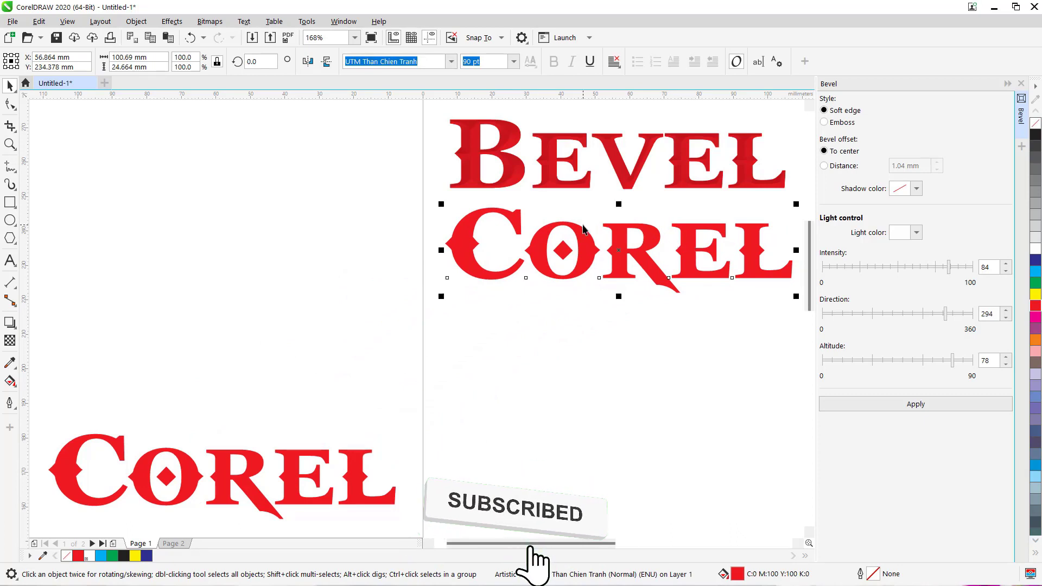
- Open the object properties of the copied Corel text and show its bitmap effects
key("F2")
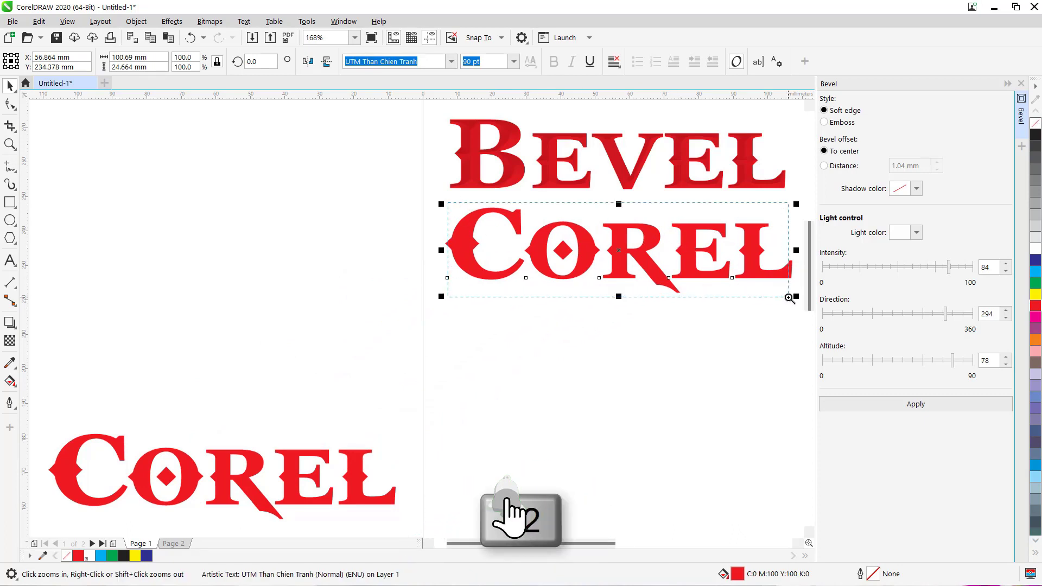
left_click_drag(787, 297, 441, 203)
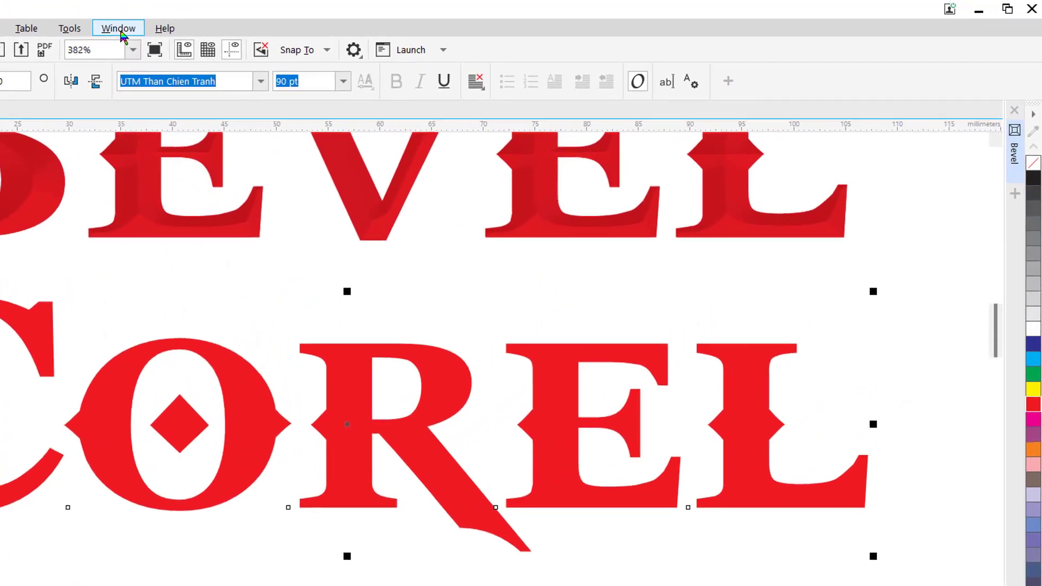
left_click(120, 32)
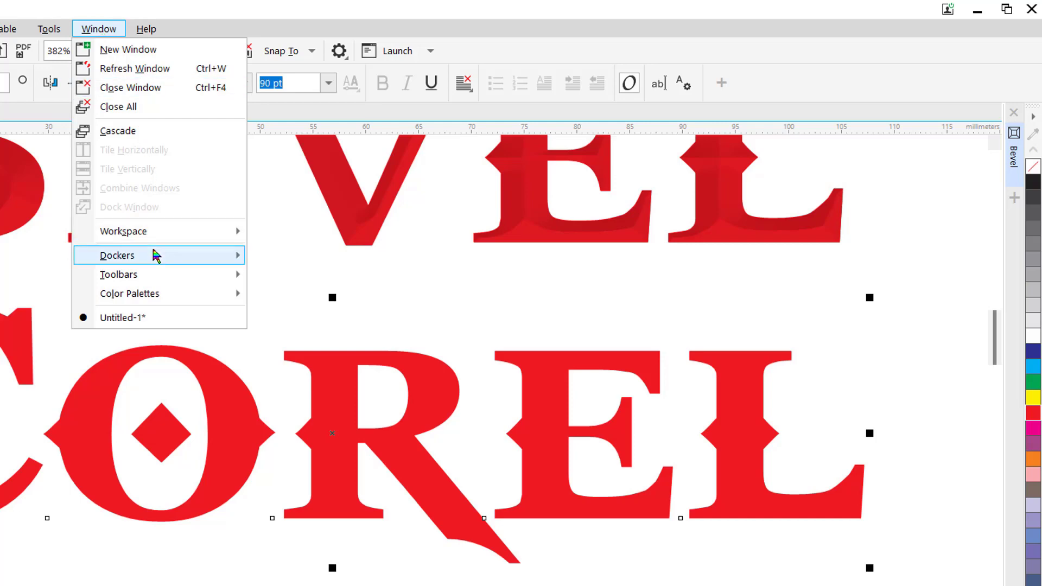
mouse_move(154, 252)
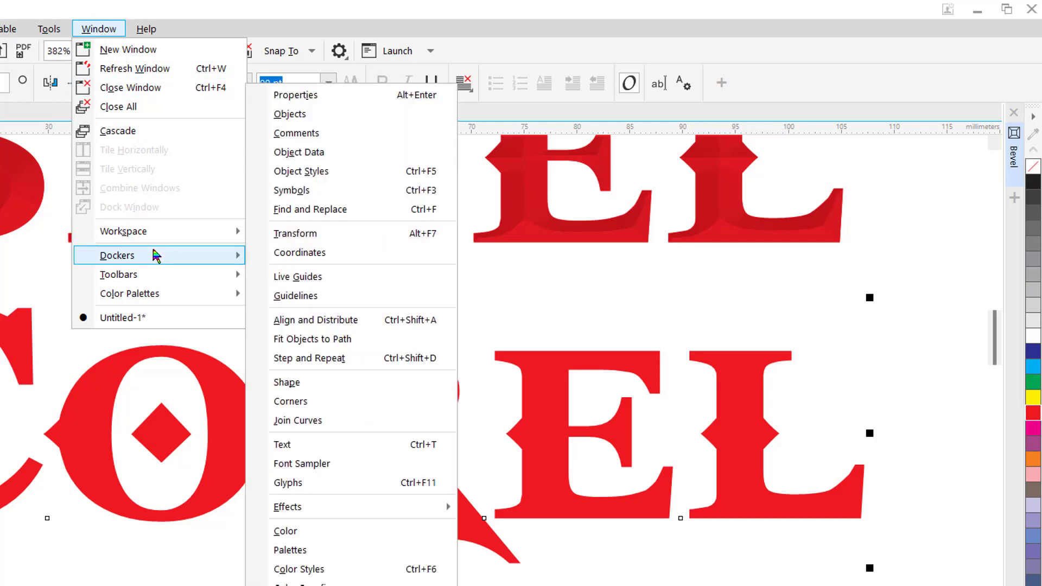
left_click(329, 96)
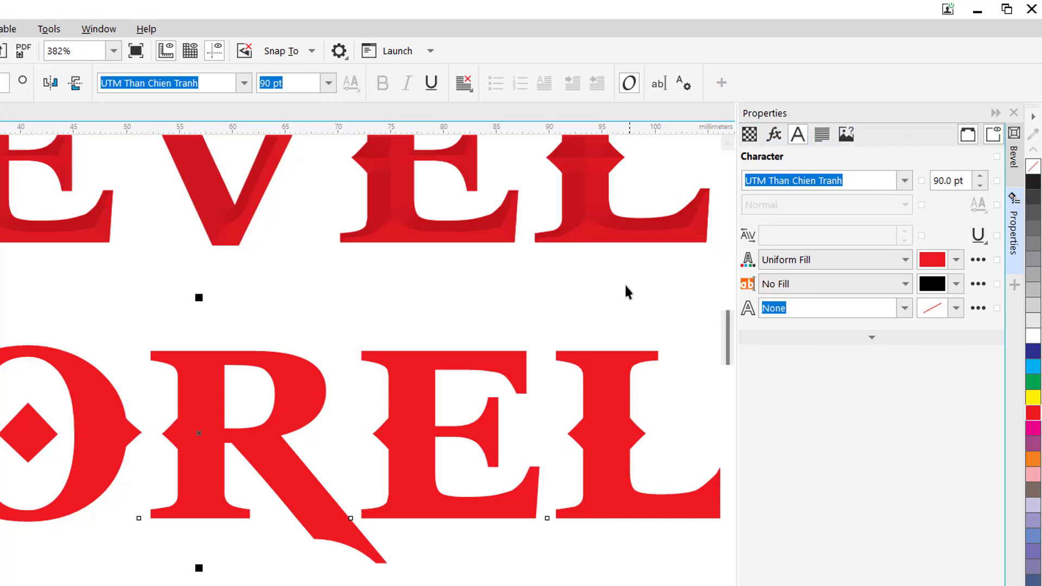
left_click(774, 135)
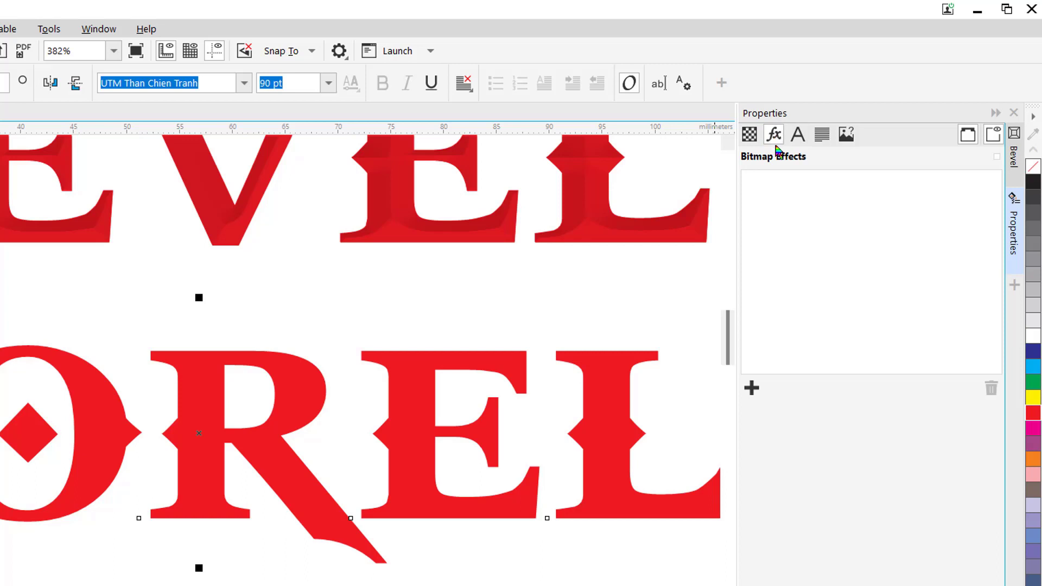
- Add the Emboss 3D effect to the Corel text, reset its settings, and set the emboss color to Original color
left_click(751, 388)
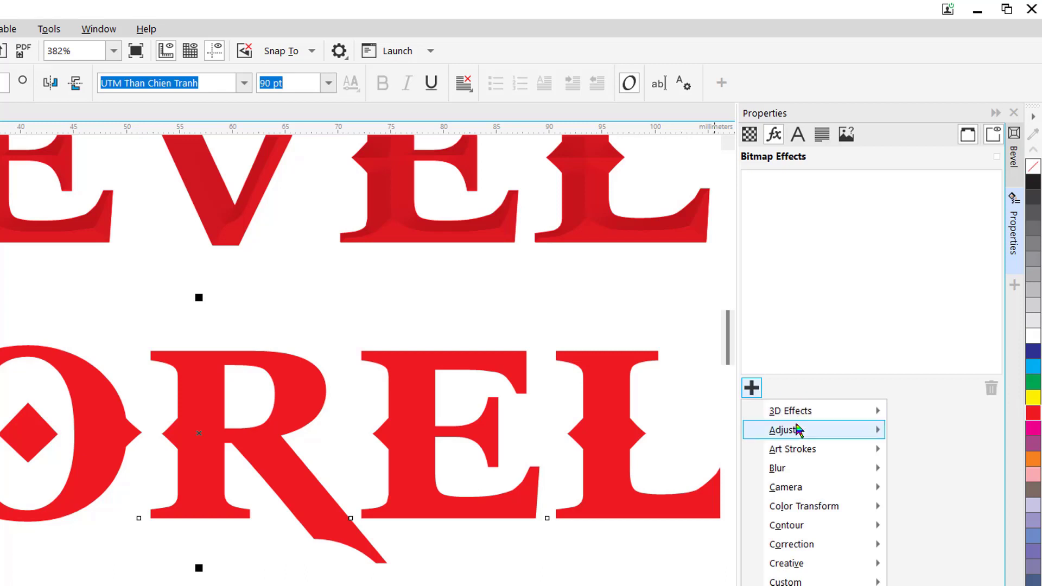
mouse_move(798, 428)
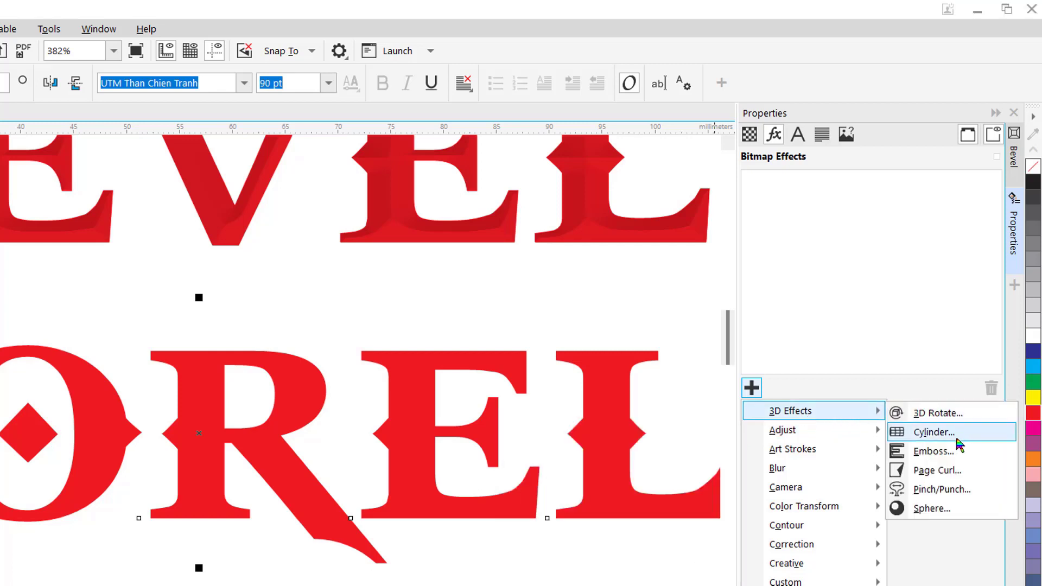
left_click(942, 455)
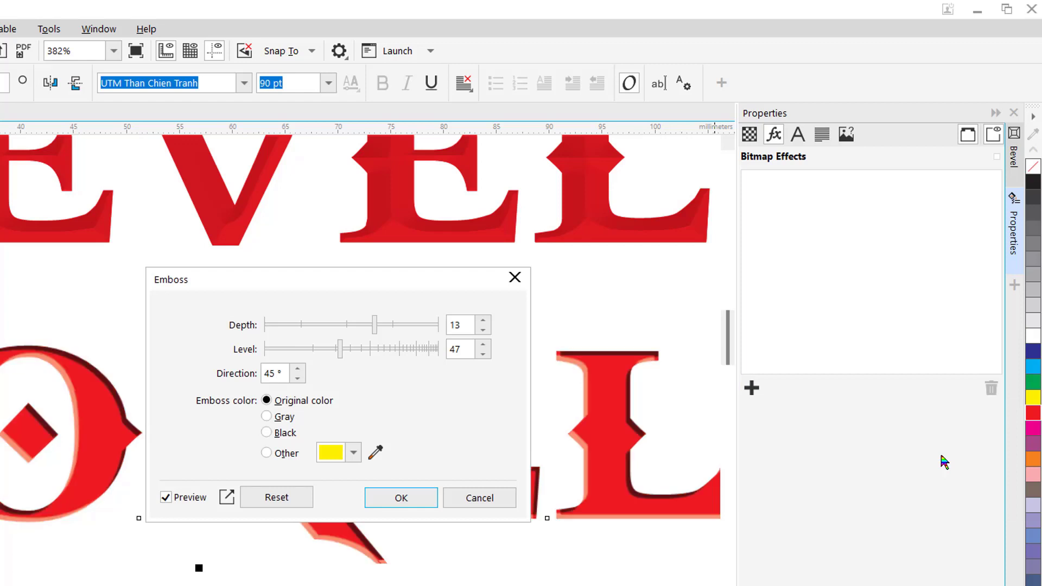
left_click_drag(426, 281, 432, 97)
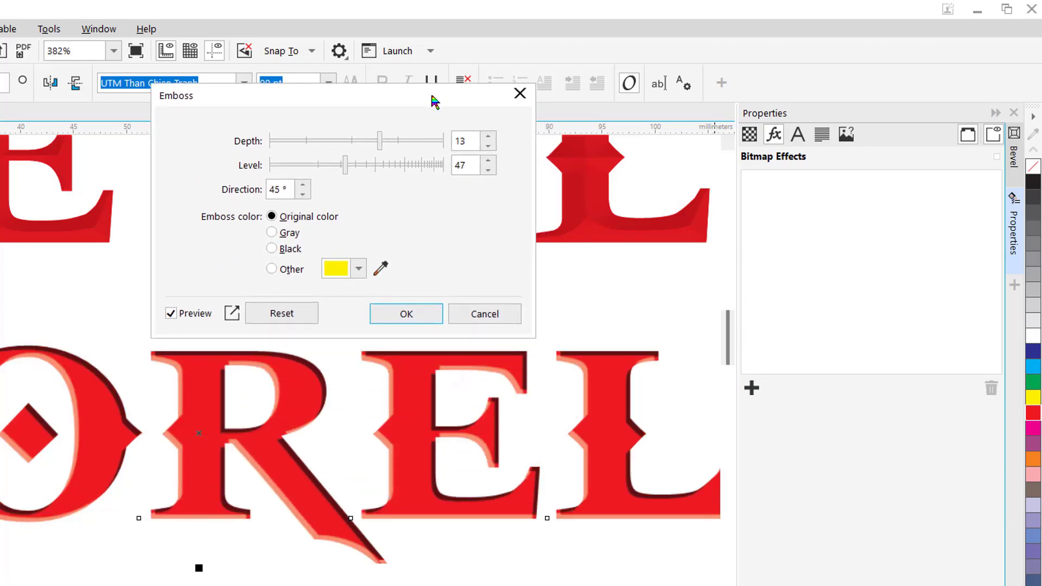
left_click(281, 312)
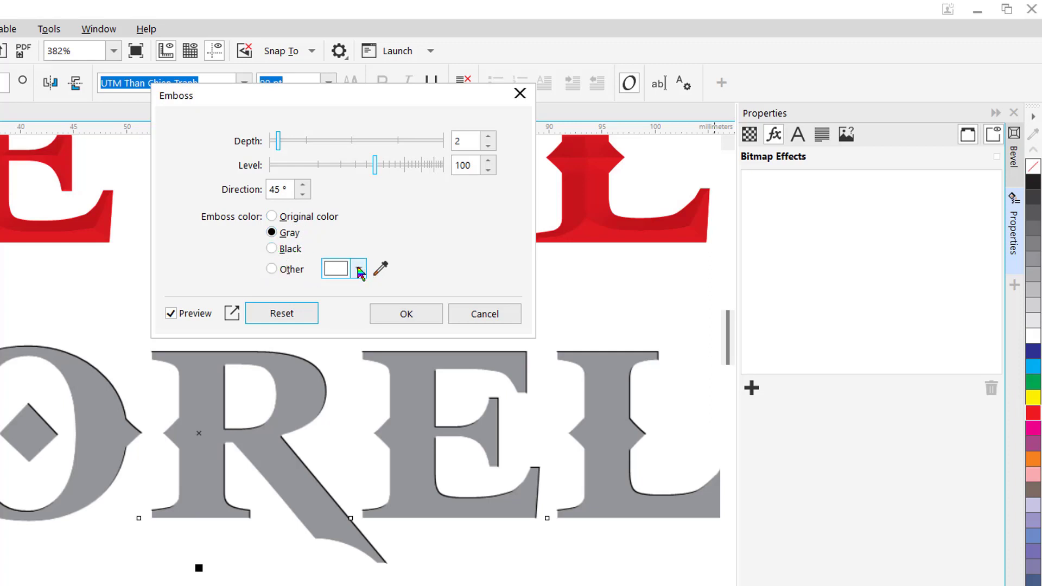
left_click(272, 217)
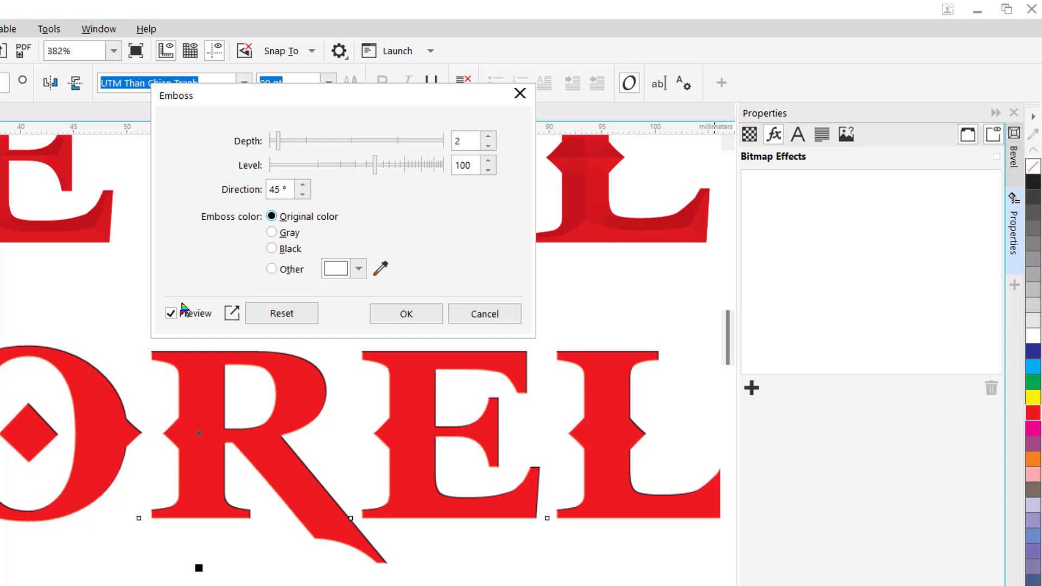
- Try an emboss depth of 13 and a level of 40, and settle on depth 7 and level 132
left_click(377, 141)
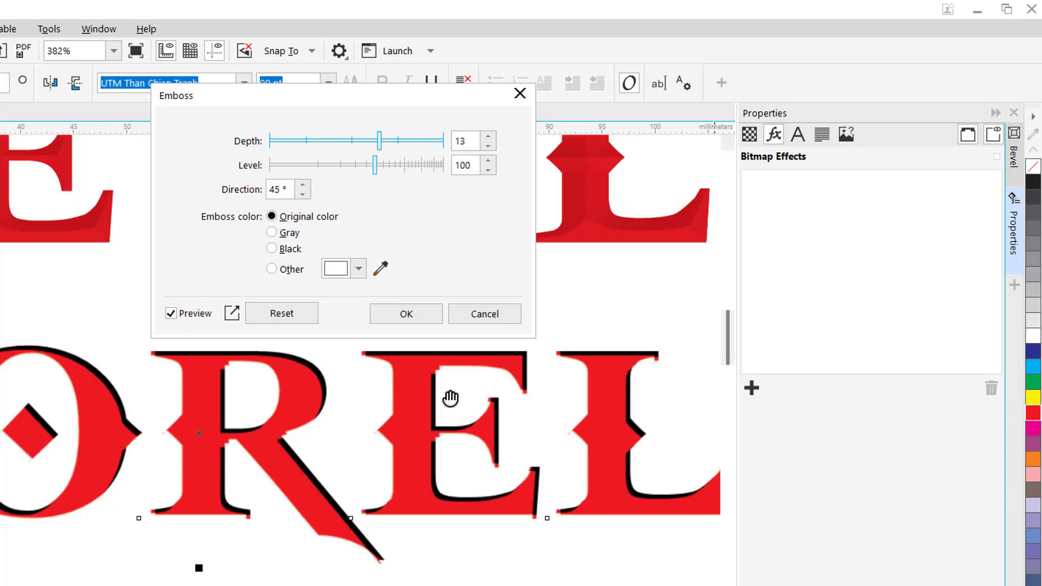
left_click(324, 141)
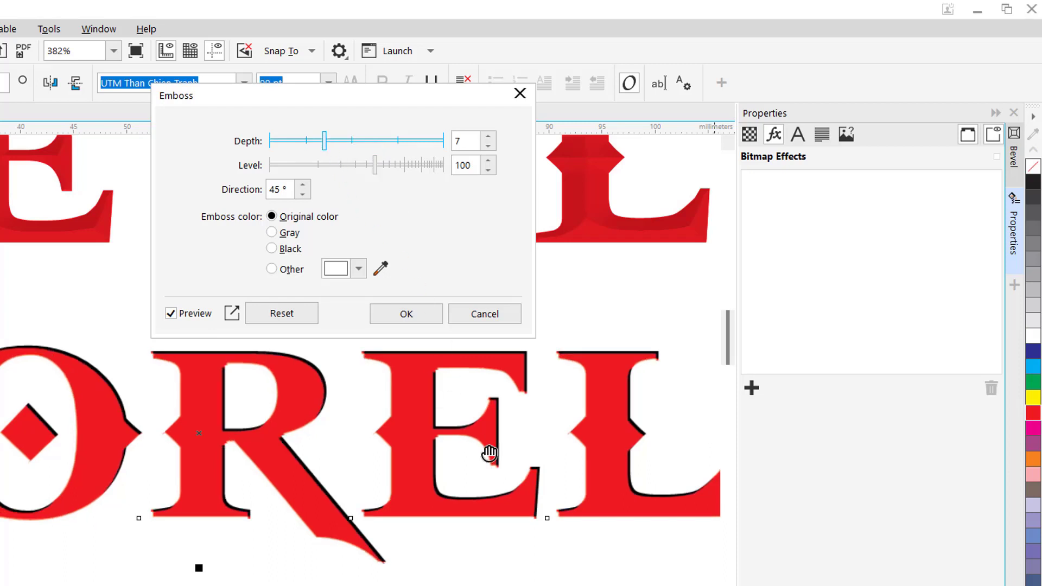
left_click(339, 165)
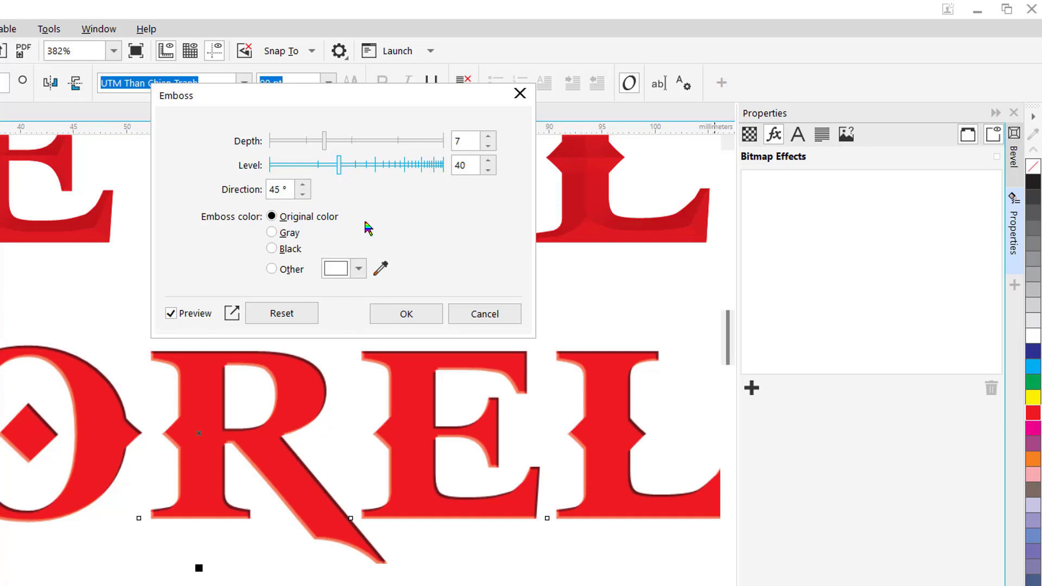
left_click(386, 165)
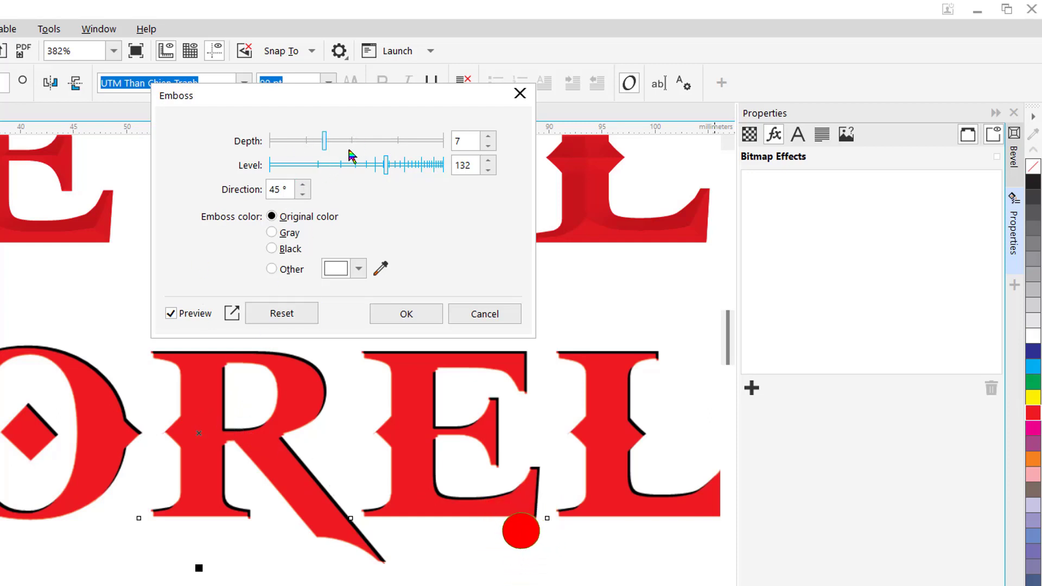
- Test an emboss depth of 16, return it to 7, and apply the Emboss effect to the text
left_click(405, 141)
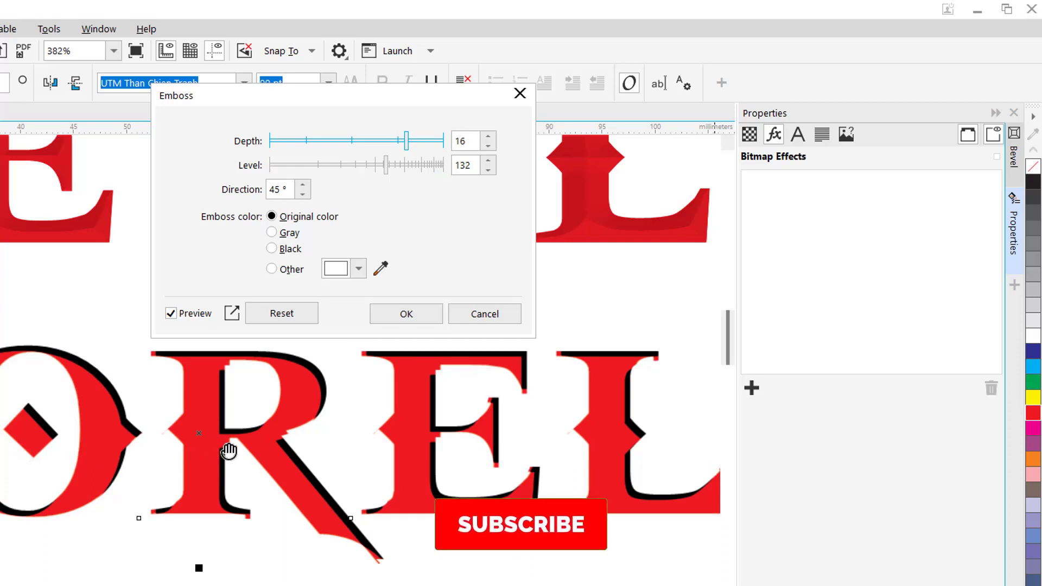
left_click(318, 143)
left_click(328, 141)
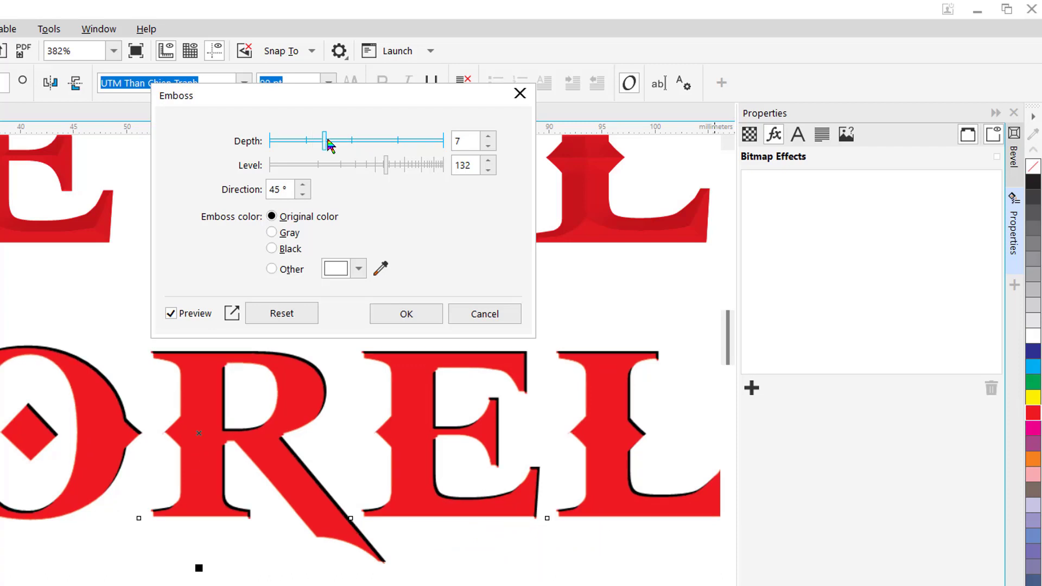
left_click(407, 315)
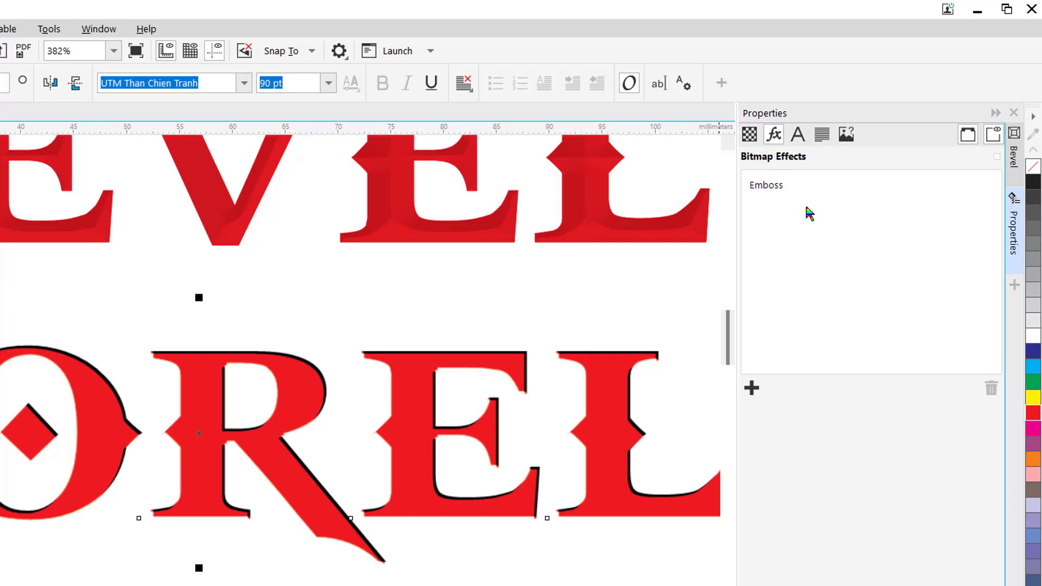
- Reopen the applied Emboss effect's settings to review them, and close them without changes
mouse_move(775, 193)
left_click(768, 193)
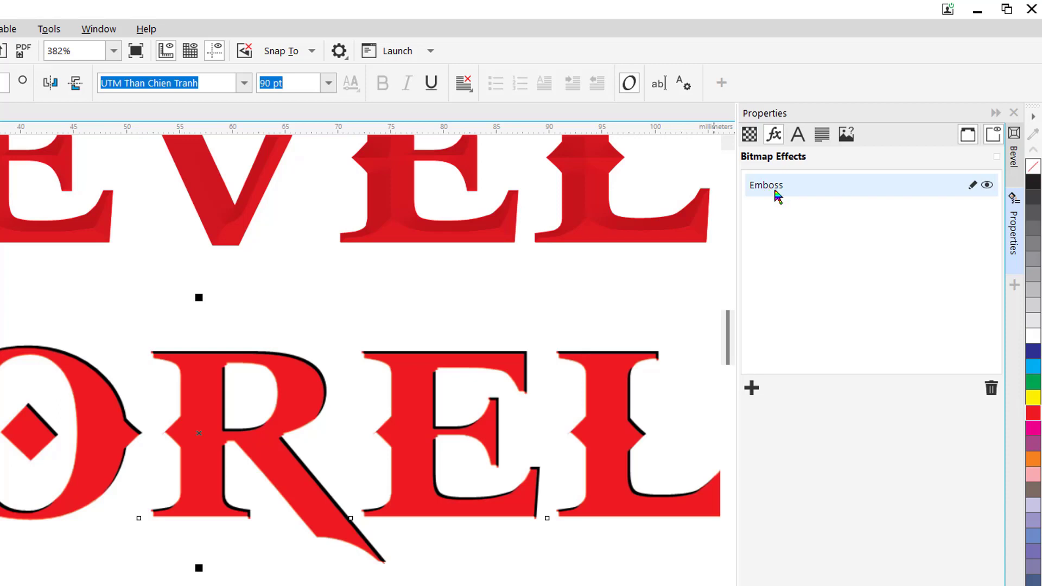
left_click(973, 186)
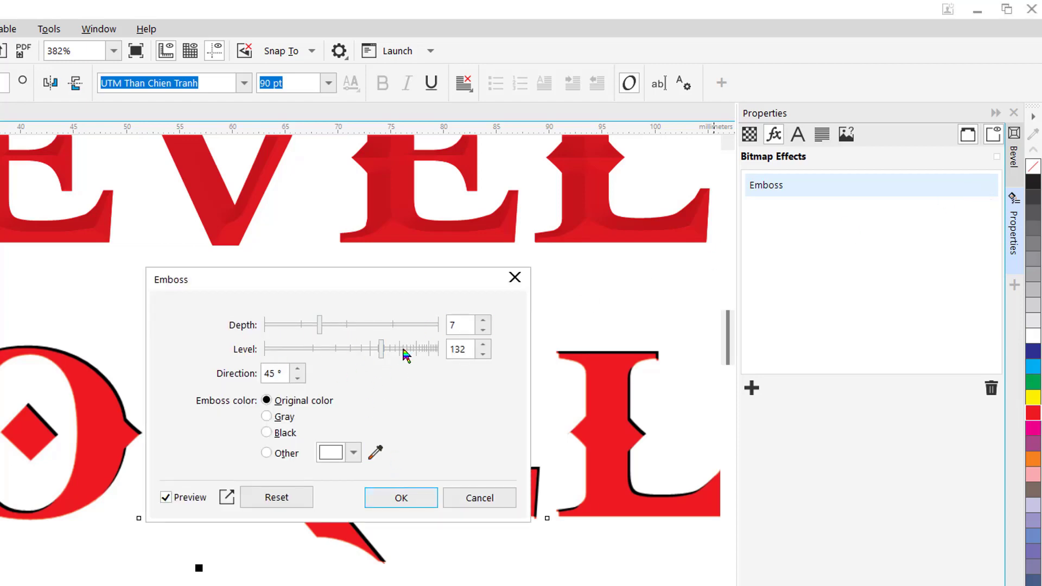
left_click(476, 498)
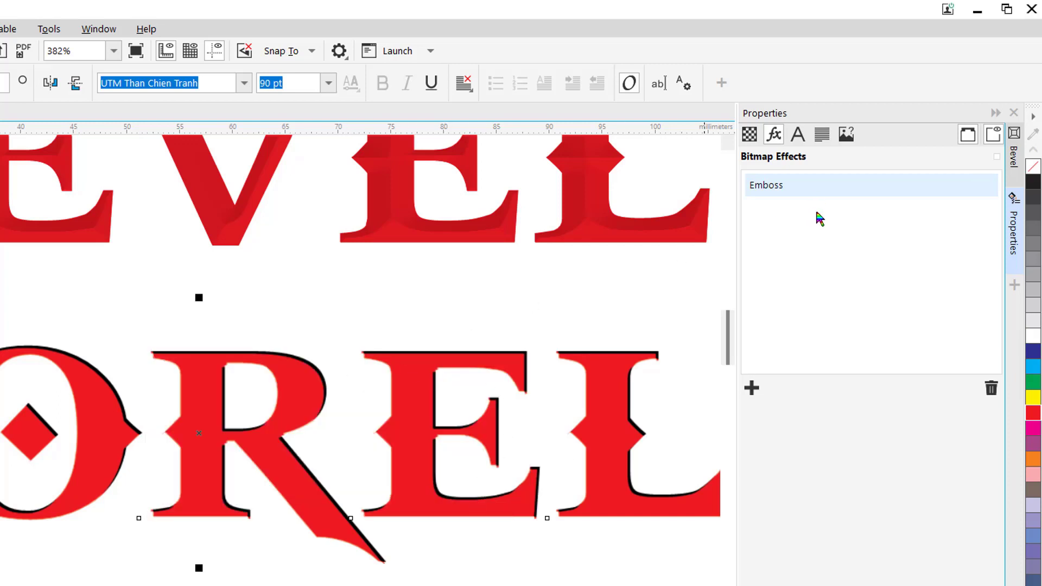
- Hide the Emboss effect on the Corel text to compare, show it again, and deselect the text
mouse_move(971, 187)
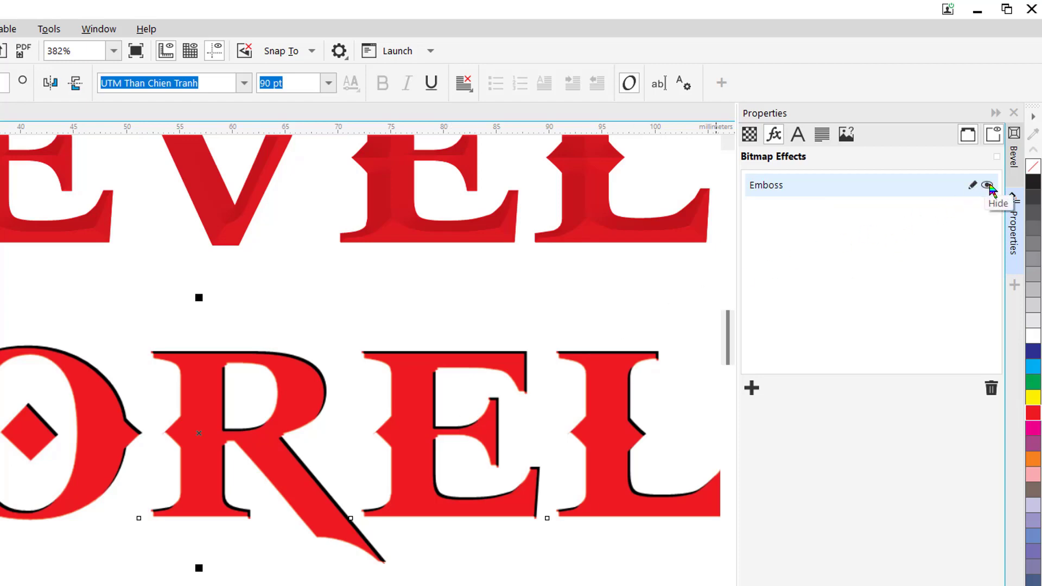
left_click(988, 185)
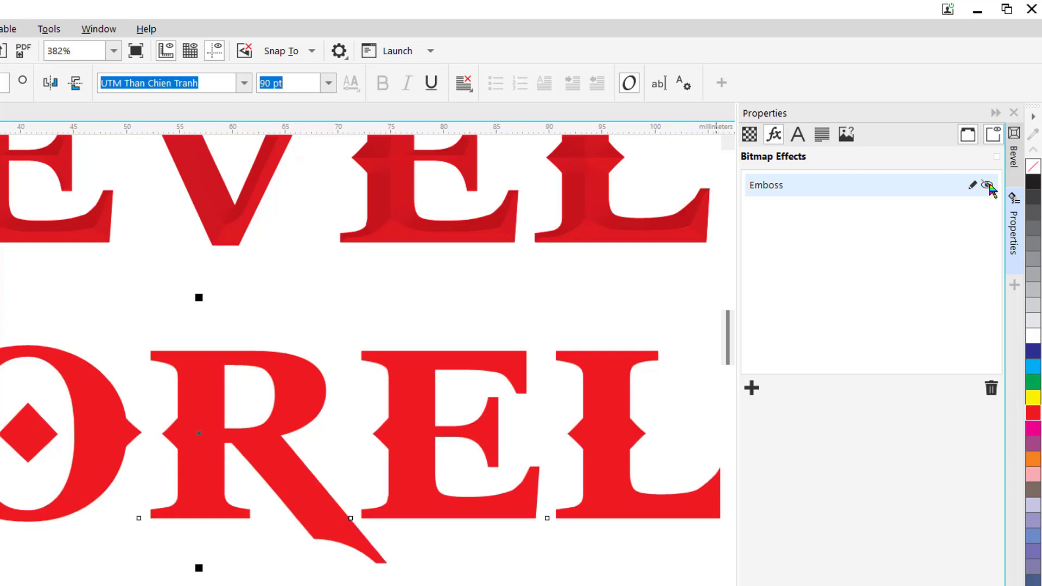
left_click(987, 186)
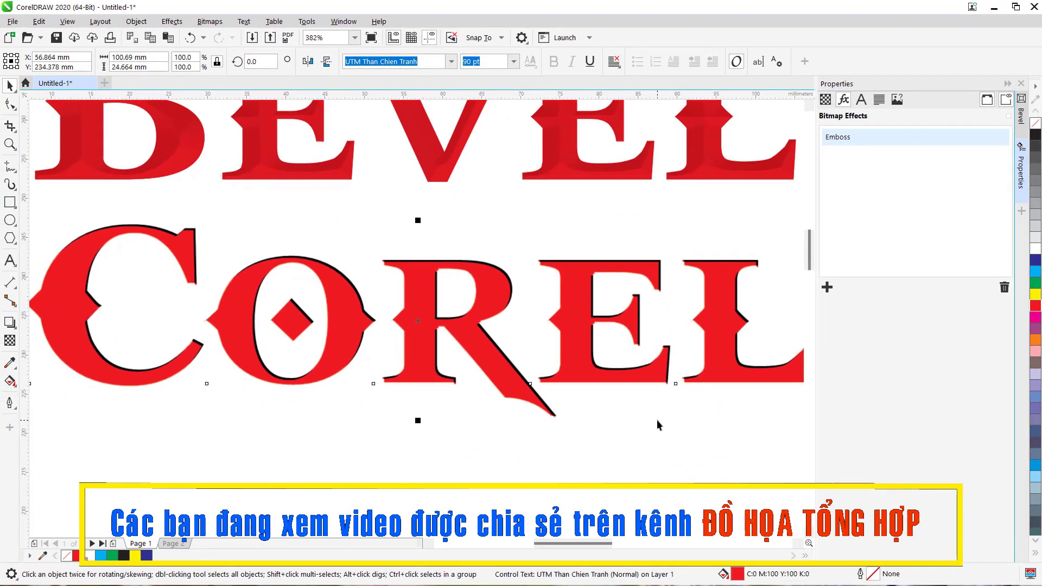
left_click(657, 421)
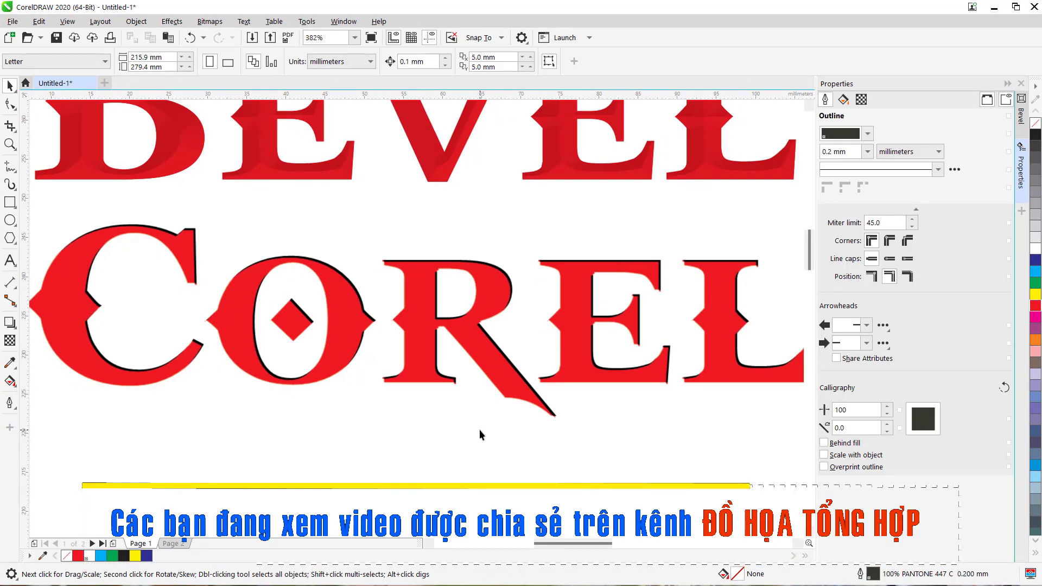
- Replace the wording of the embossed Corel text with "Emboss" and deselect it to view the result
left_click(494, 369)
key("F8")
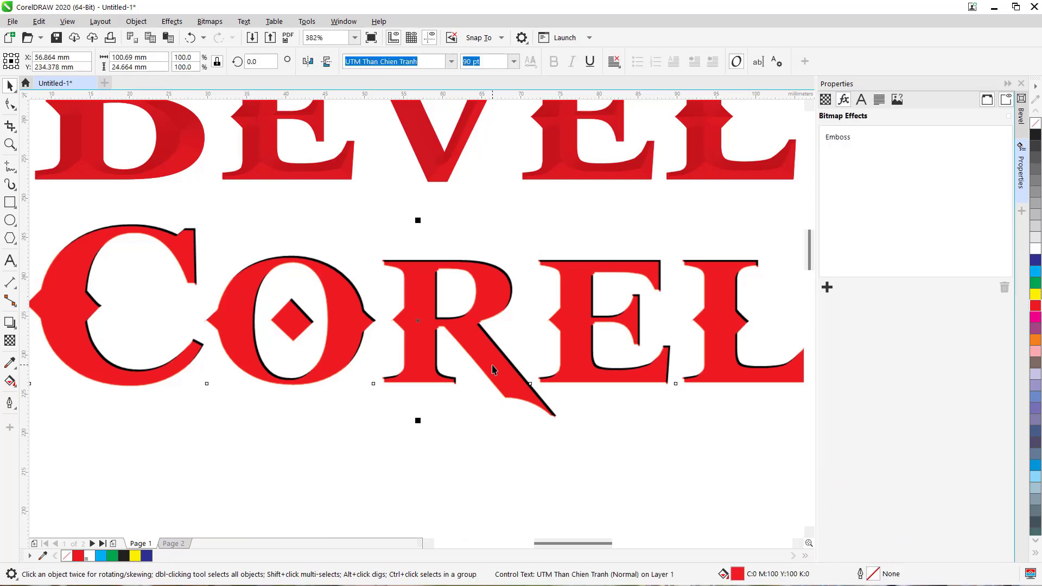
left_click(672, 343)
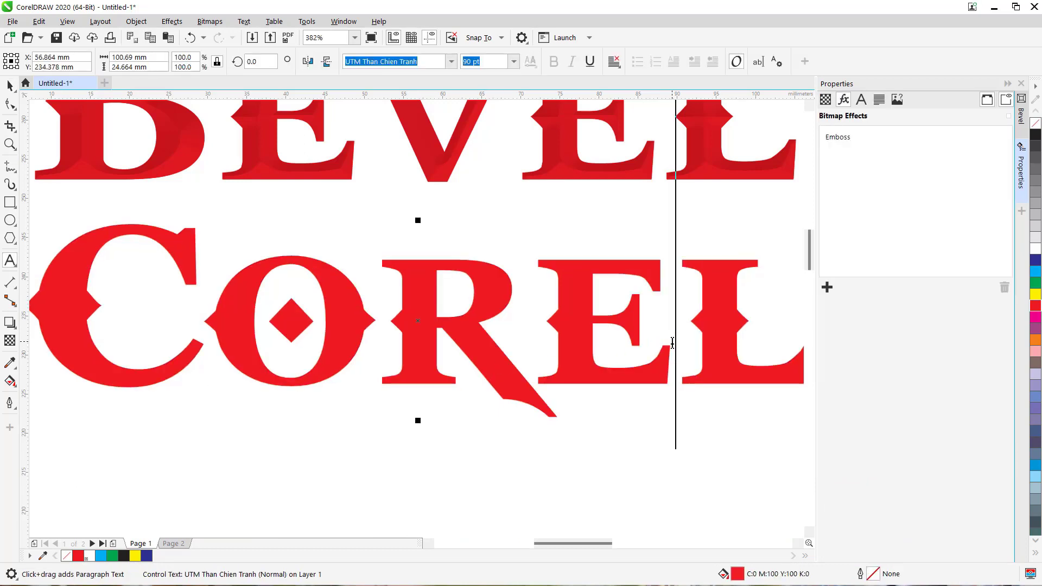
key("Delete")
key("BackSpace")
key("BackSpace")
key("BackSpace")
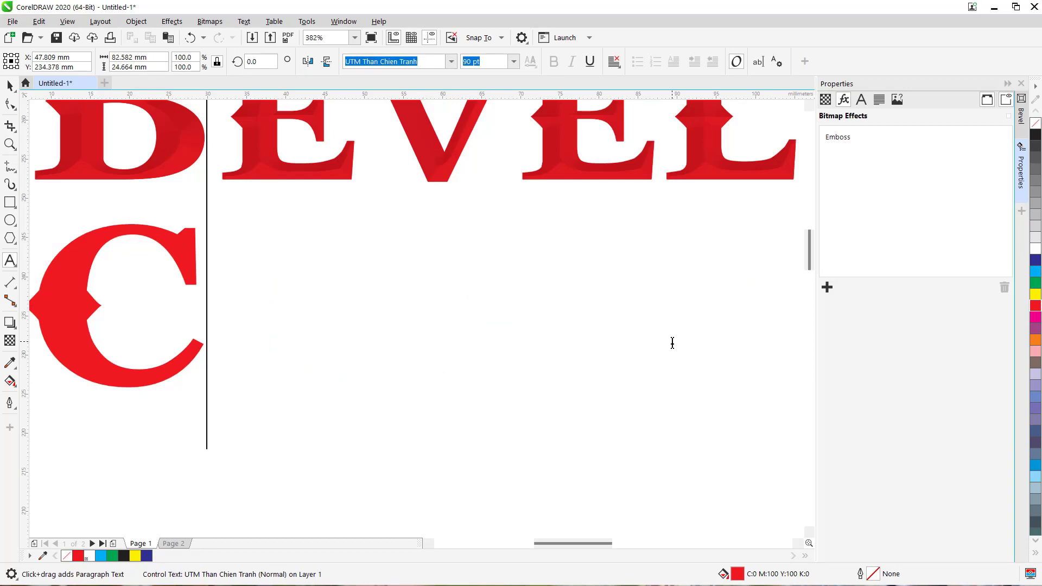
key("BackSpace")
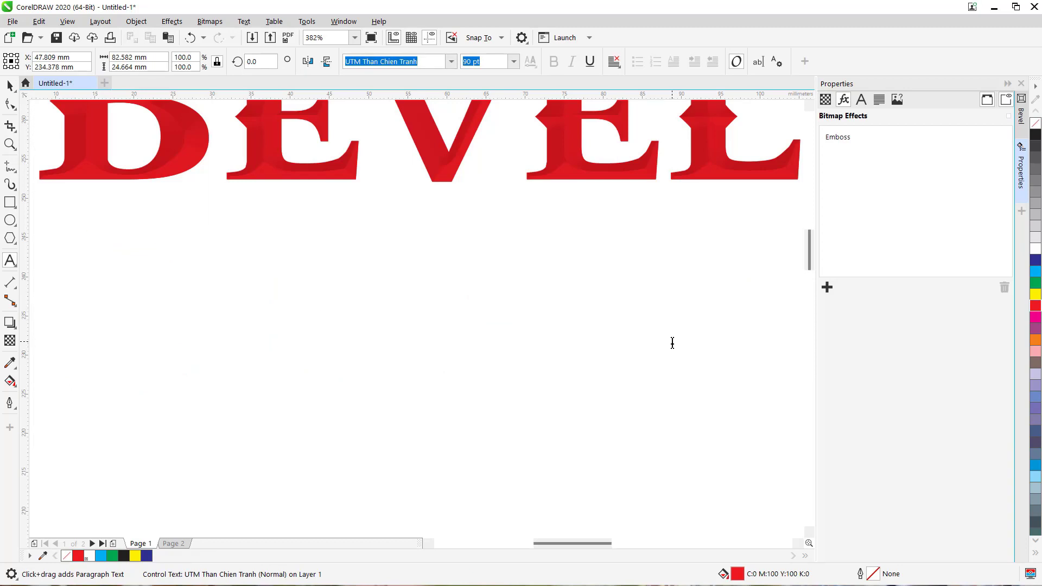
type("EMBOS")
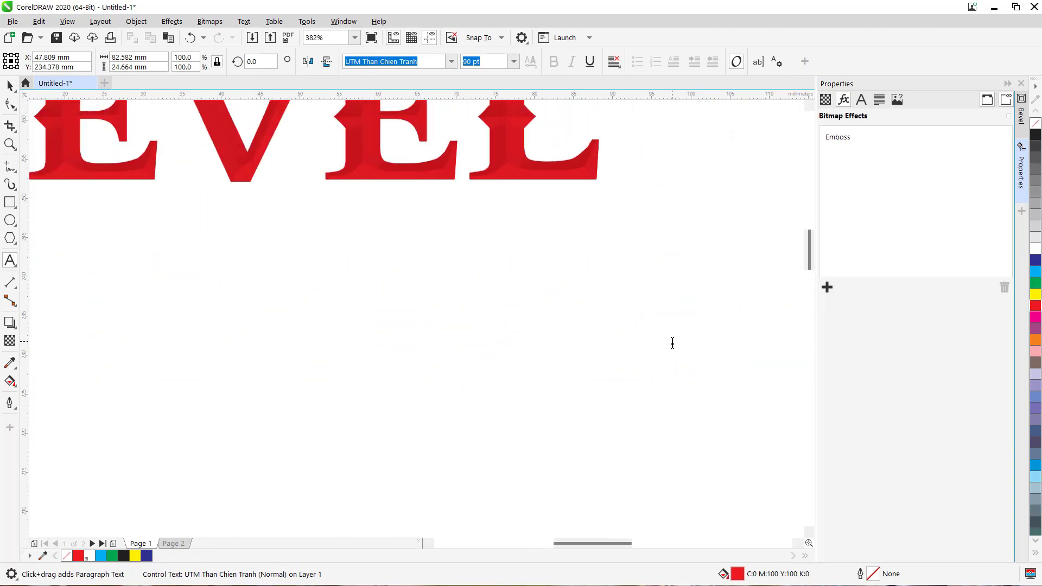
type("S")
key("ctrl+space")
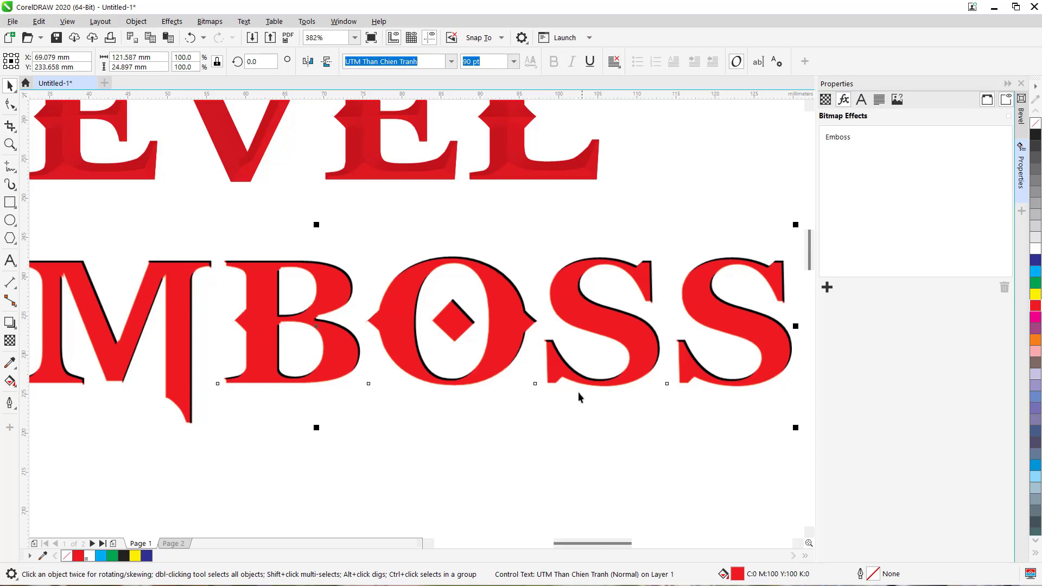
key("F4")
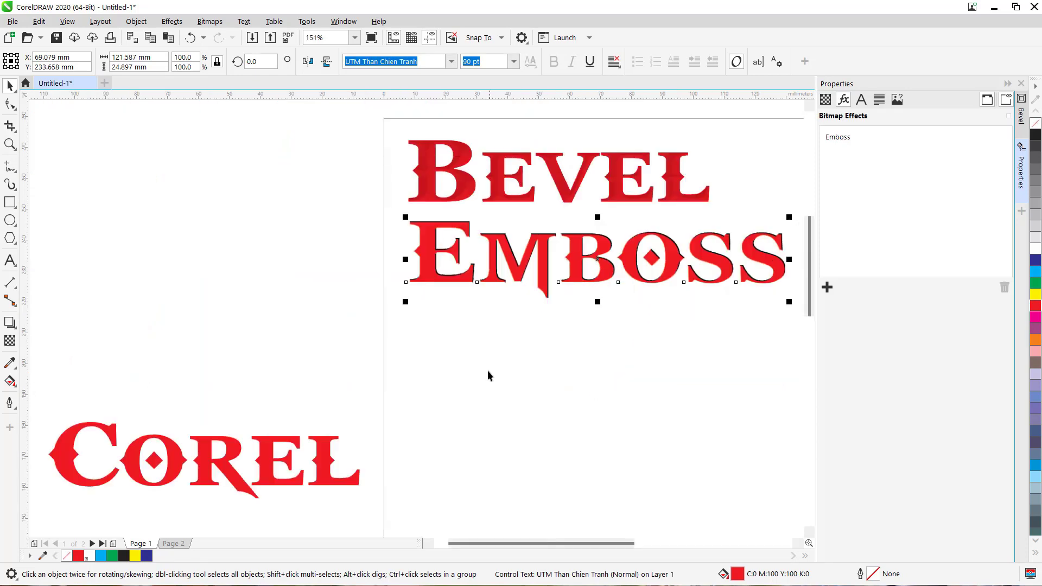
left_click(545, 401)
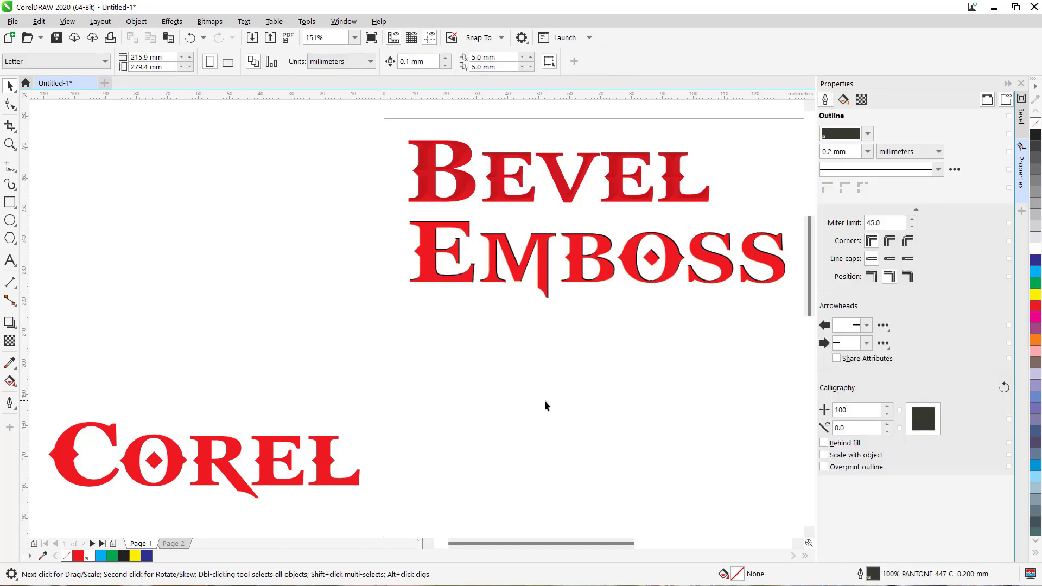
- Place a copy of the plain Corel text on the page directly below the Emboss line
left_click(322, 469)
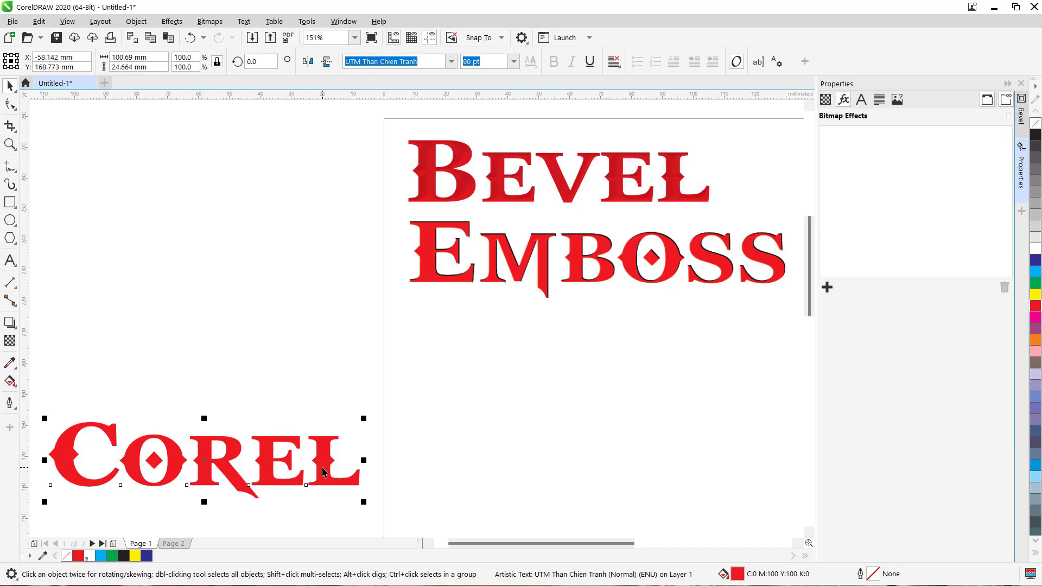
left_click_drag(322, 471, 678, 354)
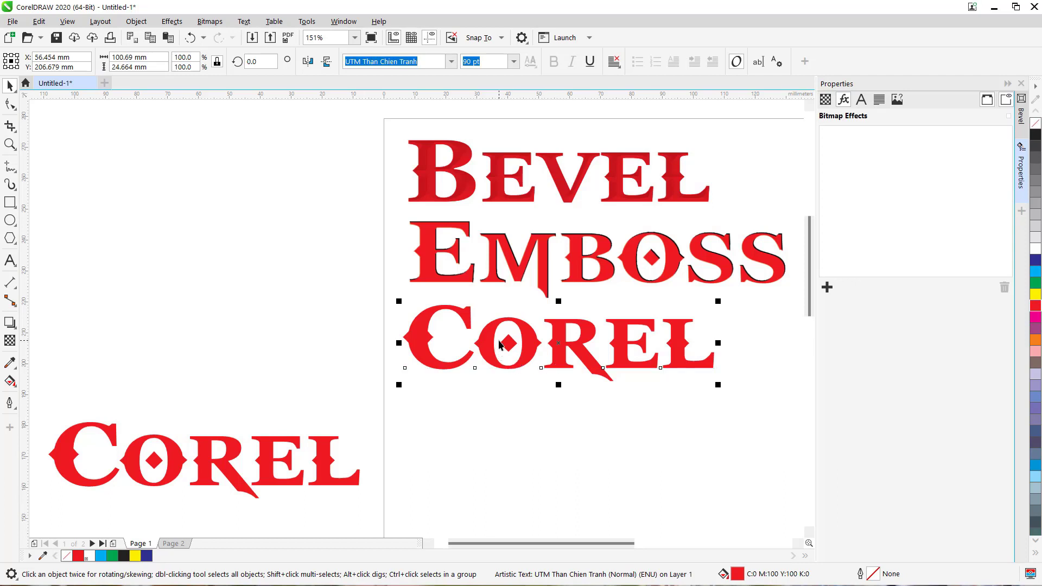
key("z")
left_click_drag(393, 303, 729, 436)
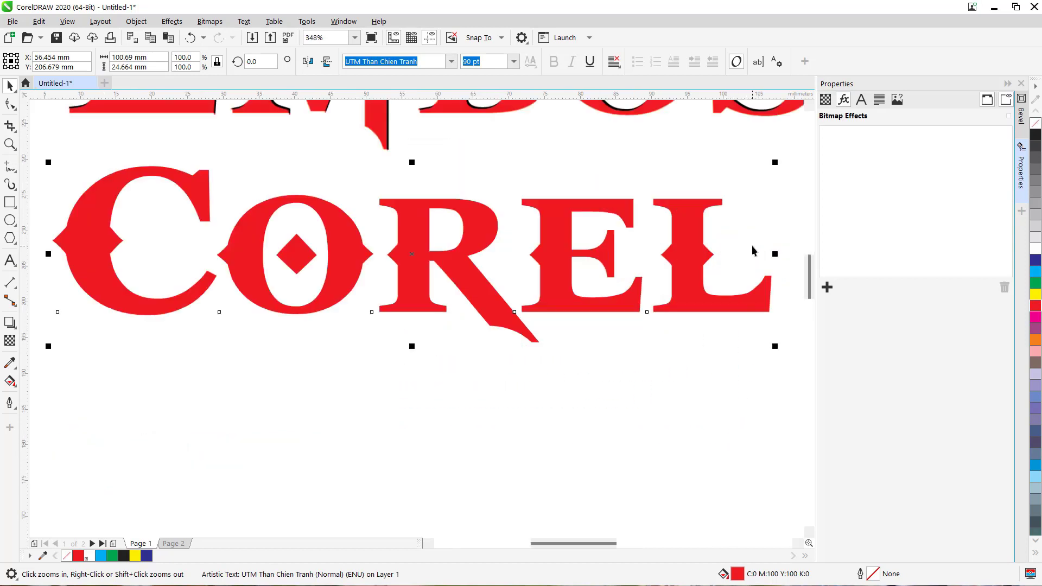
key("h")
left_click_drag(709, 348, 715, 423)
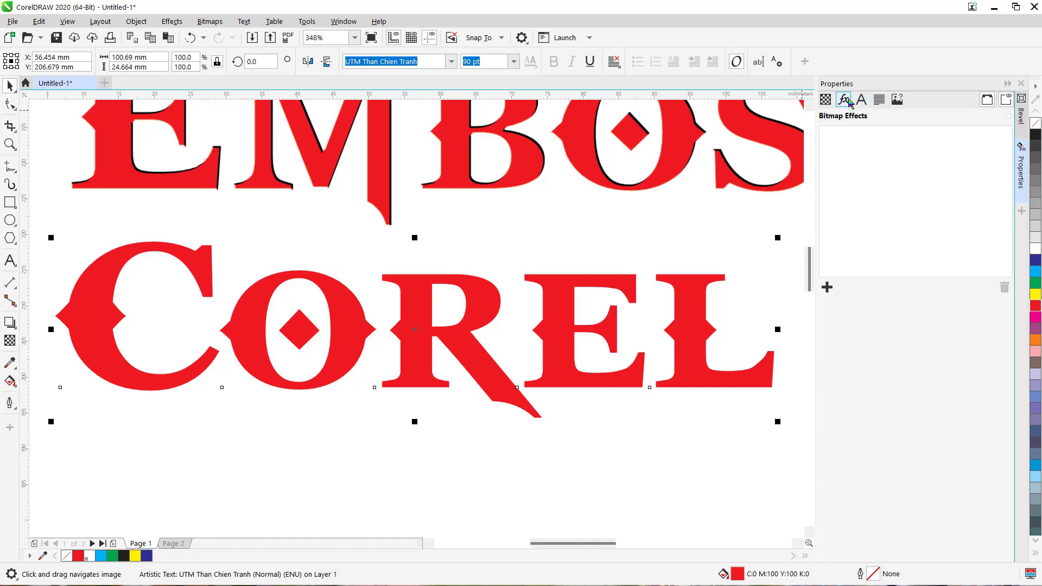
- Add the Creative Scatter bitmap effect to the copied Corel text and reset its settings to the defaults
left_click(827, 288)
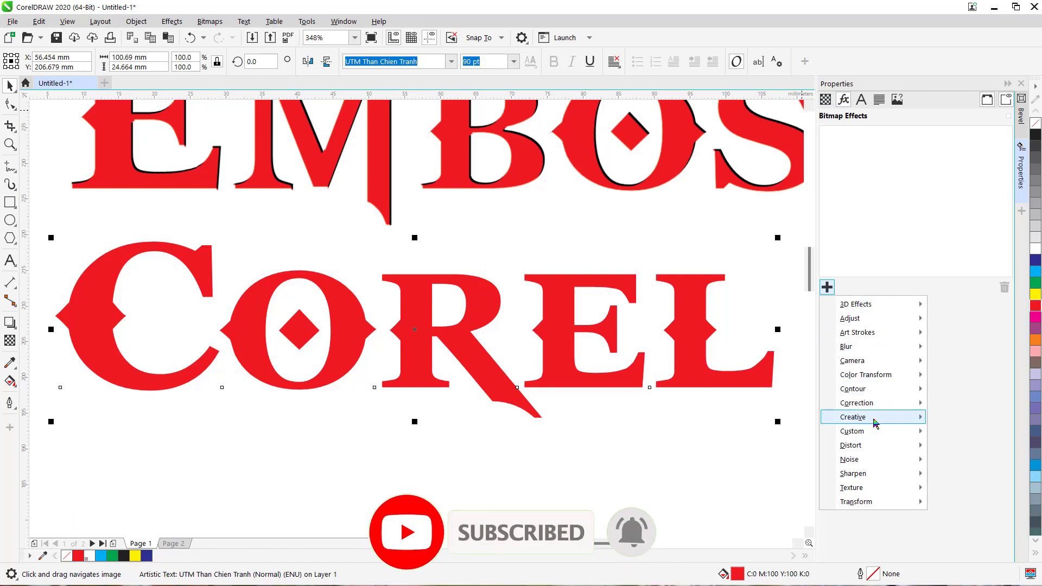
mouse_move(875, 423)
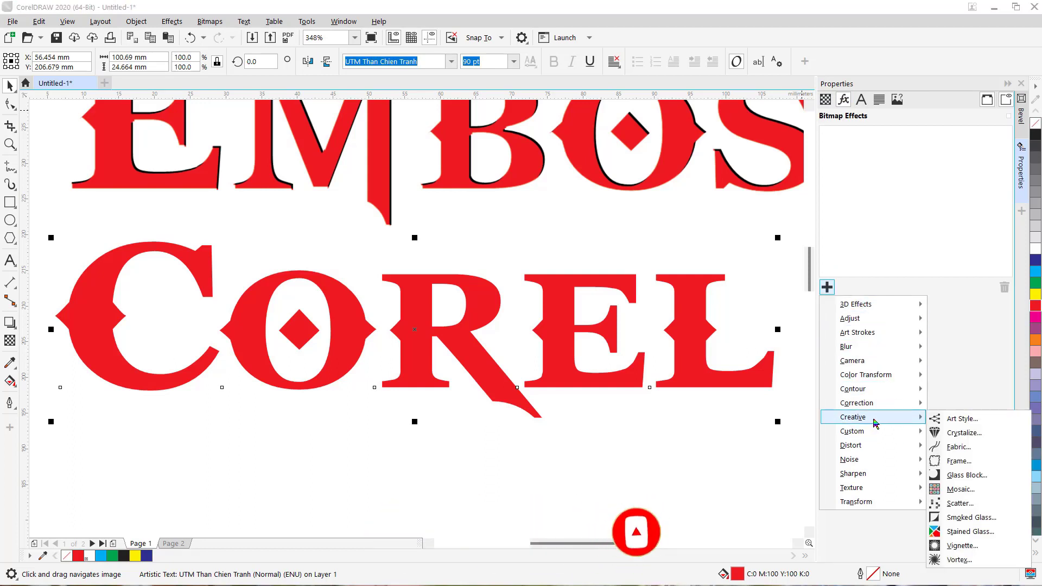
left_click(983, 504)
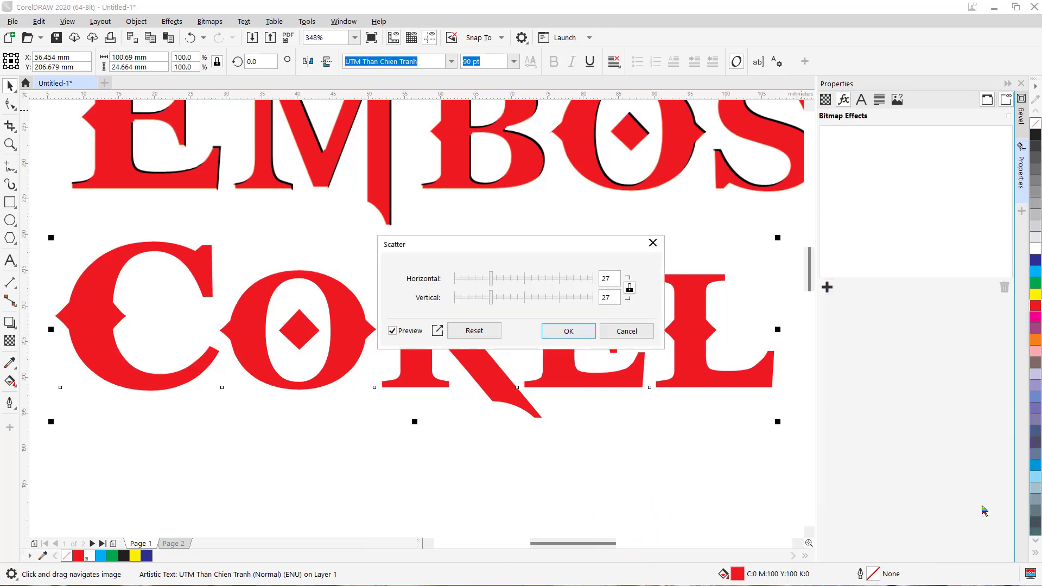
left_click_drag(503, 250, 515, 160)
left_click(505, 240)
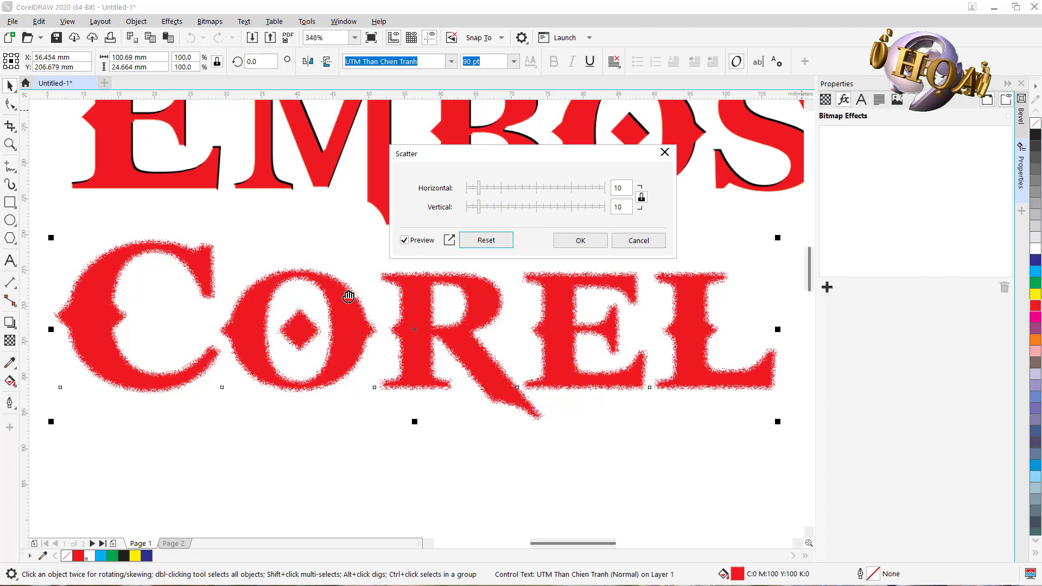
- Try a linked horizontal and vertical scatter of 25, settle on 21, and apply the effect
left_click(501, 188)
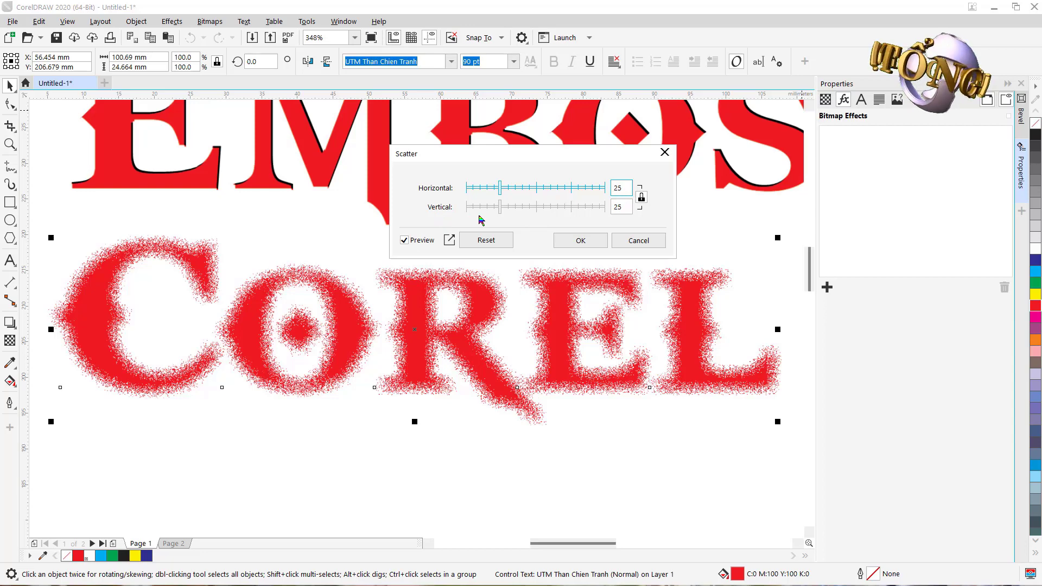
left_click(495, 188)
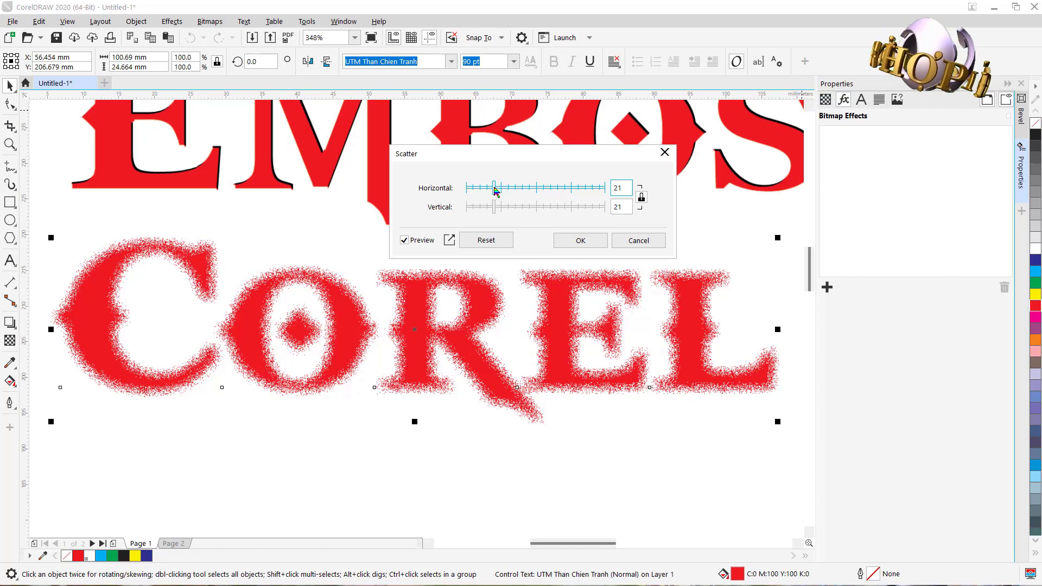
left_click(581, 241)
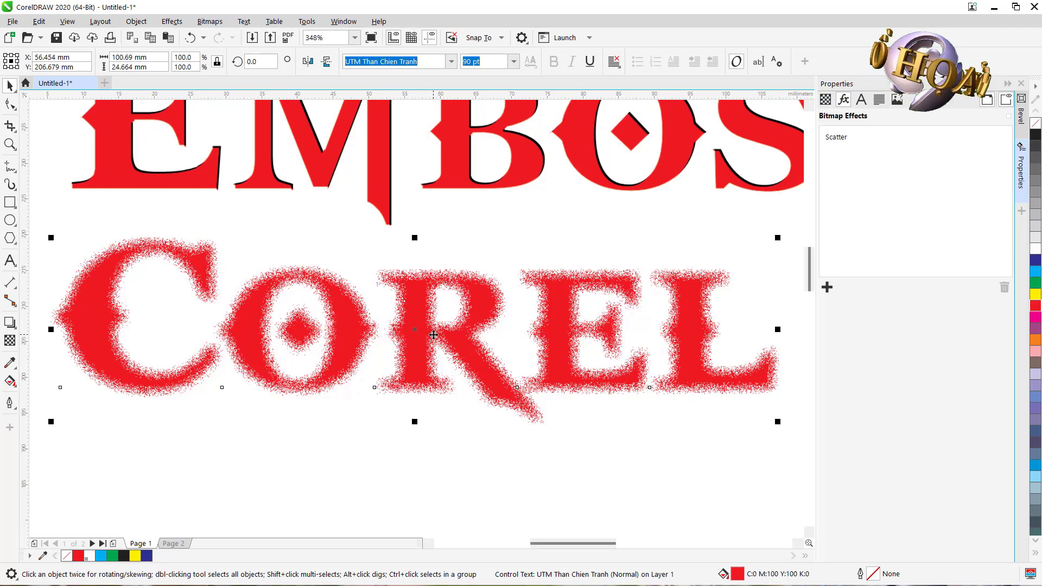
- Replace the wording of the scattered Corel text with "Scatter" and deselect it to view all the lines
key("F8")
left_click(682, 357)
key("Delete")
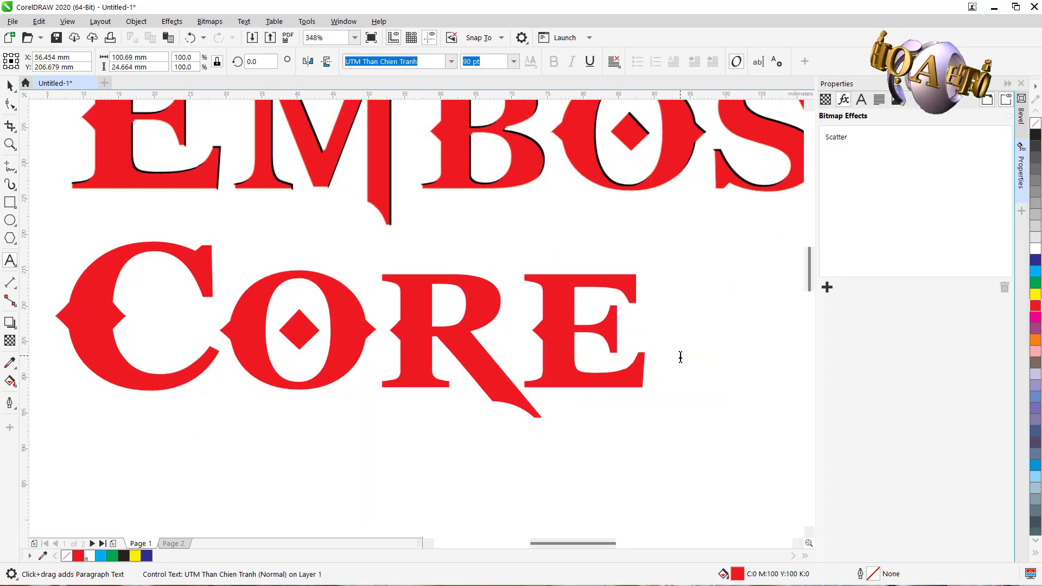
key("BackSpace")
key("BackSpace")
key("BackSpace")
key("BackSpace")
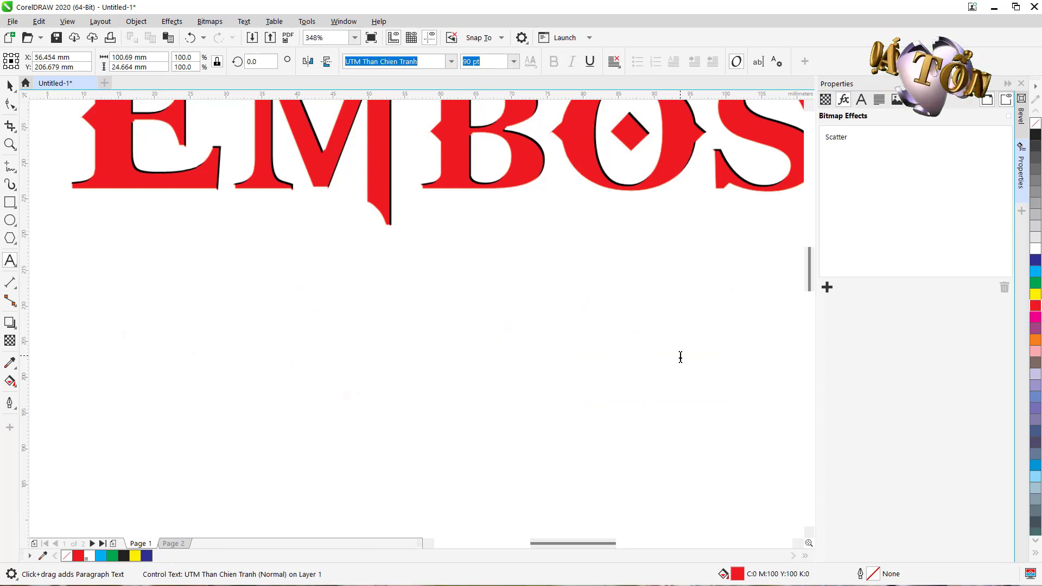
type("Scatter")
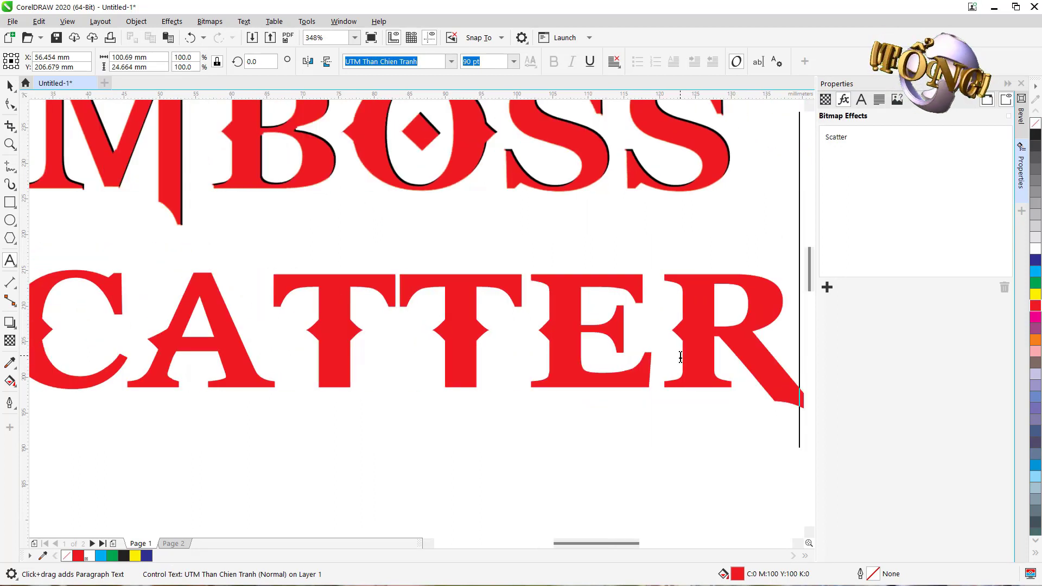
key("ctrl+space")
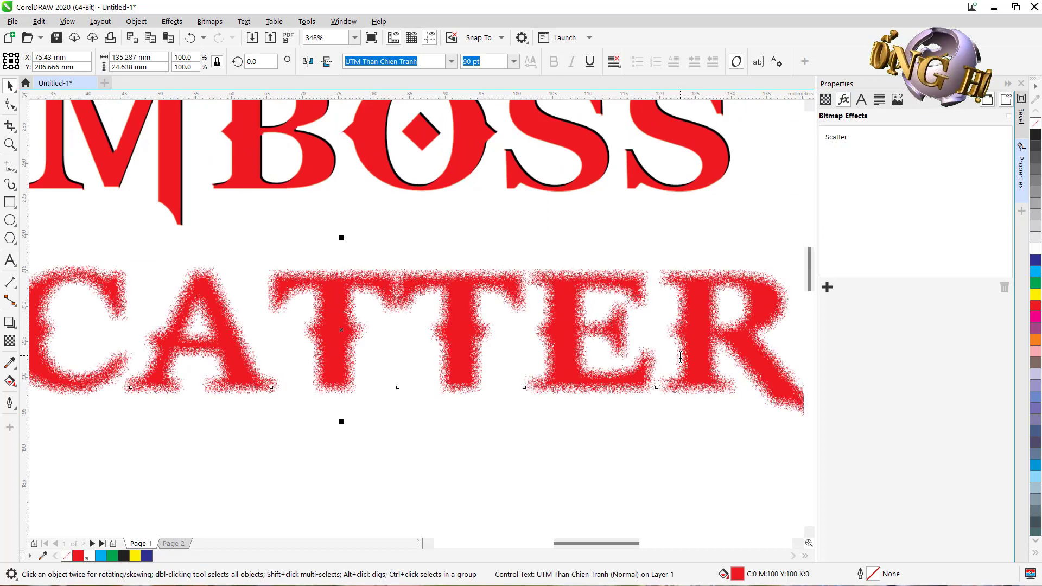
scroll(681, 356, "down", 3)
key("Escape")
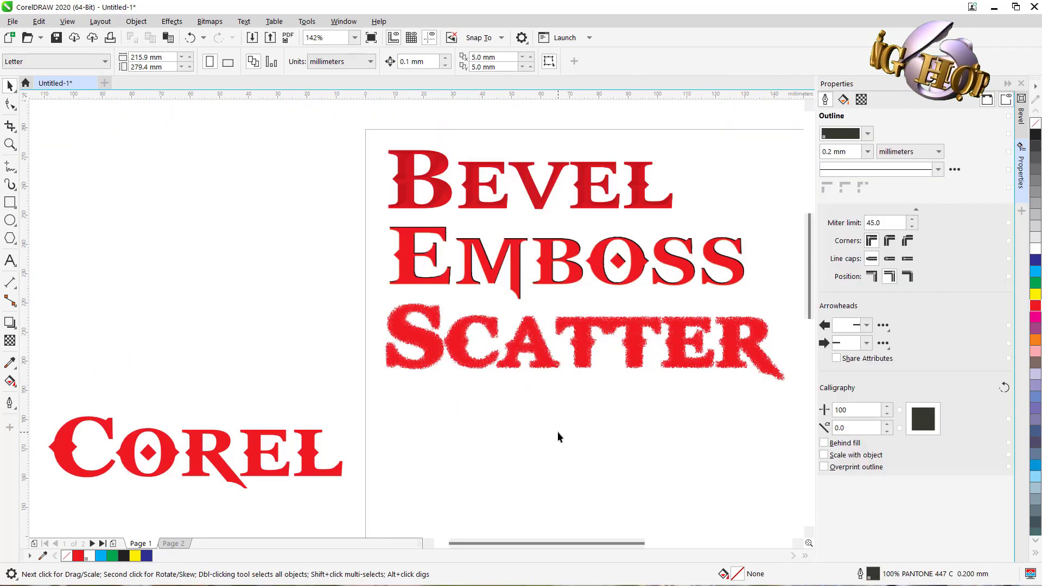
- Place another copy of the plain Corel text on the page directly below the Scatter line
key("h")
left_click_drag(558, 431, 562, 376)
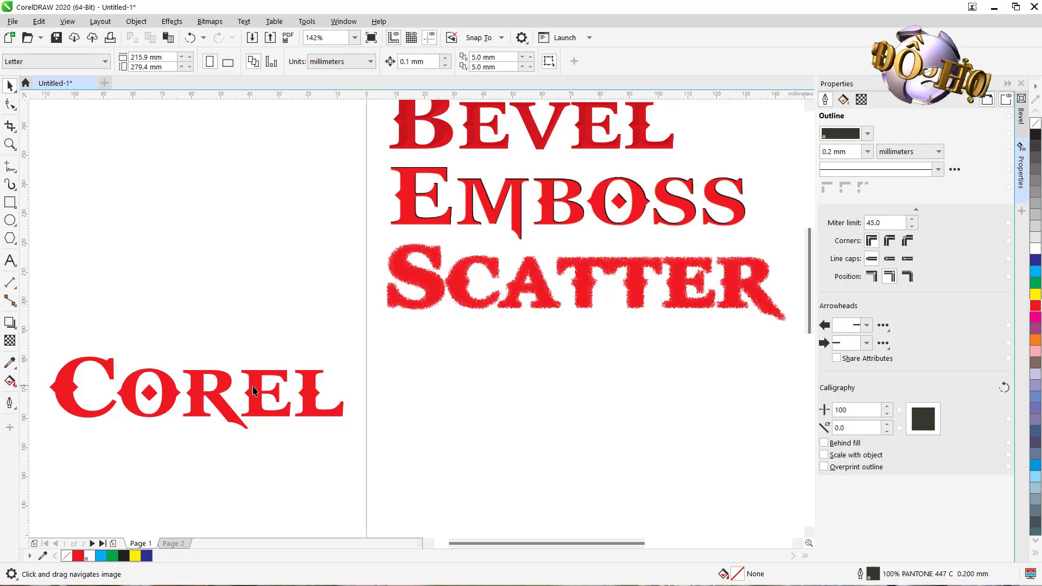
left_click(253, 402)
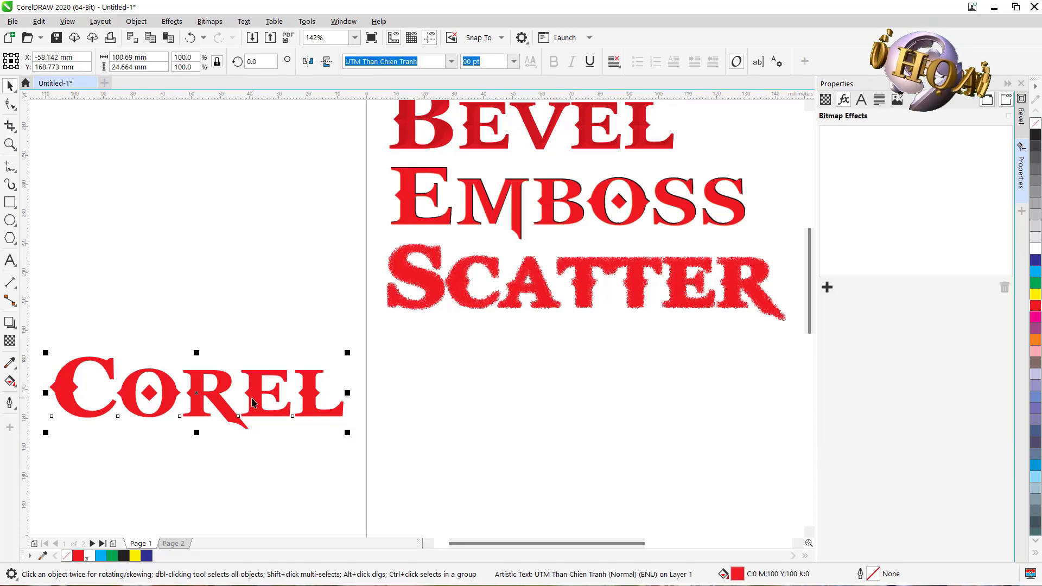
left_click_drag(252, 402, 598, 370)
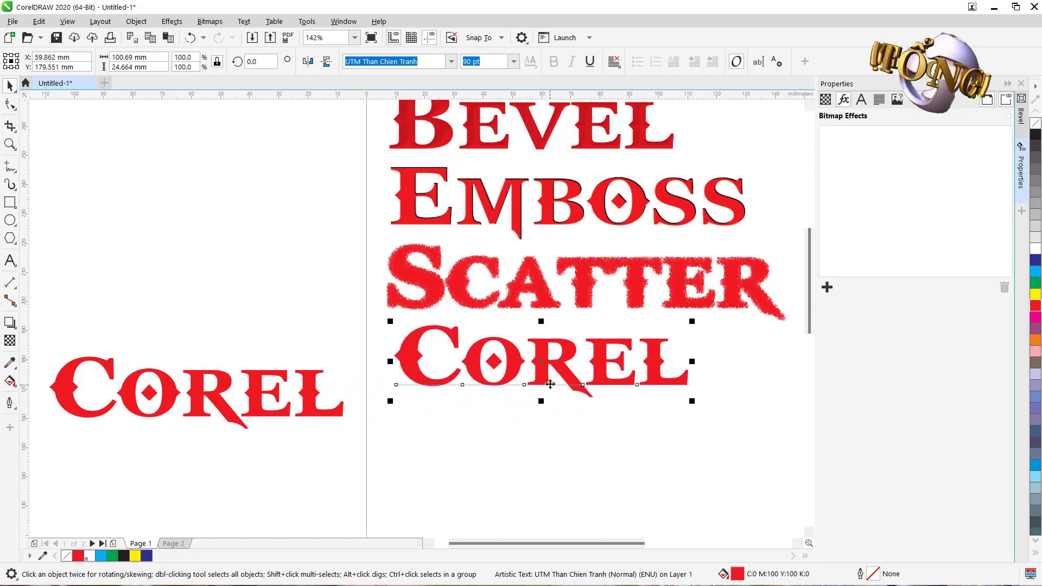
key("z")
left_click_drag(400, 327, 711, 405)
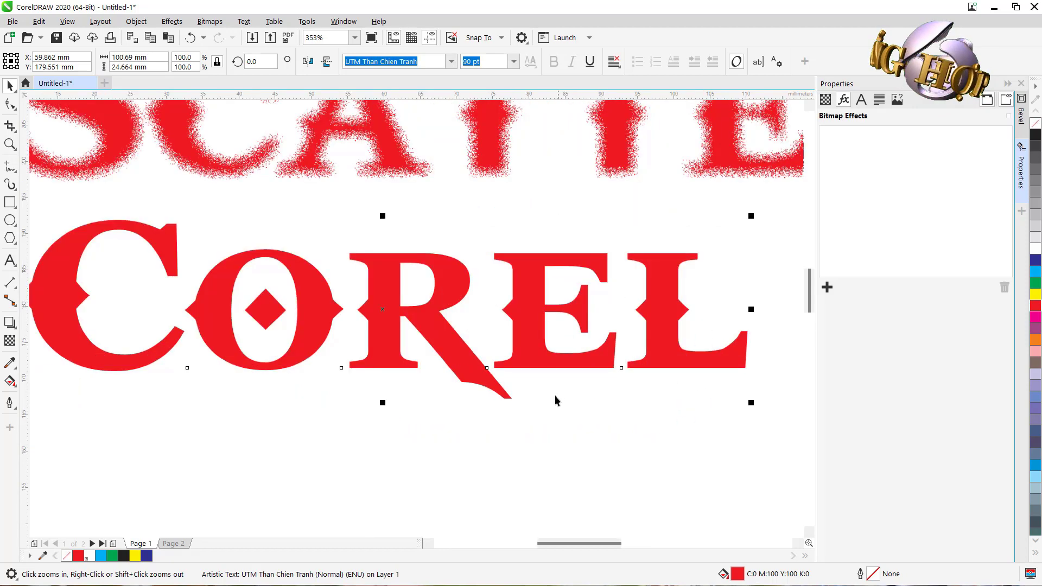
key("h")
left_click_drag(552, 412, 560, 475)
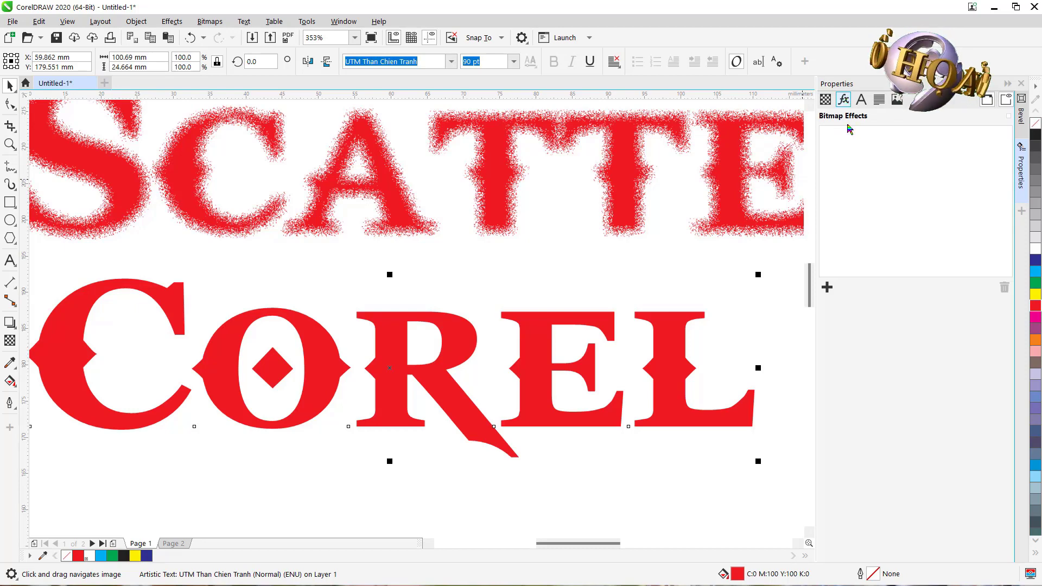
- Add the Distort Blocks bitmap effect to the copied Corel text and reset its settings to the defaults
left_click(827, 287)
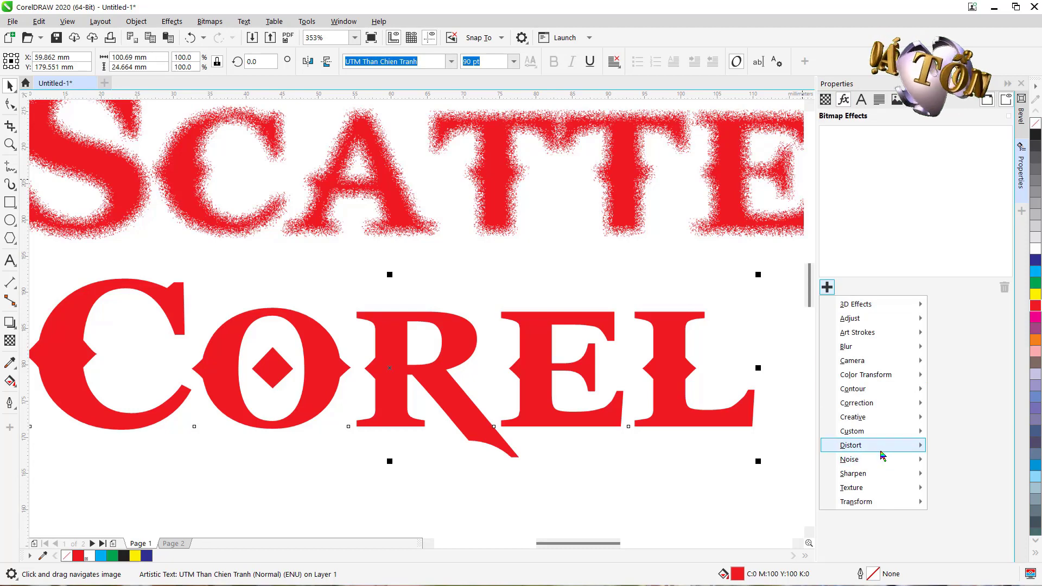
mouse_move(878, 448)
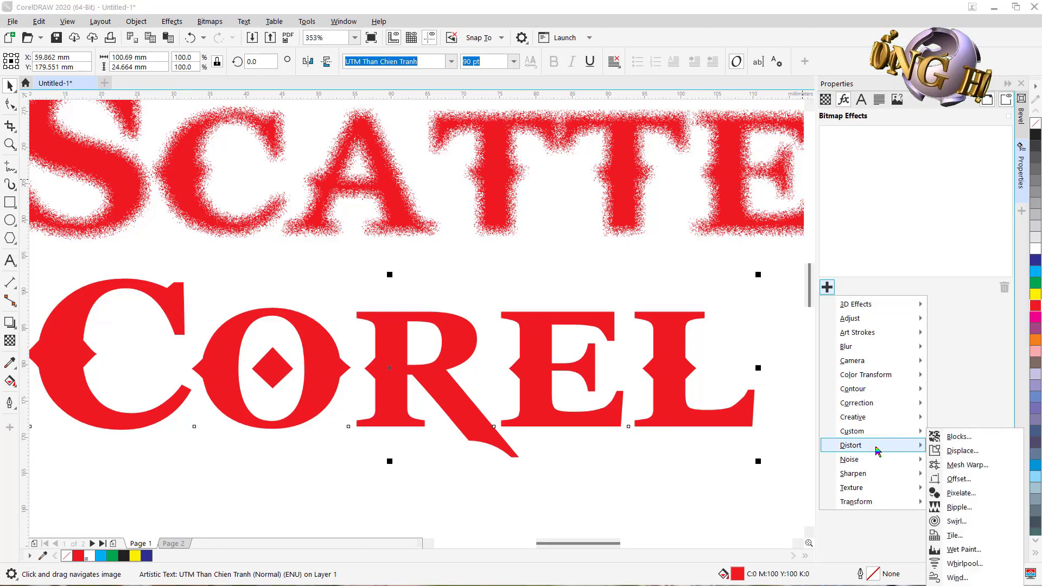
left_click(961, 437)
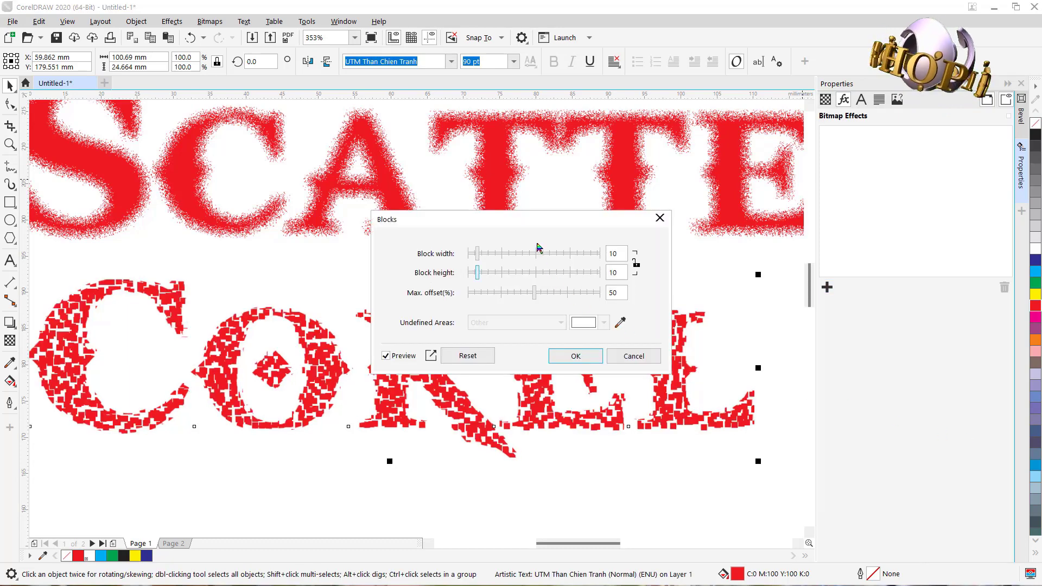
left_click_drag(536, 230, 549, 150)
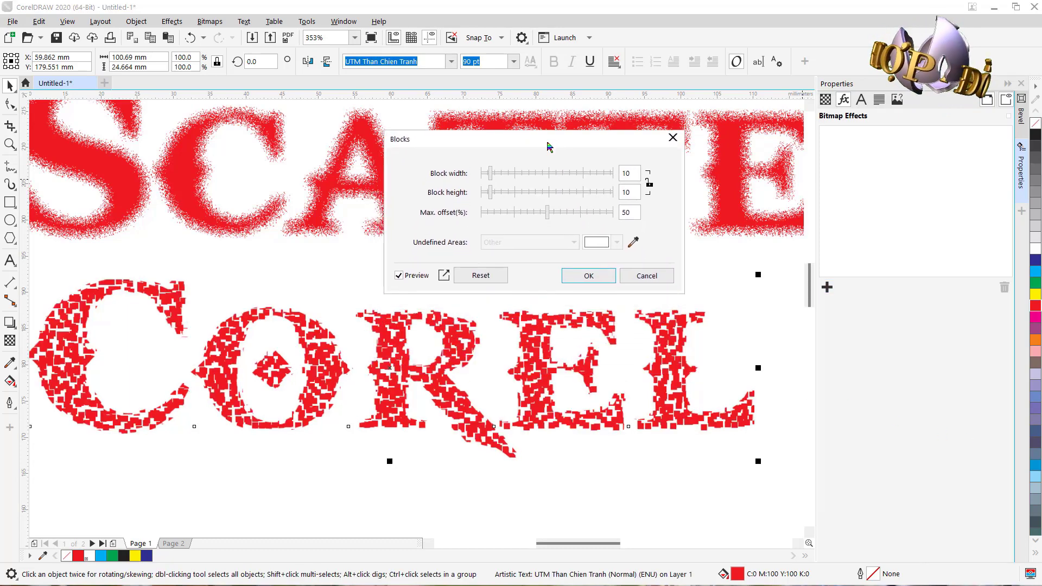
left_click(481, 276)
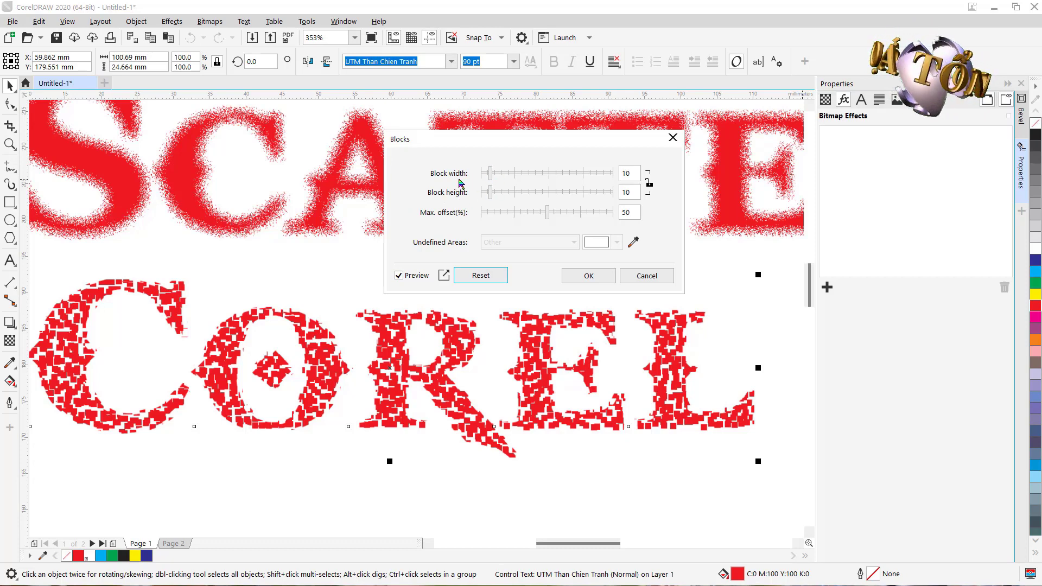
- Link the block width and height, try 18 and 14, settle on 11, and apply the Blocks effect
left_click_drag(490, 173, 494, 174)
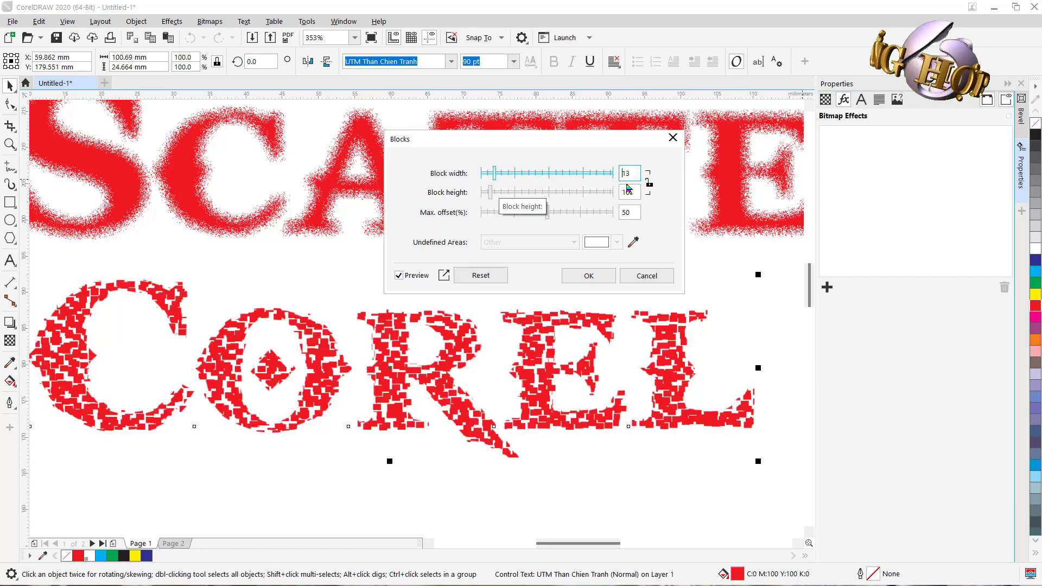
left_click(650, 185)
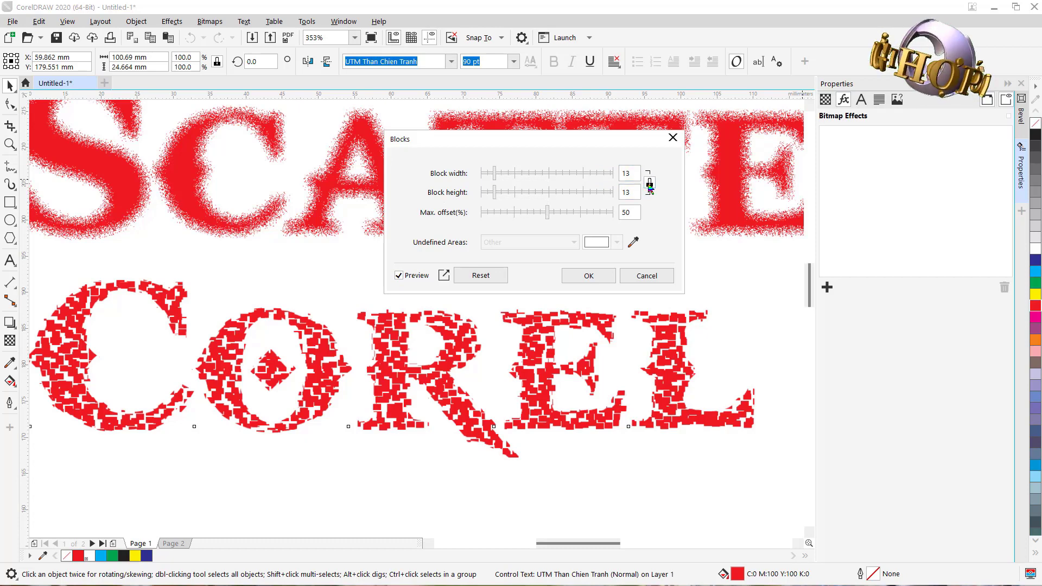
left_click(503, 175)
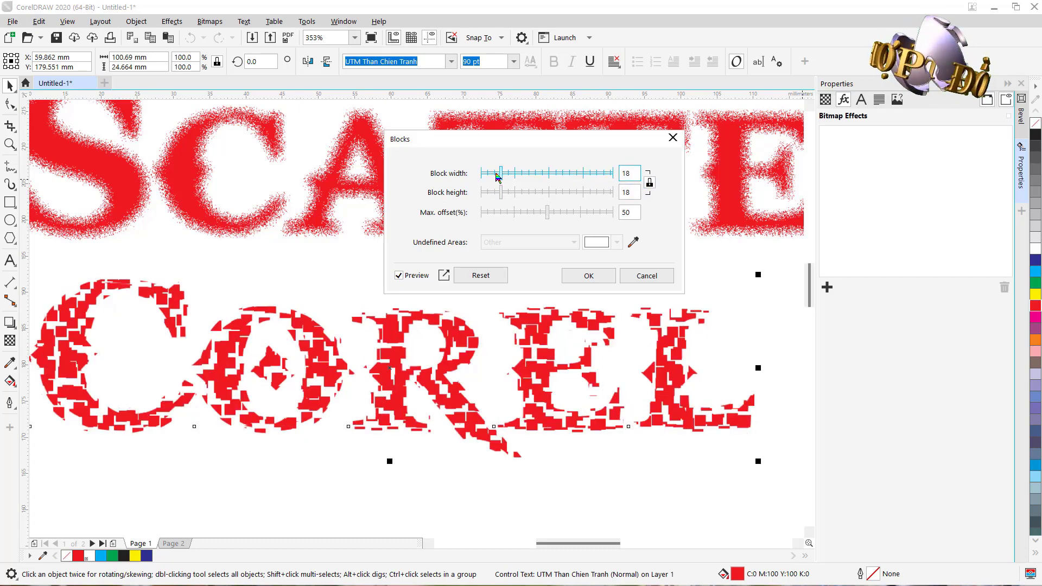
left_click(498, 176)
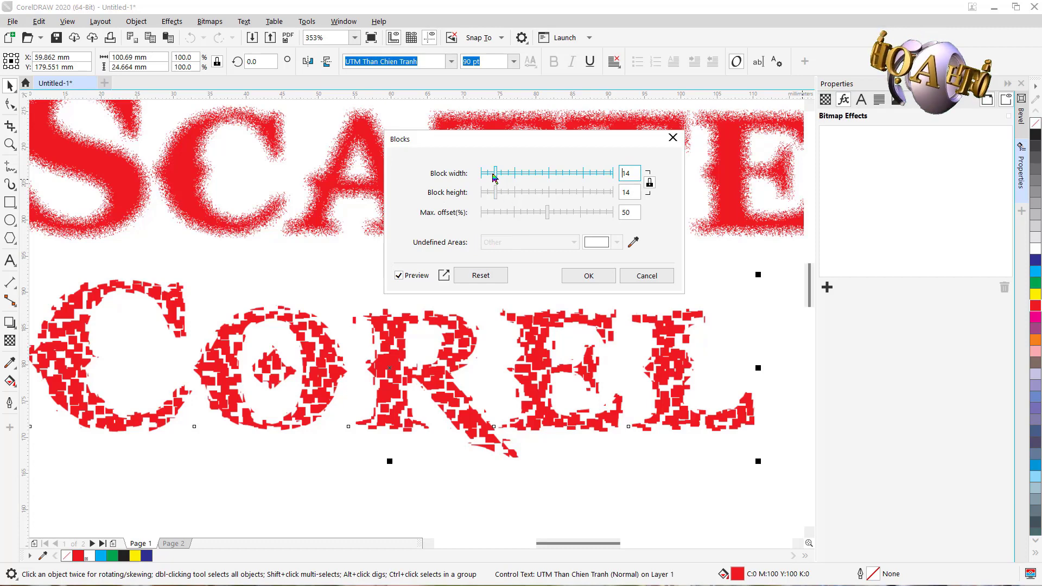
left_click_drag(495, 174, 491, 174)
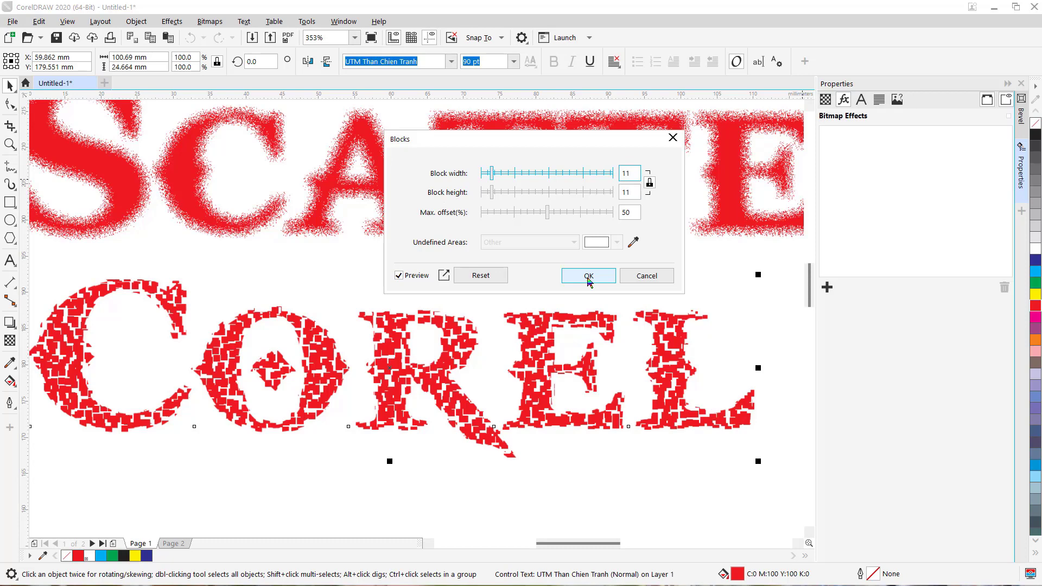
left_click(589, 277)
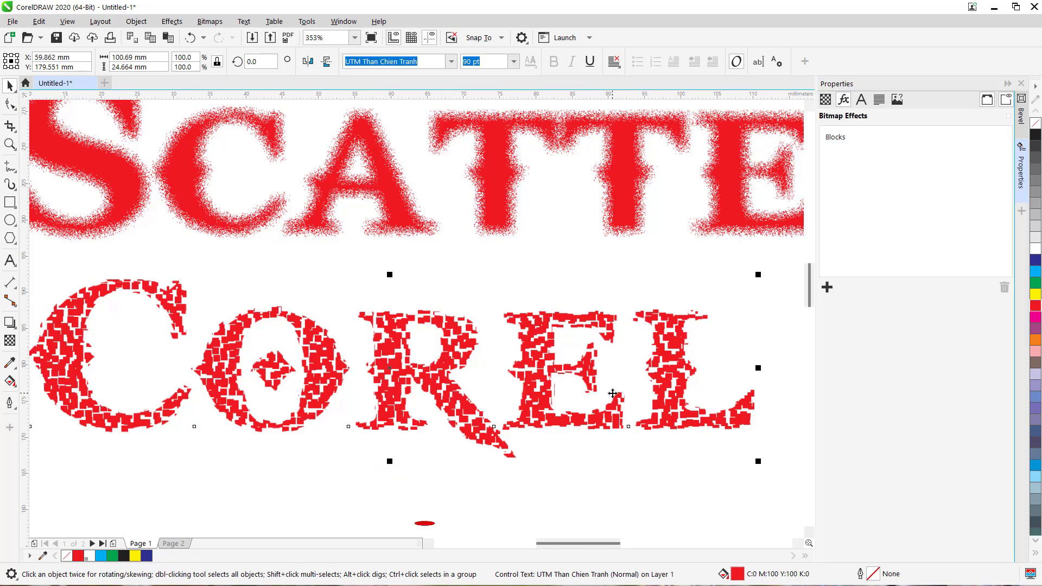
- Replace the wording of the Corel text that has the Blocks effect with "Block" and finish editing
double_click(638, 384)
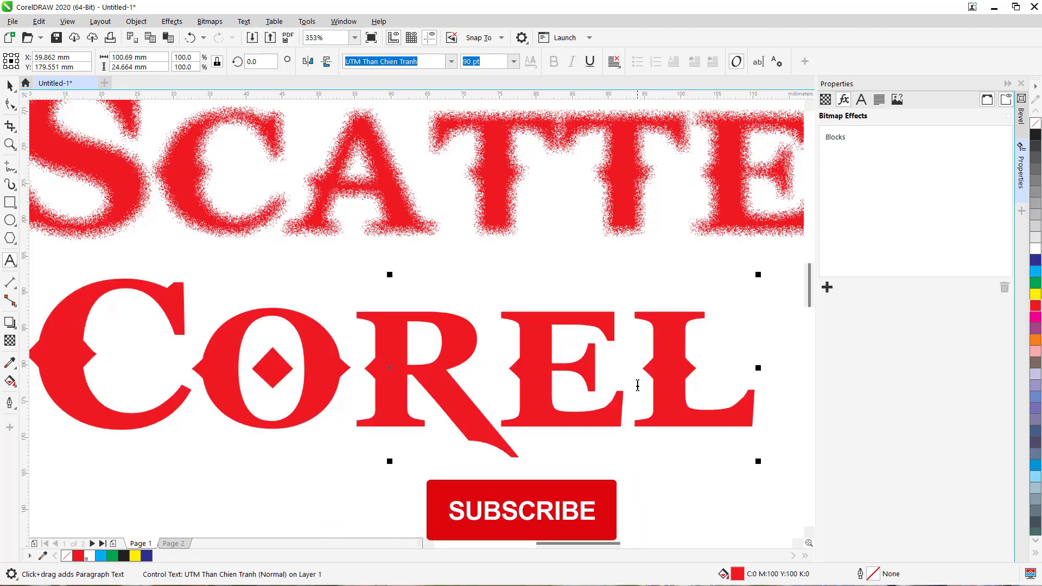
key("Delete")
key("BackSpace")
key("BackSpace")
key("BackSpace")
key("BackSpace")
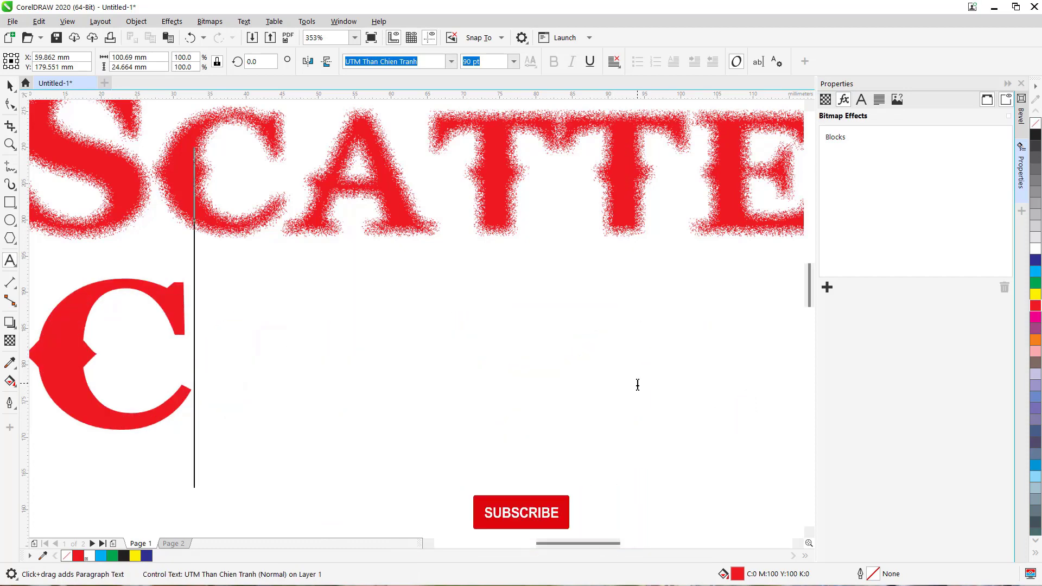
type("B")
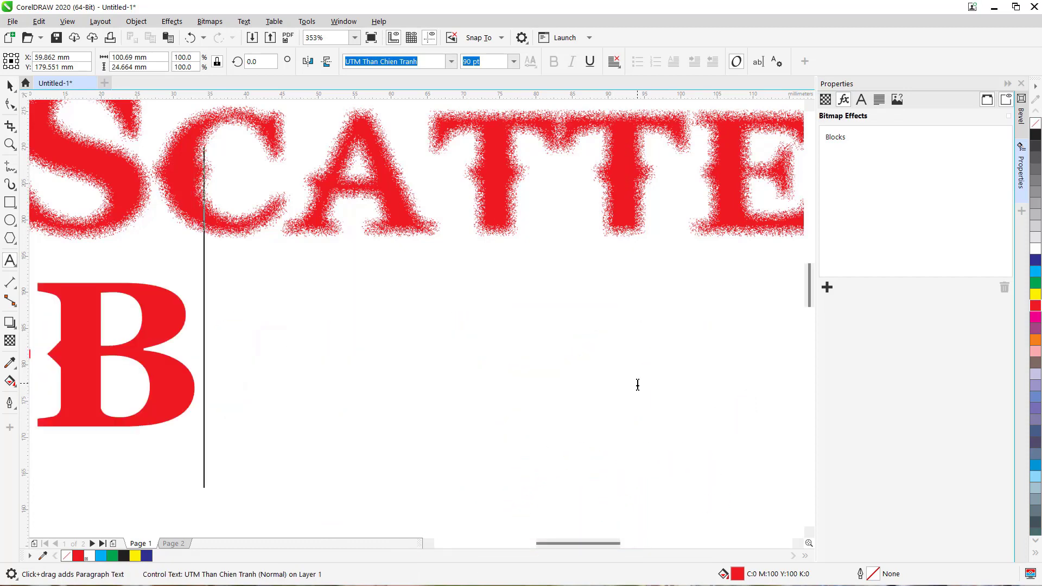
type("LOCK")
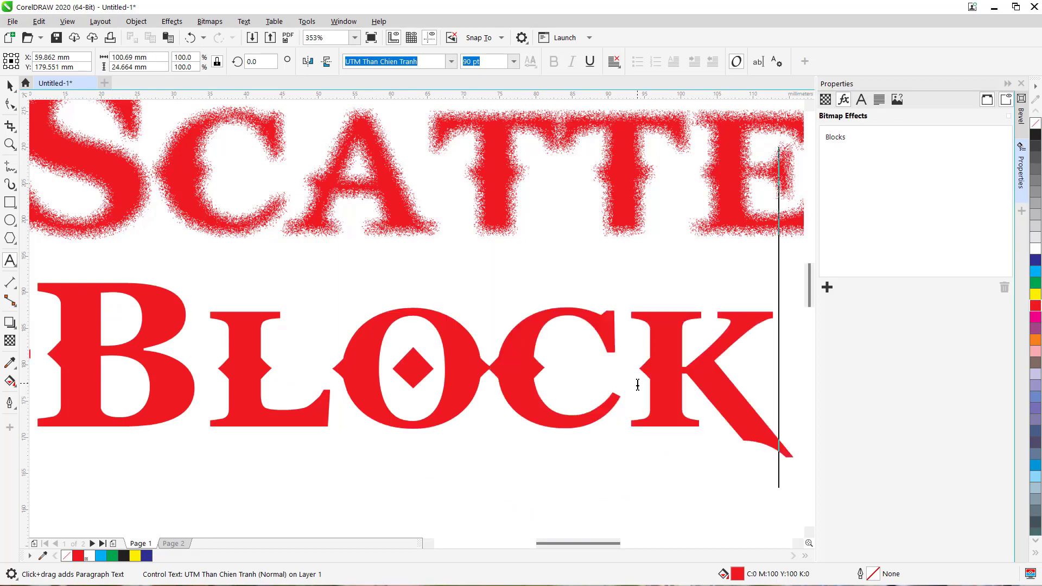
key("ctrl+space")
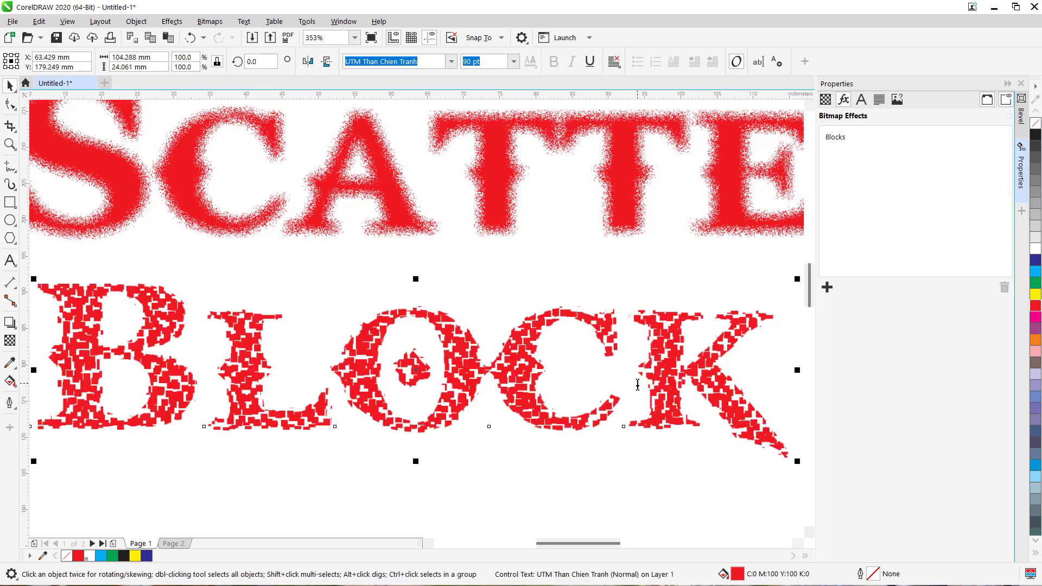
- Place another copy of the plain Corel text on the page directly below the Block line
scroll(596, 408, "down", 3)
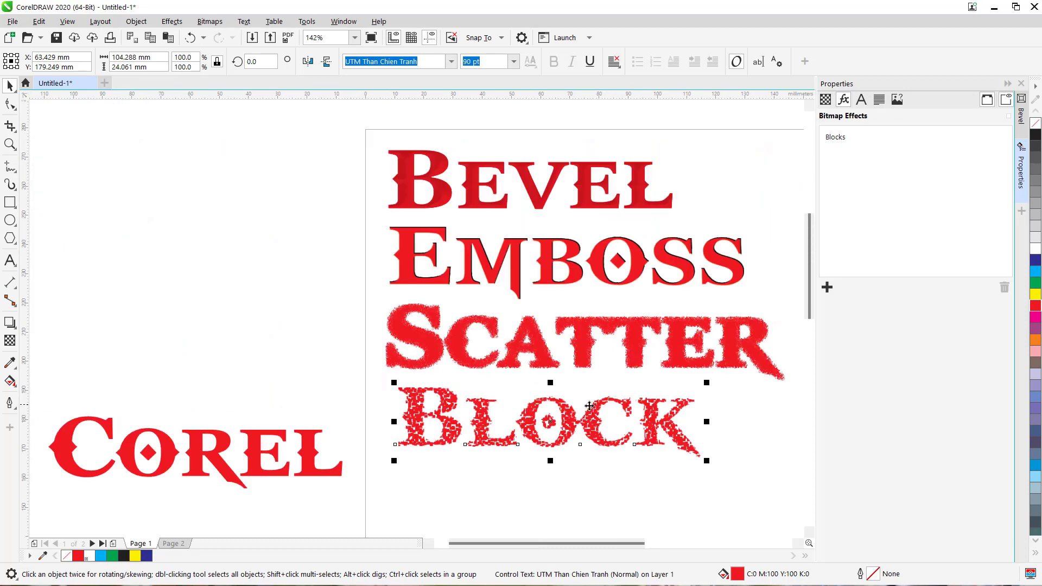
scroll(609, 437, "down", 2)
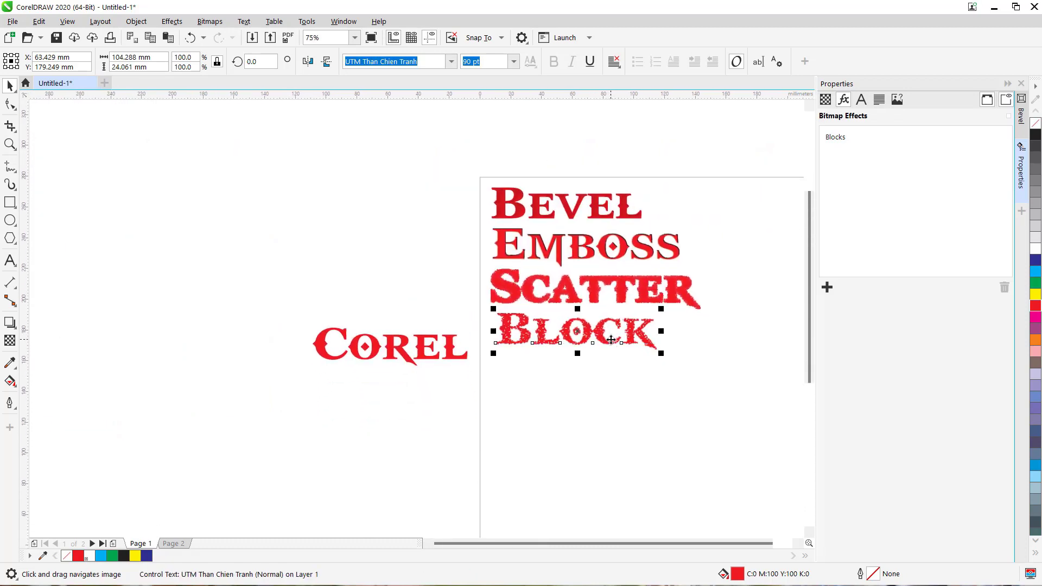
scroll(611, 339, "down", 1)
scroll(610, 339, "up", 2)
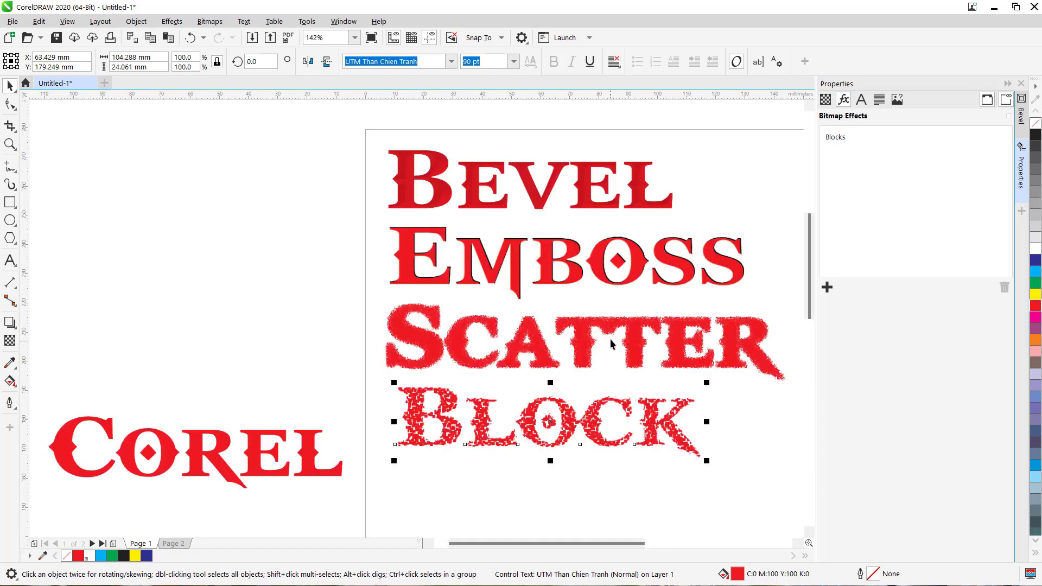
left_click_drag(588, 477, 591, 337)
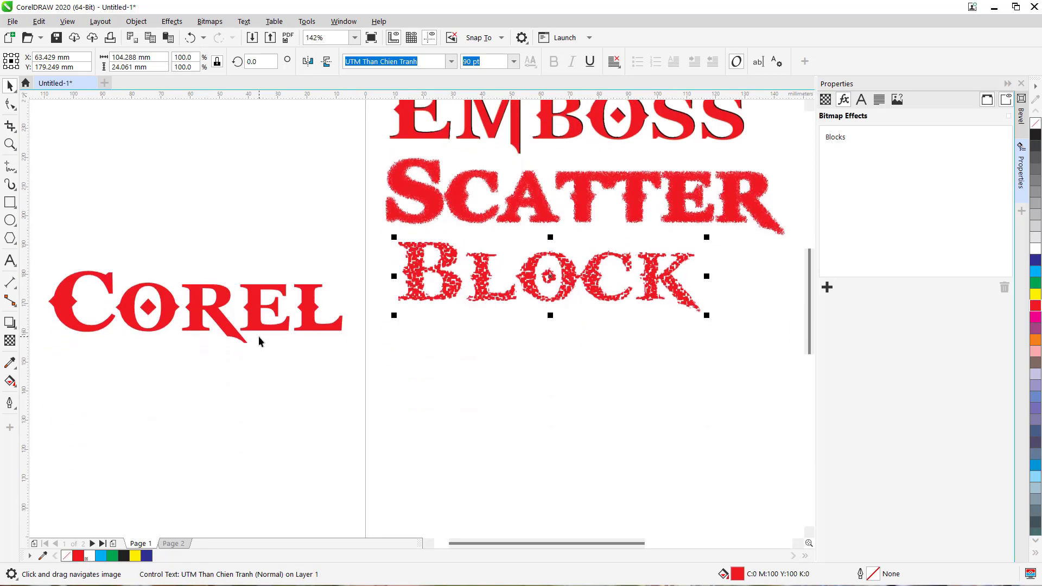
left_click(255, 318)
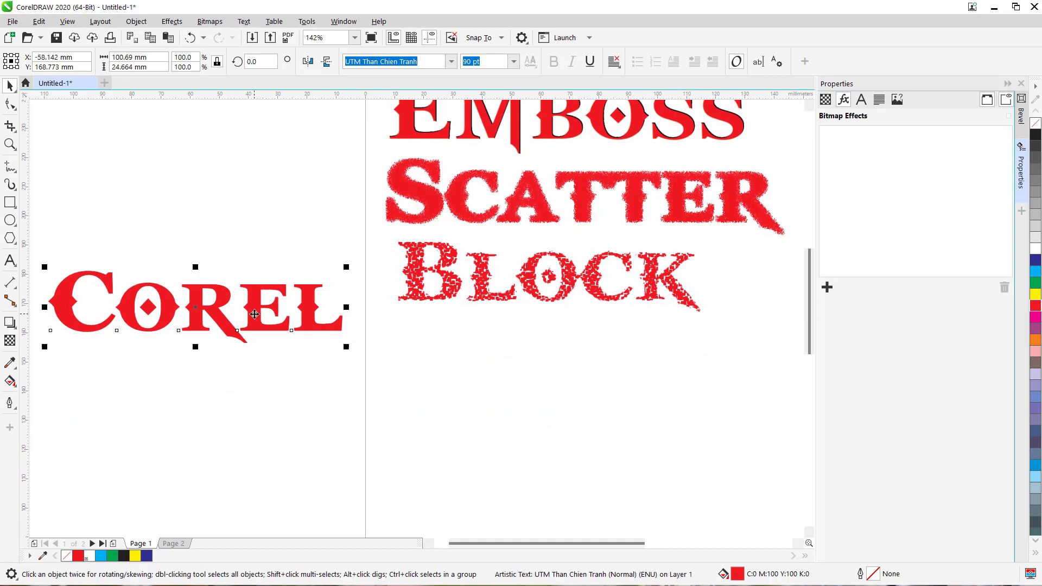
left_click_drag(254, 313, 603, 365)
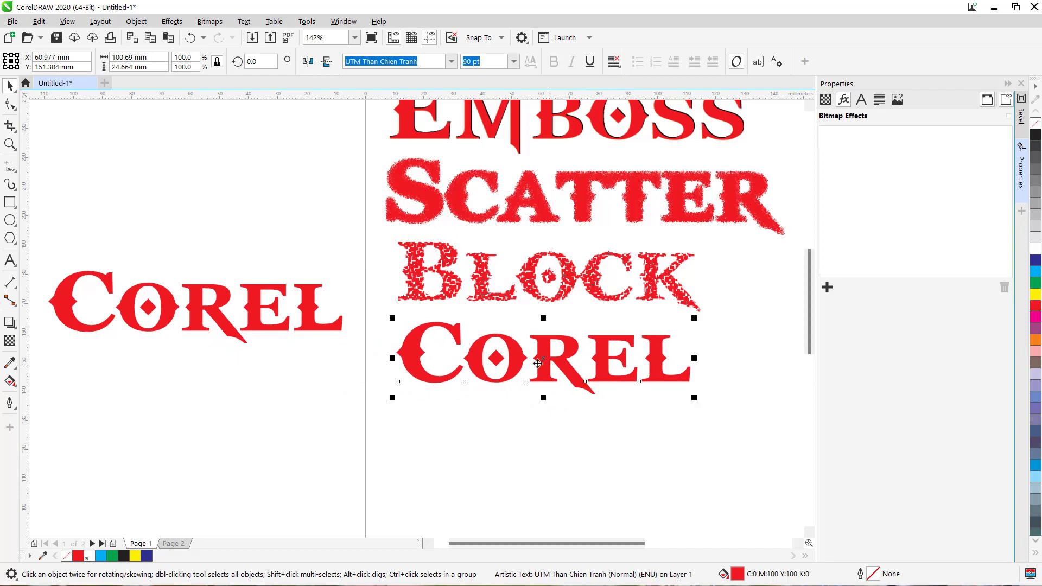
- Add the Distort Wet Paint bitmap effect to the new Corel copy and reset its settings to the defaults
key("z")
left_click_drag(403, 324, 718, 433)
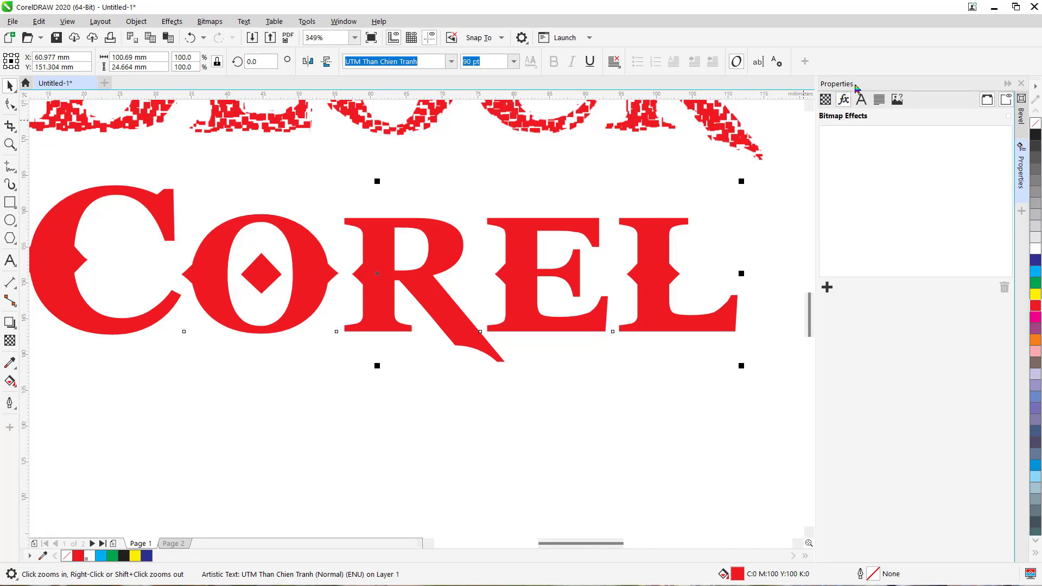
left_click(827, 287)
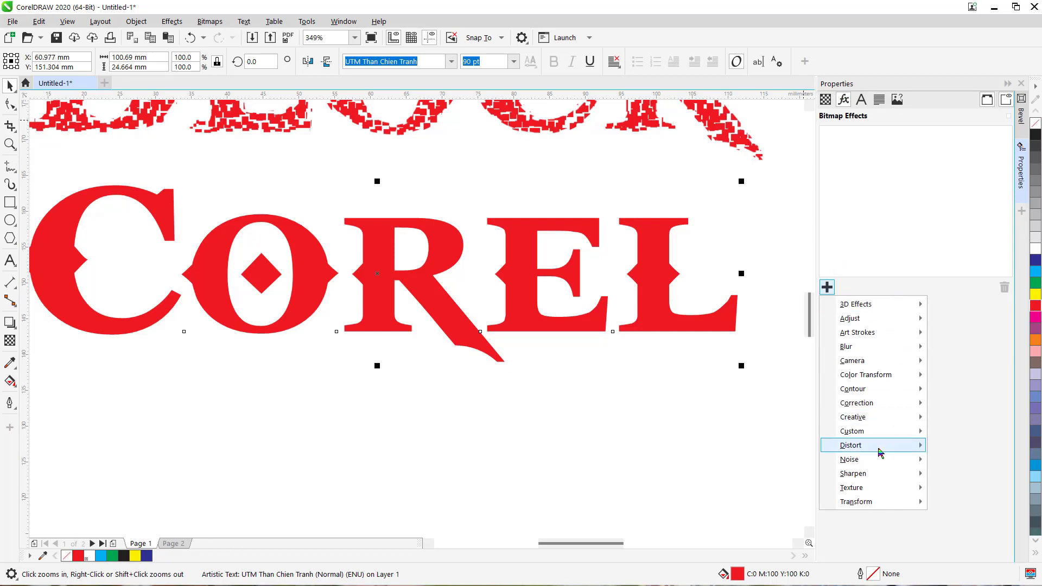
mouse_move(879, 452)
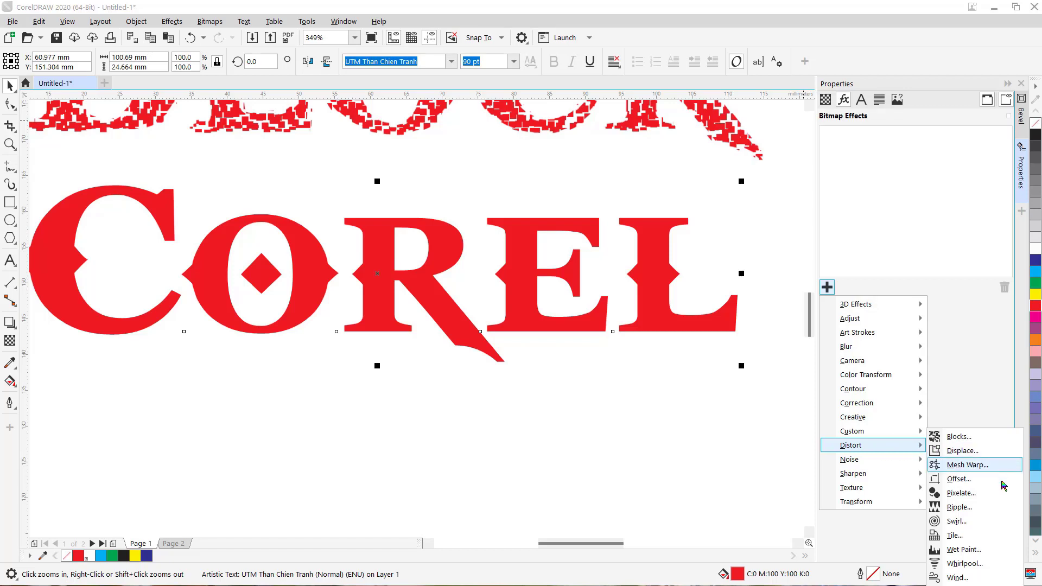
left_click(964, 550)
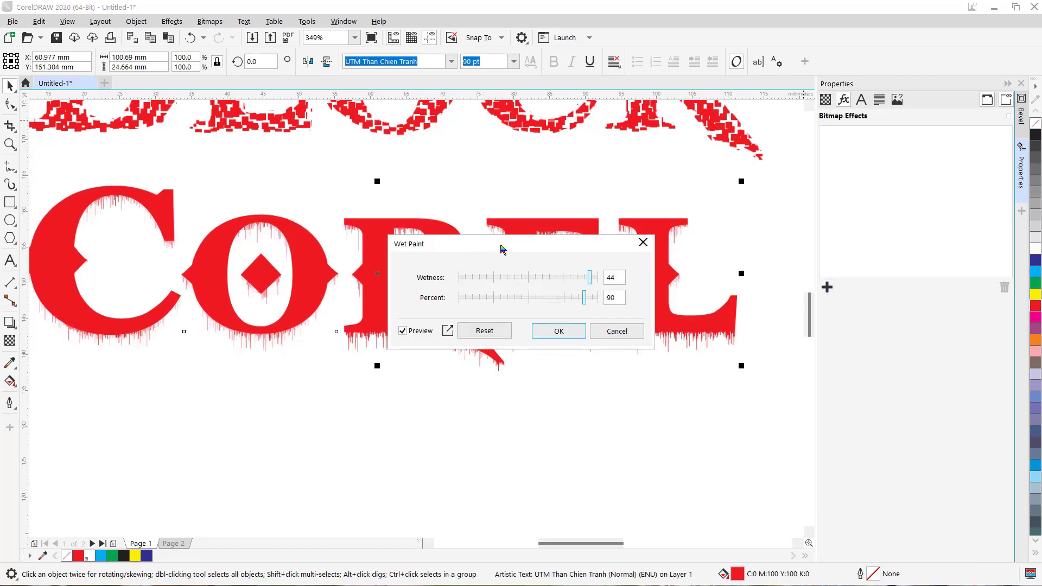
left_click_drag(501, 249, 523, 110)
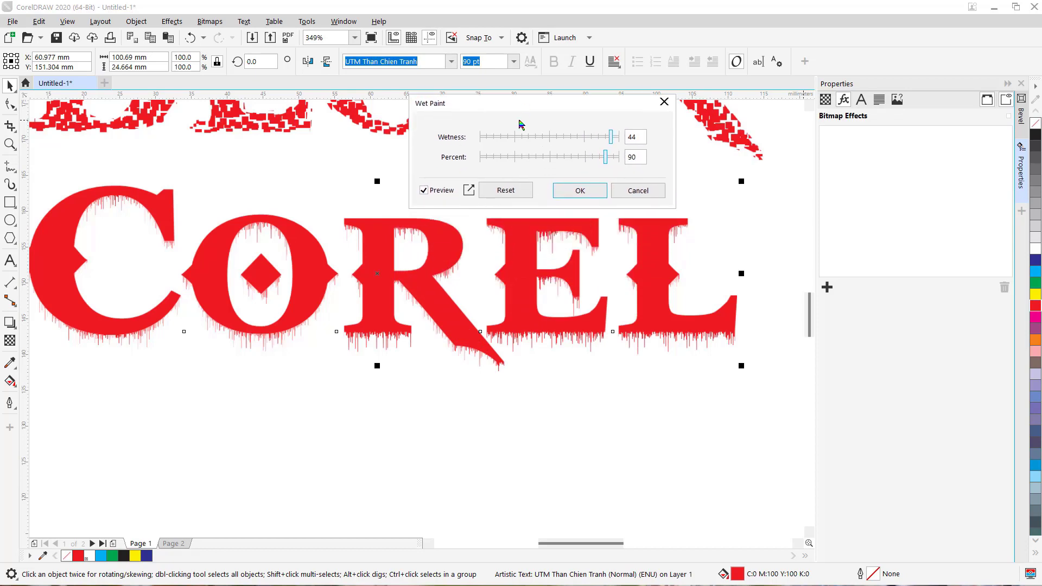
left_click(511, 193)
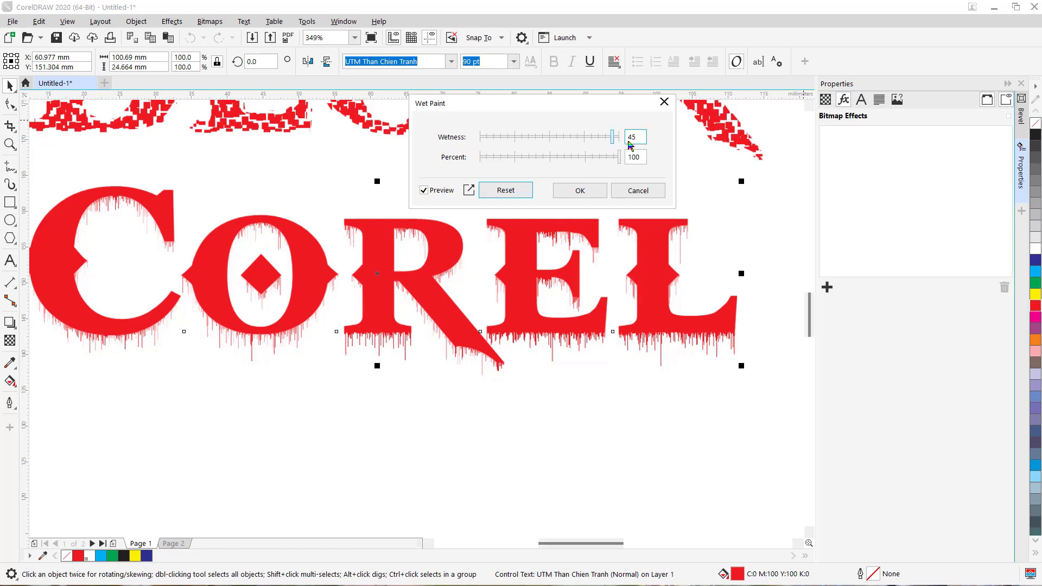
- Try Wet Paint wetness values of 10 and 25, and settle on a wetness of 46
left_click(566, 142)
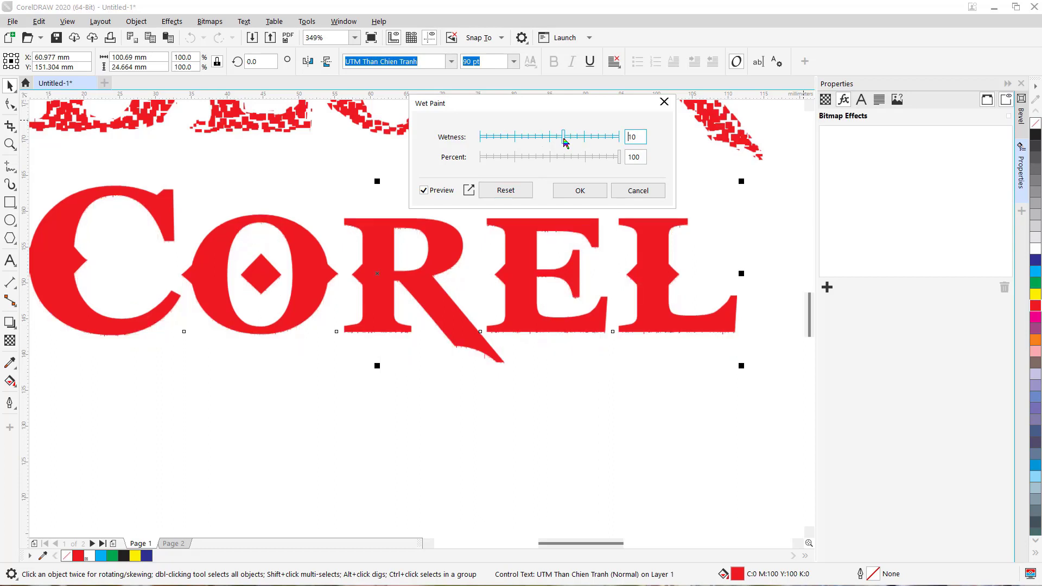
left_click(577, 142)
left_click(588, 140)
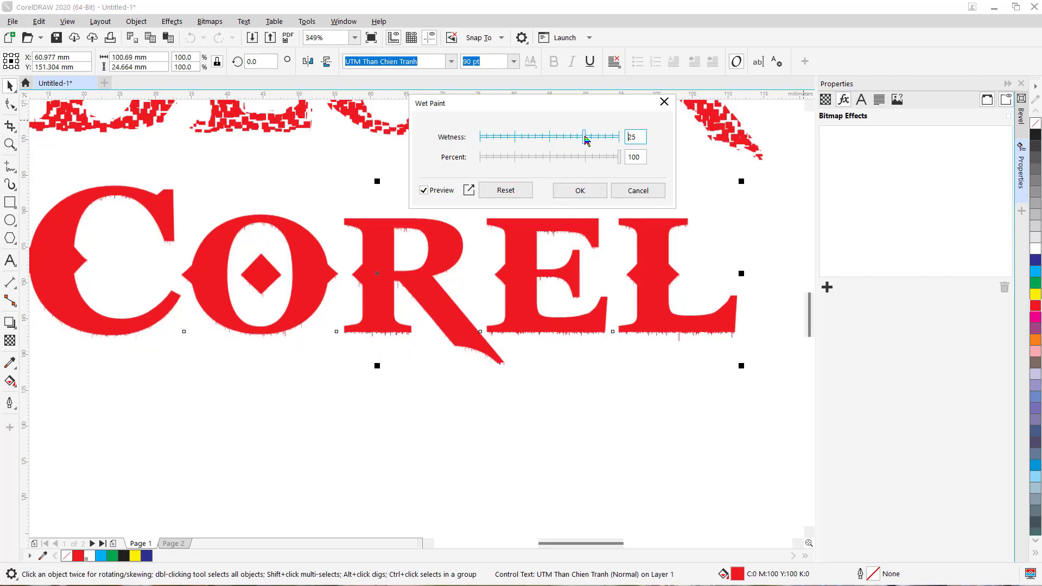
left_click_drag(586, 139, 616, 138)
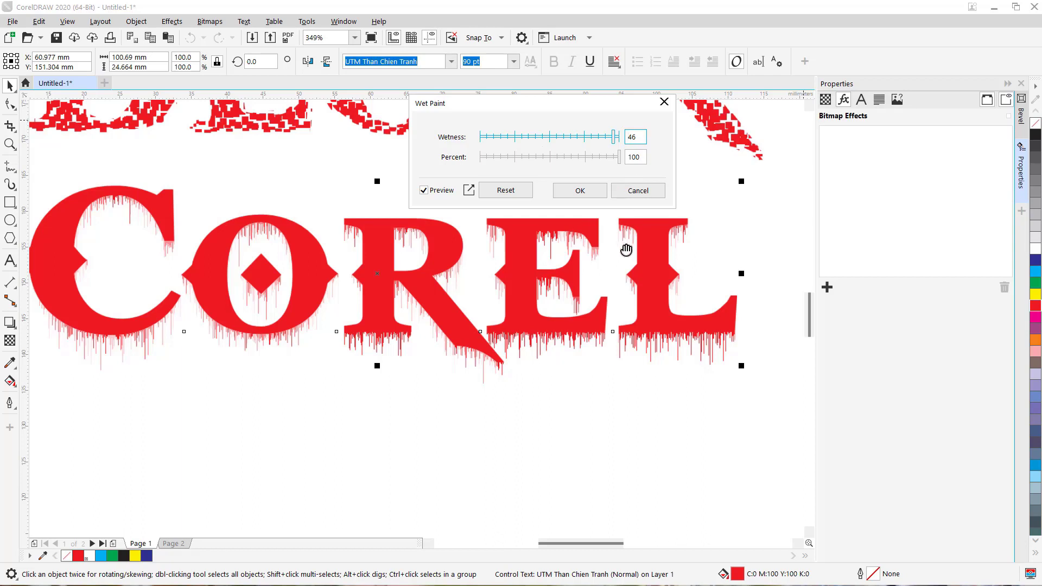
- Try a Wet Paint percent of 64, settle on 93, and apply the effect
left_click(570, 157)
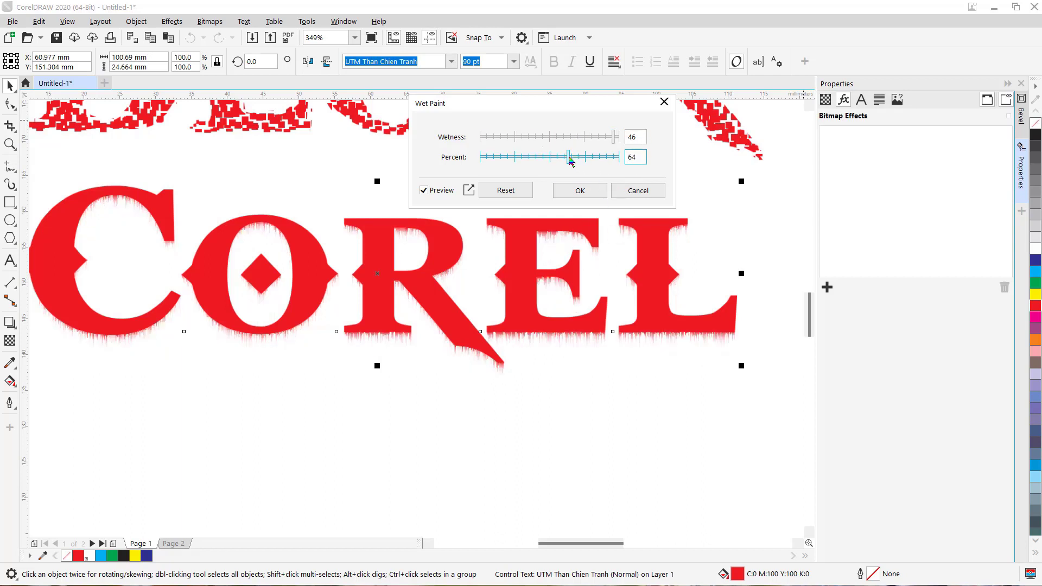
left_click_drag(571, 157, 610, 157)
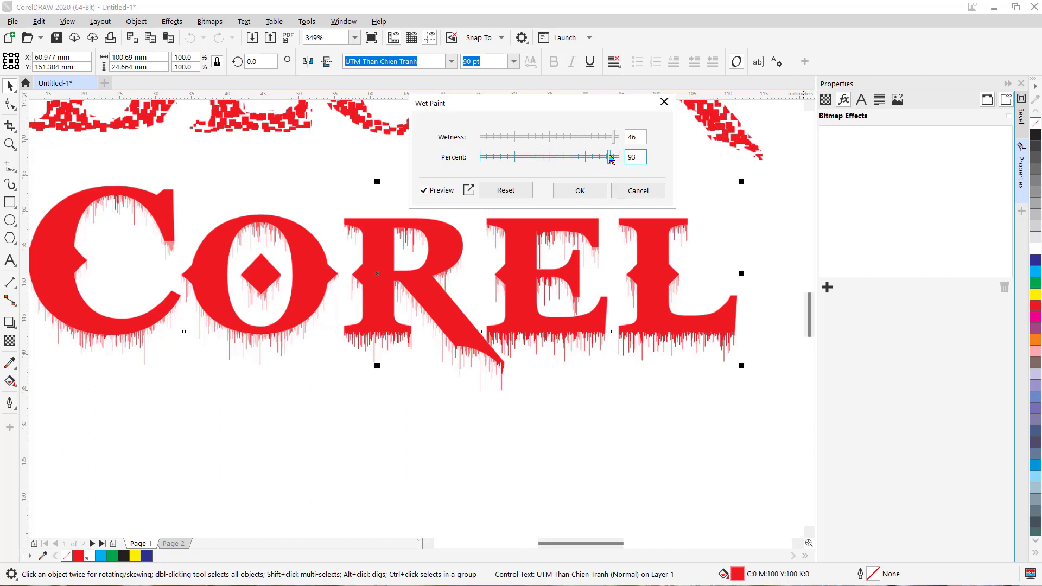
left_click(580, 191)
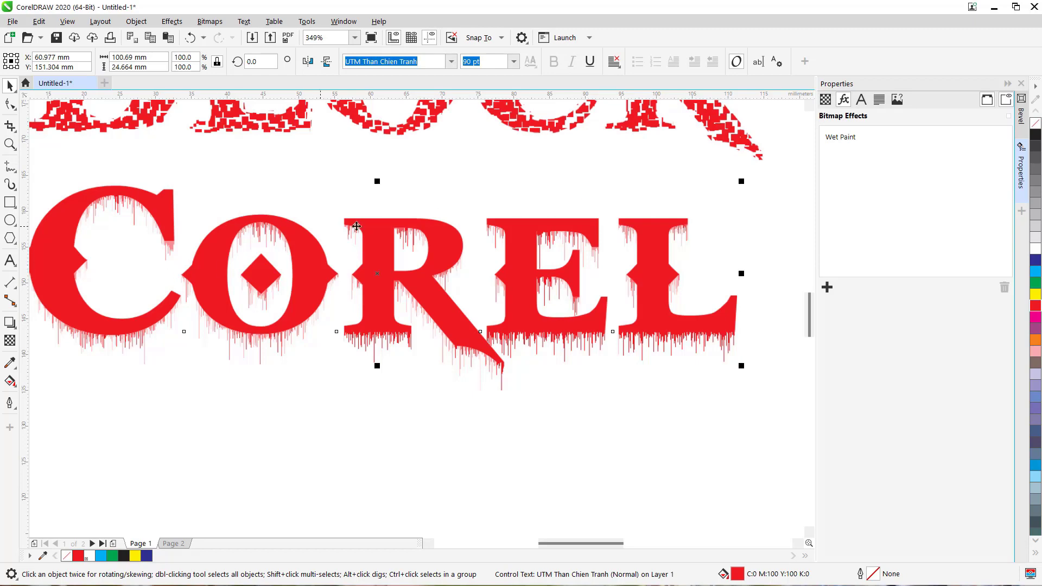
- Replace the wording of the Corel copy that has the Wet Paint effect with "Wet Paint"
key("F8")
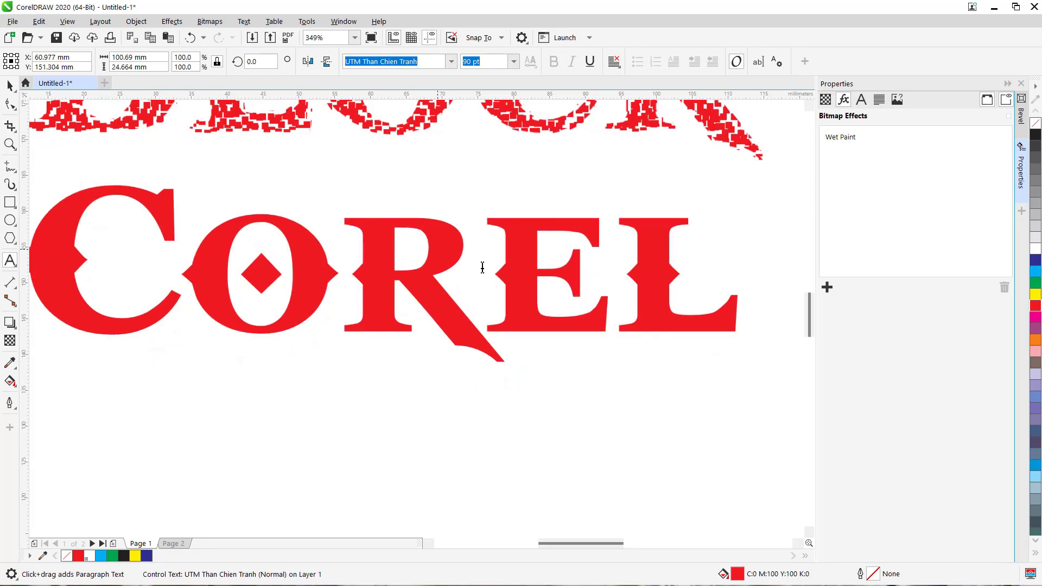
left_click(609, 292)
key("Delete")
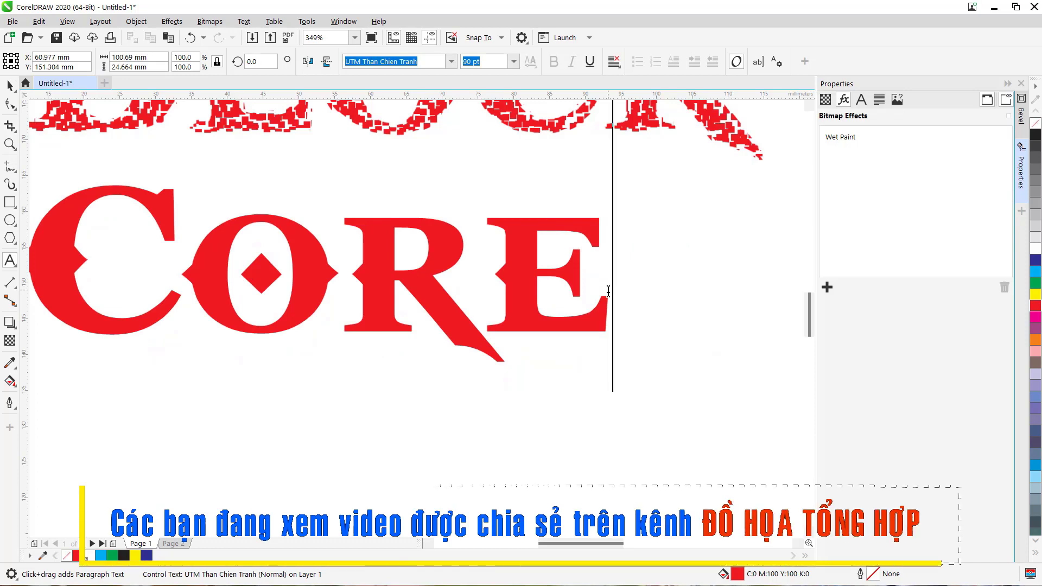
key("BackSpace")
key("BackSpace")
key("BackSpace")
key("BackSpace")
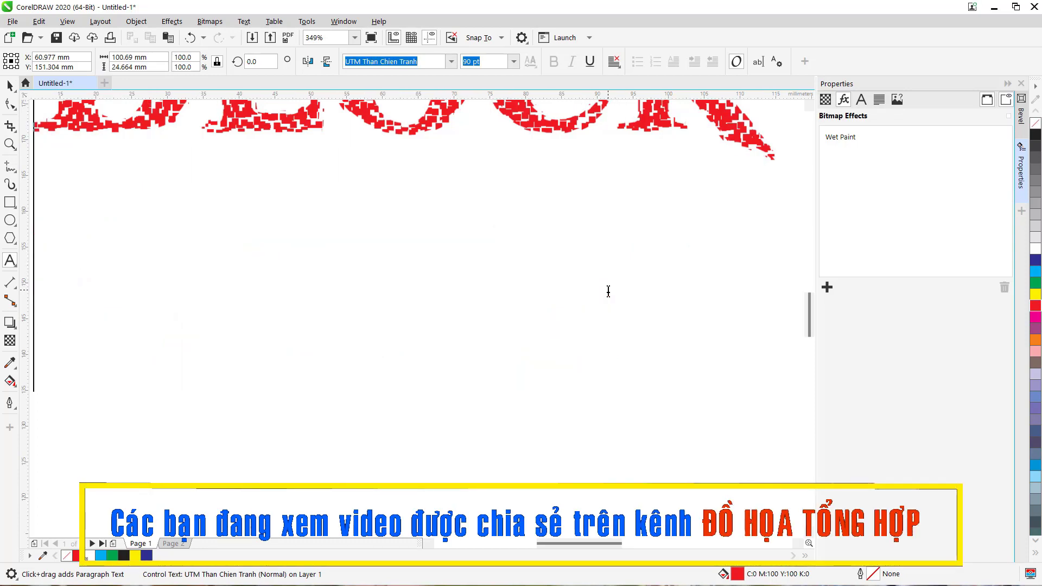
type("Wet Paint")
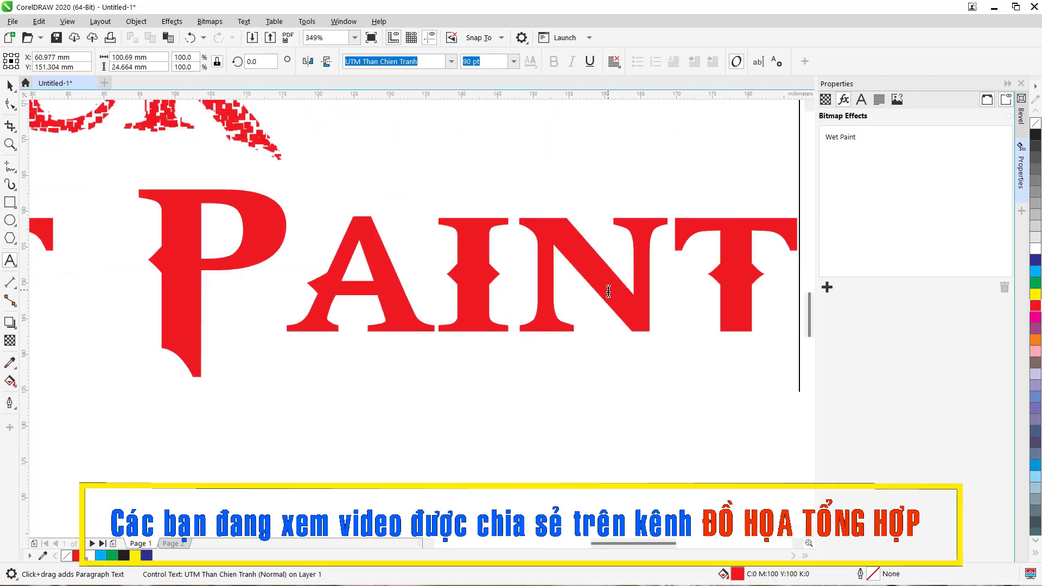
key("ctrl+space")
key("F4")
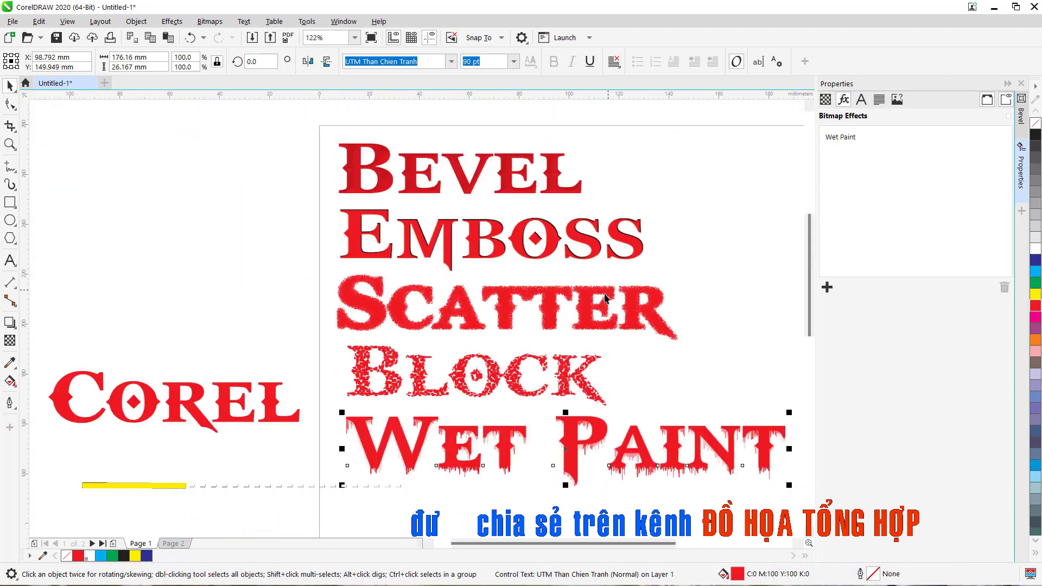
key("h")
mouse_move(676, 384)
left_mouse_down()
mouse_move(647, 264)
mouse_move(667, 235)
mouse_move(689, 235)
left_mouse_up()
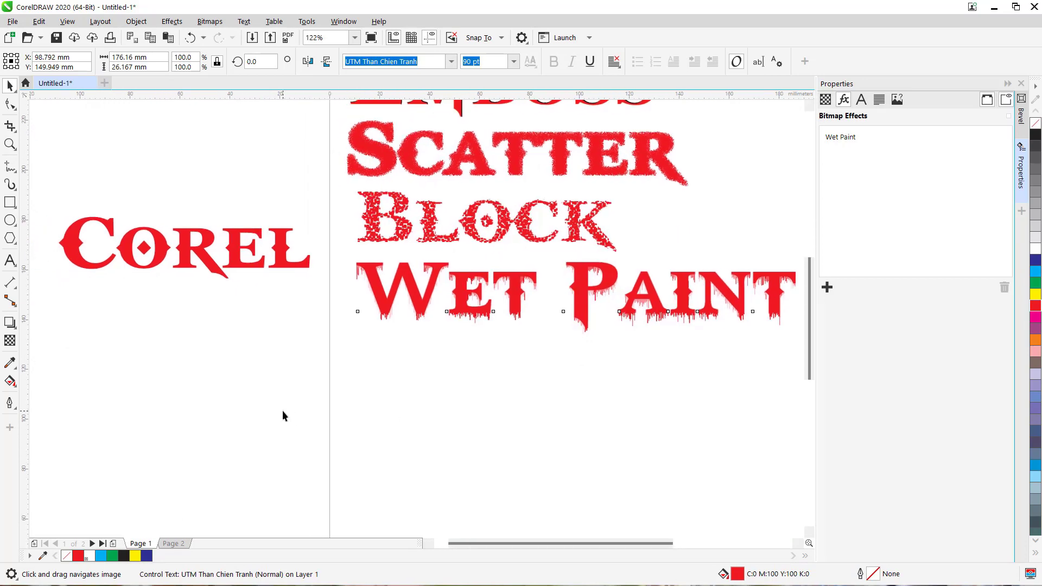
left_click(282, 415)
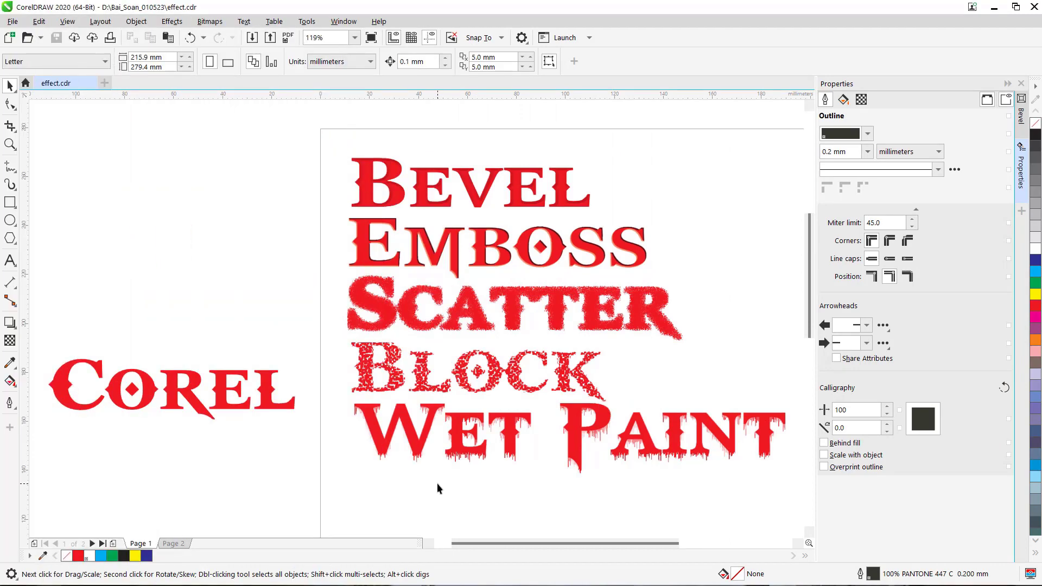
- Place another copy of the plain Corel text on the page directly below the Wet Paint line
left_click(224, 391)
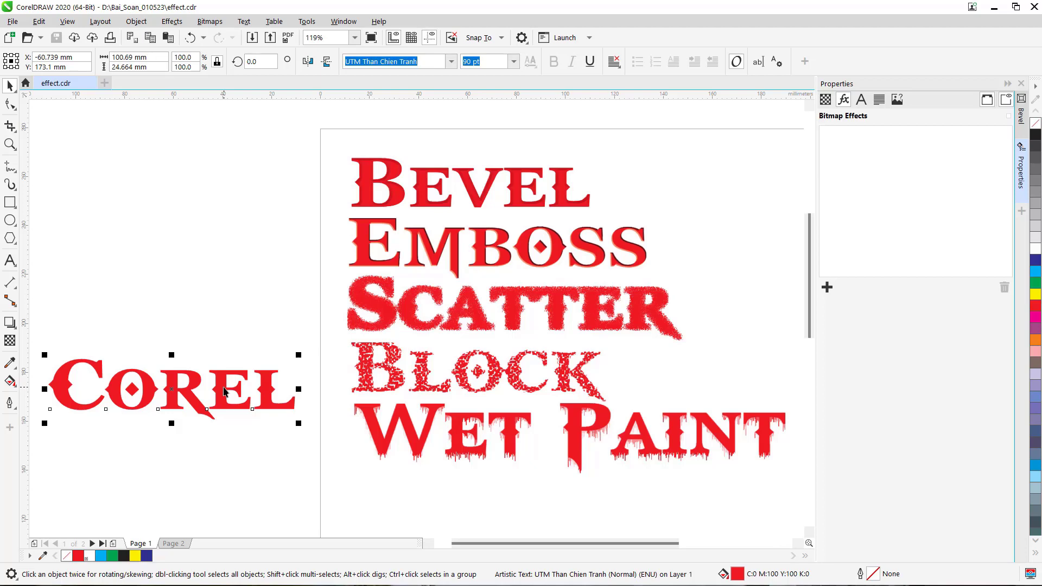
key("ctrl+d")
left_click_drag(225, 391, 521, 502)
- Add the Texture Plastic bitmap effect to the new Corel copy and reset its settings to the defaults
key("z")
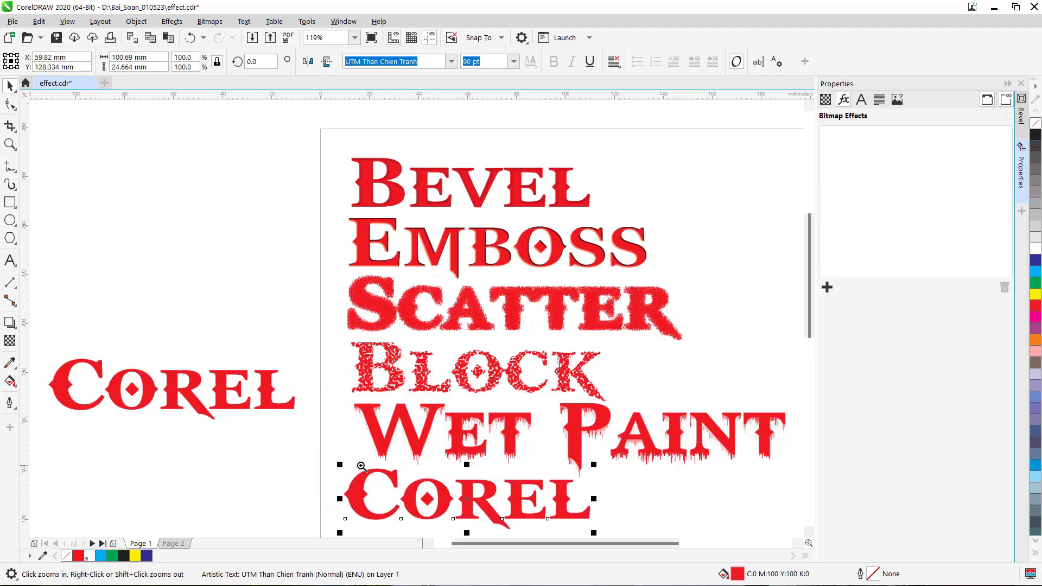
left_click_drag(345, 466, 603, 515)
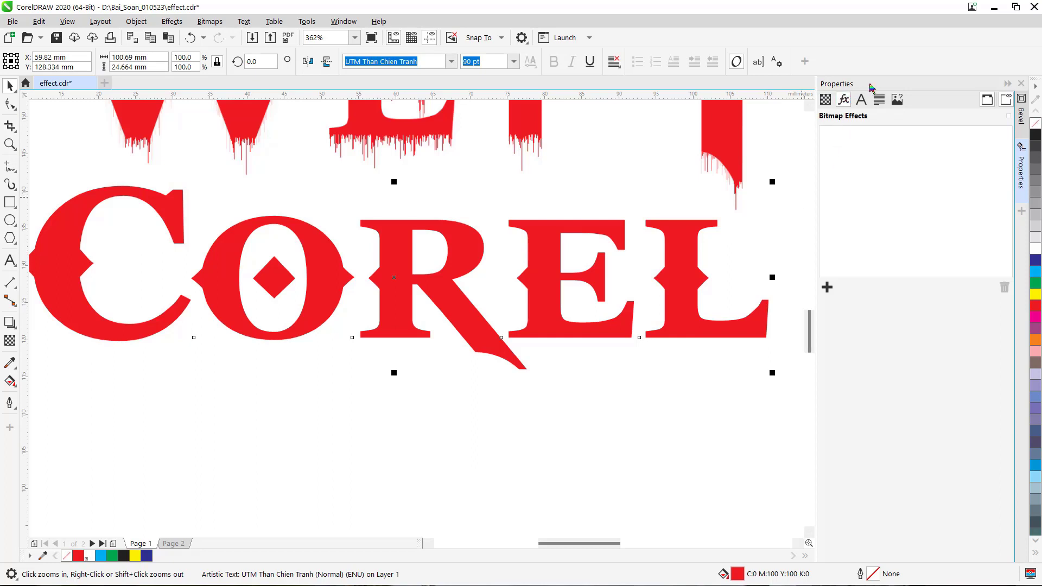
left_click(827, 288)
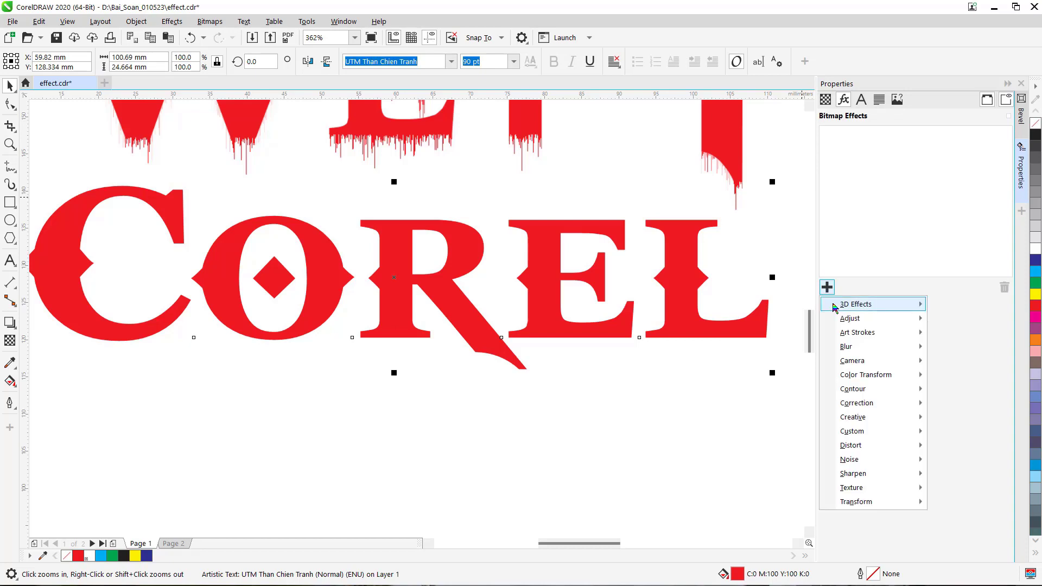
mouse_move(854, 302)
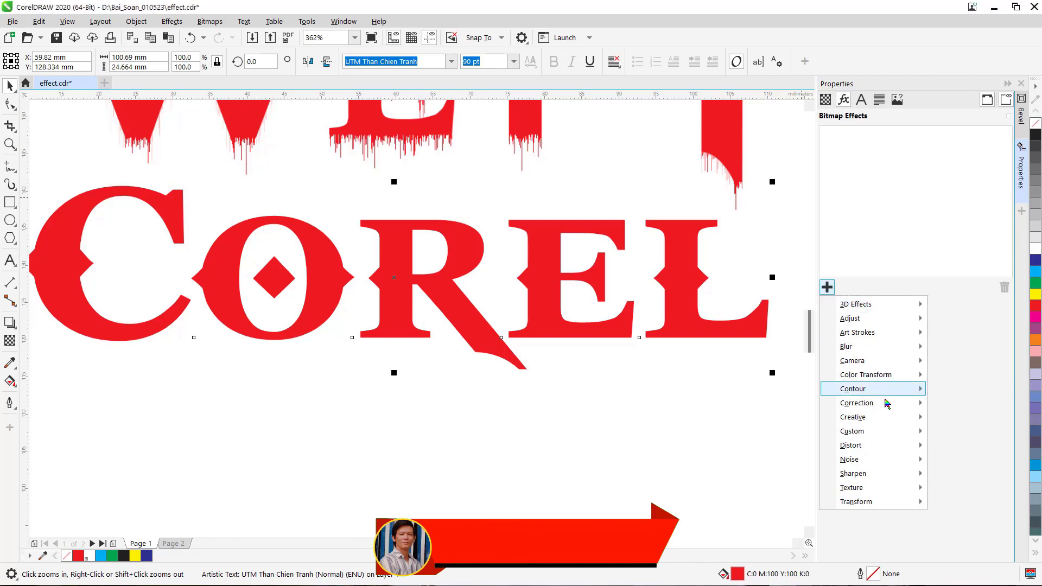
mouse_move(874, 493)
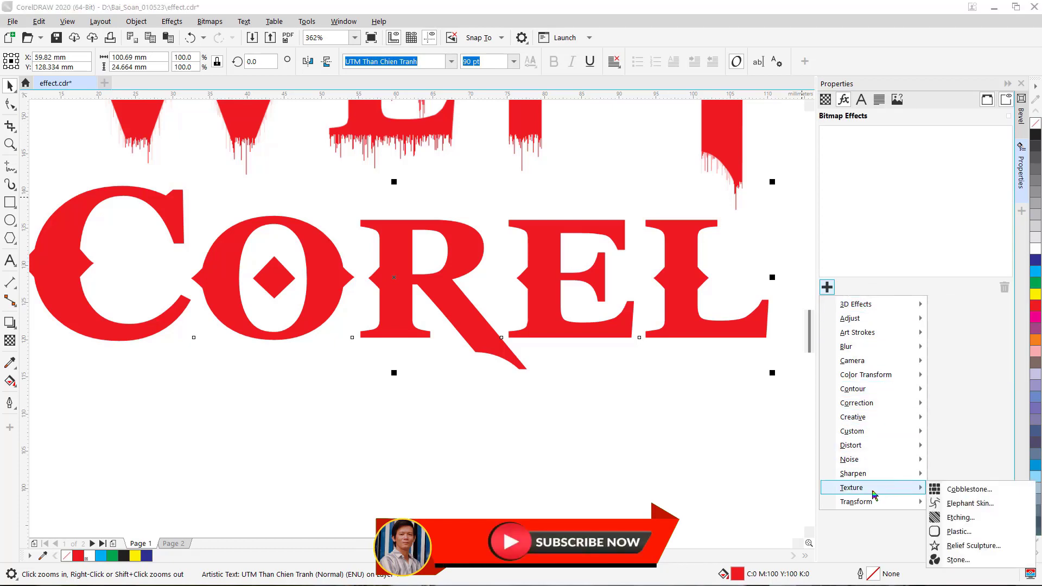
left_click(959, 531)
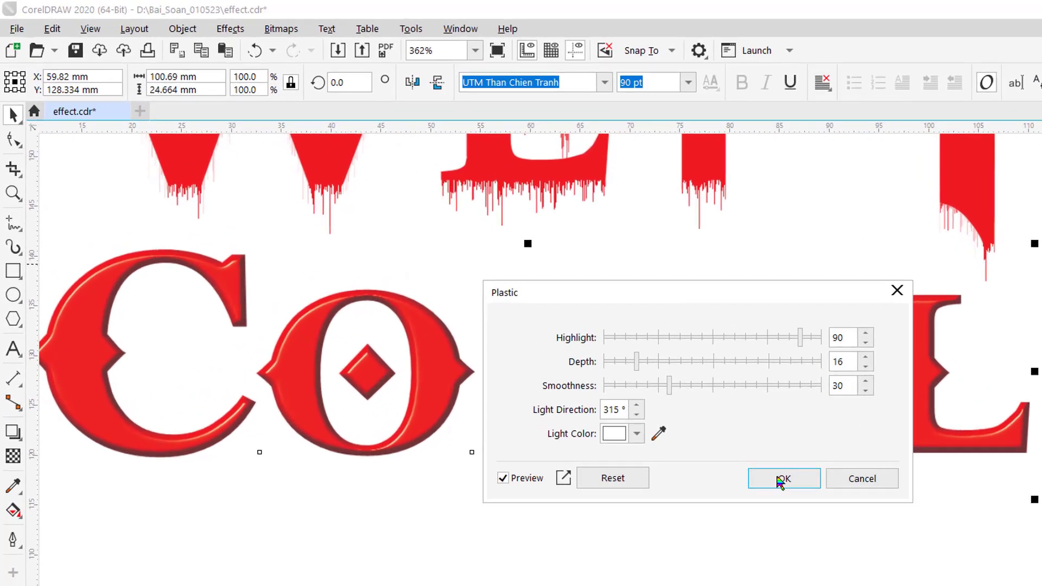
left_click_drag(695, 288, 711, 77)
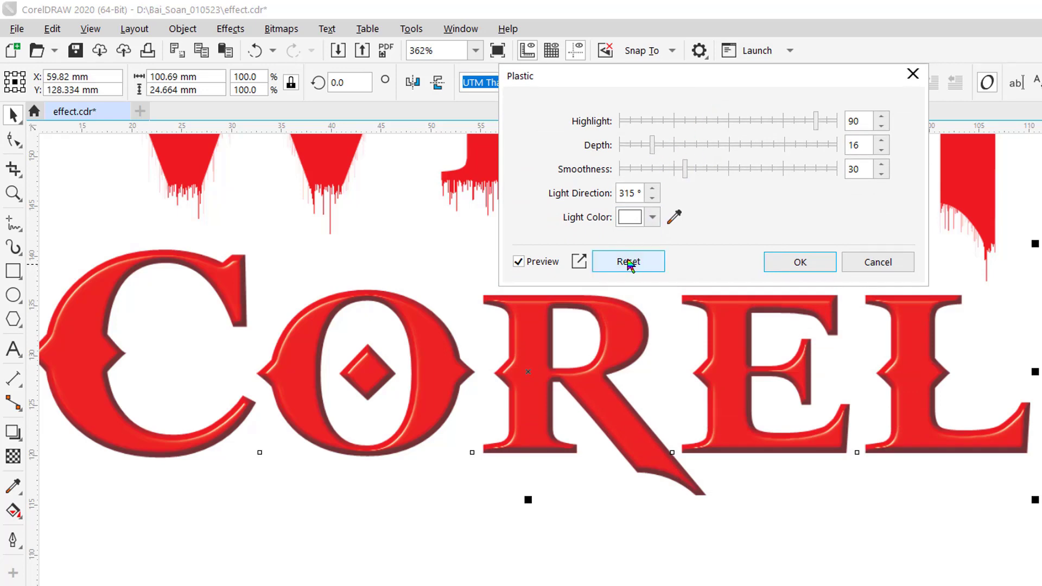
left_click(628, 261)
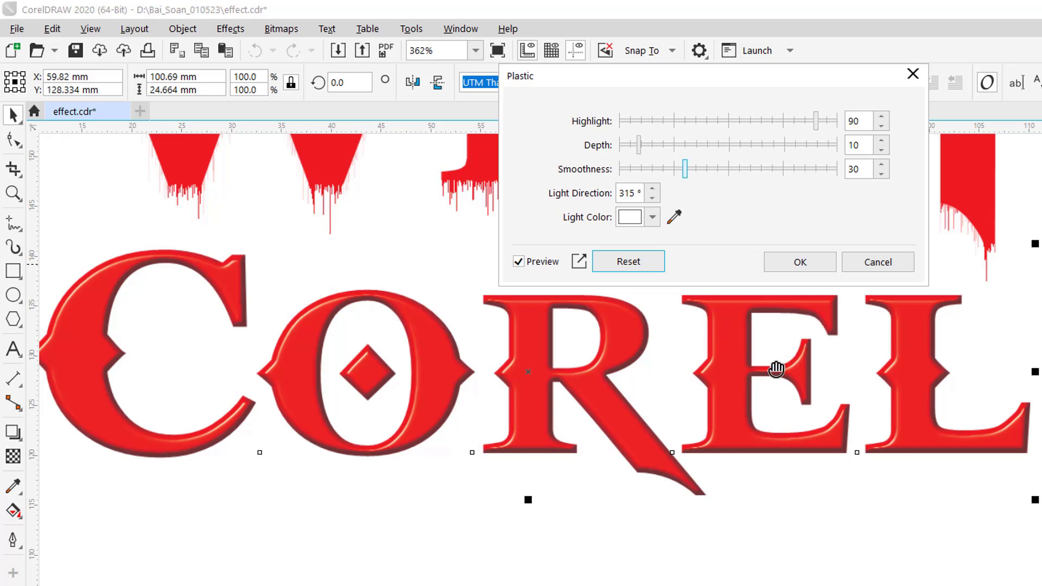
- Set the Plastic effect's highlight to 92 after trying 47, depth to 41, and smoothness to 34 after trying 56
left_click(722, 125)
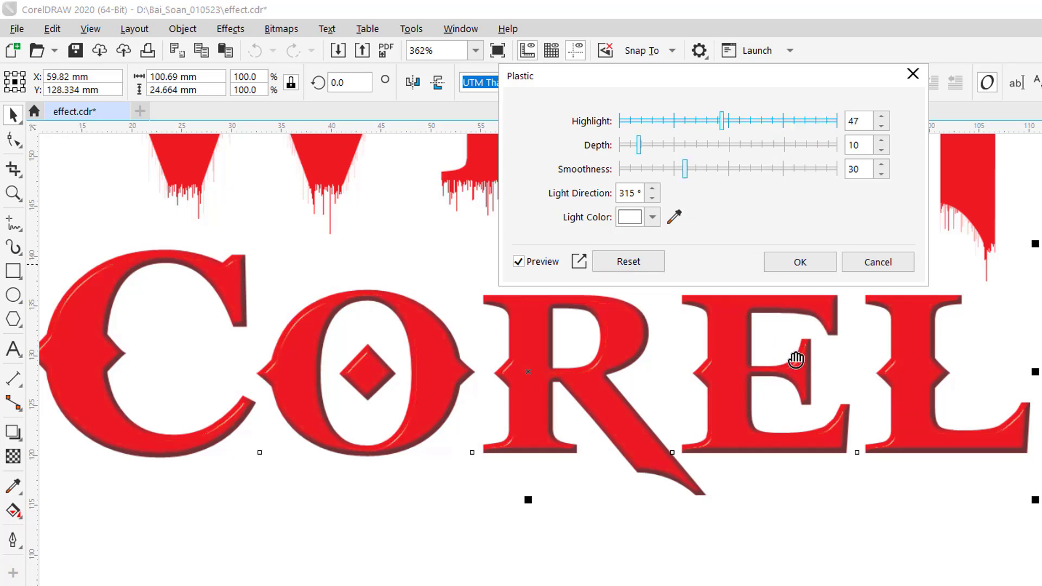
left_click(820, 123)
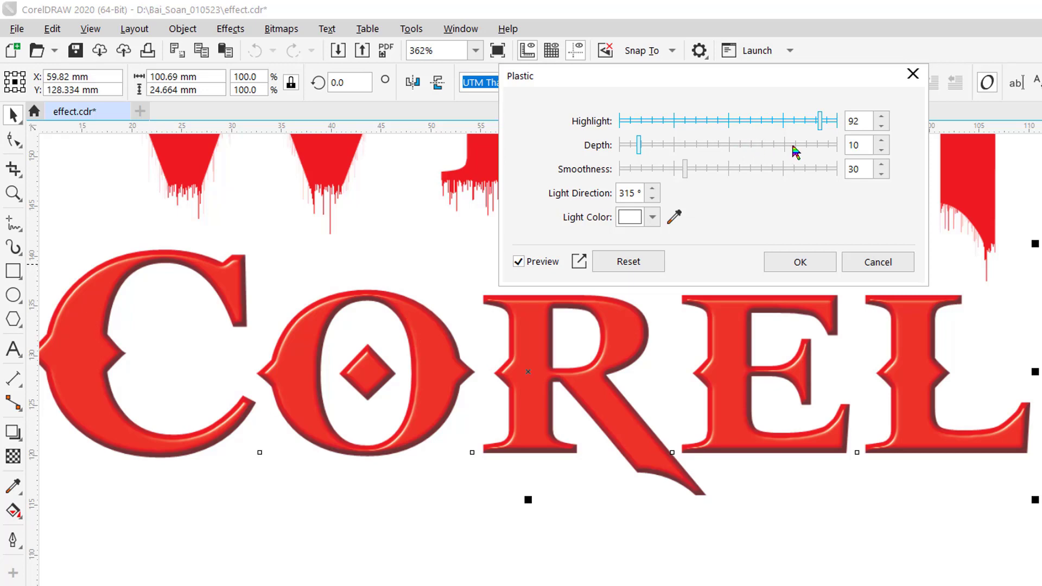
left_click(708, 145)
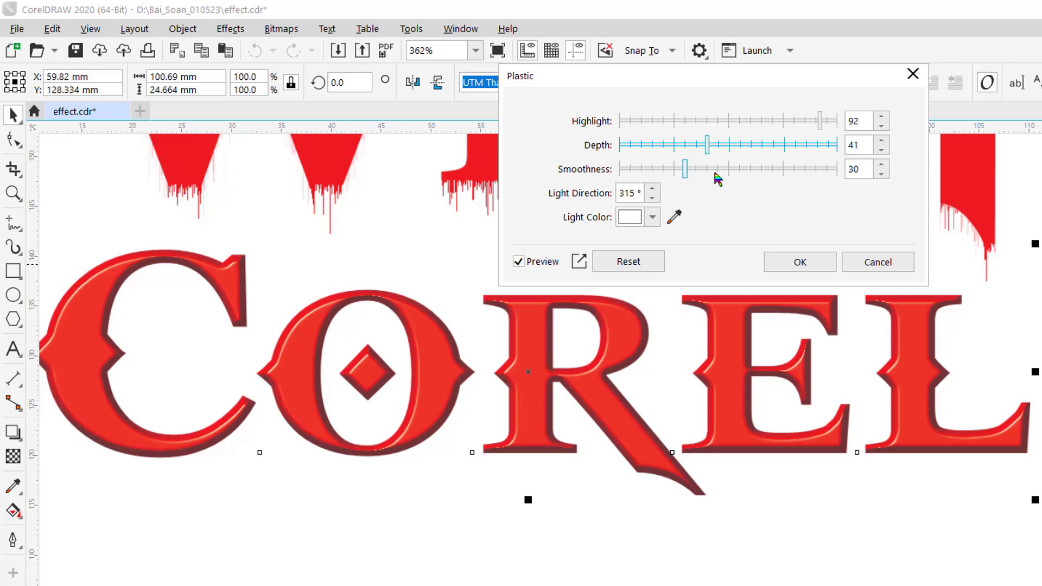
left_click(742, 168)
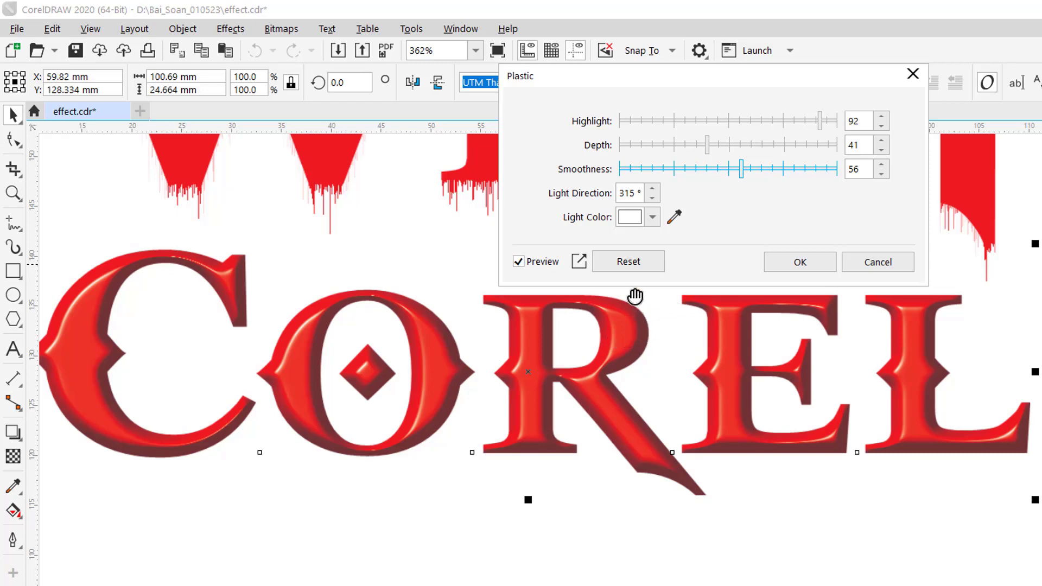
left_click(694, 168)
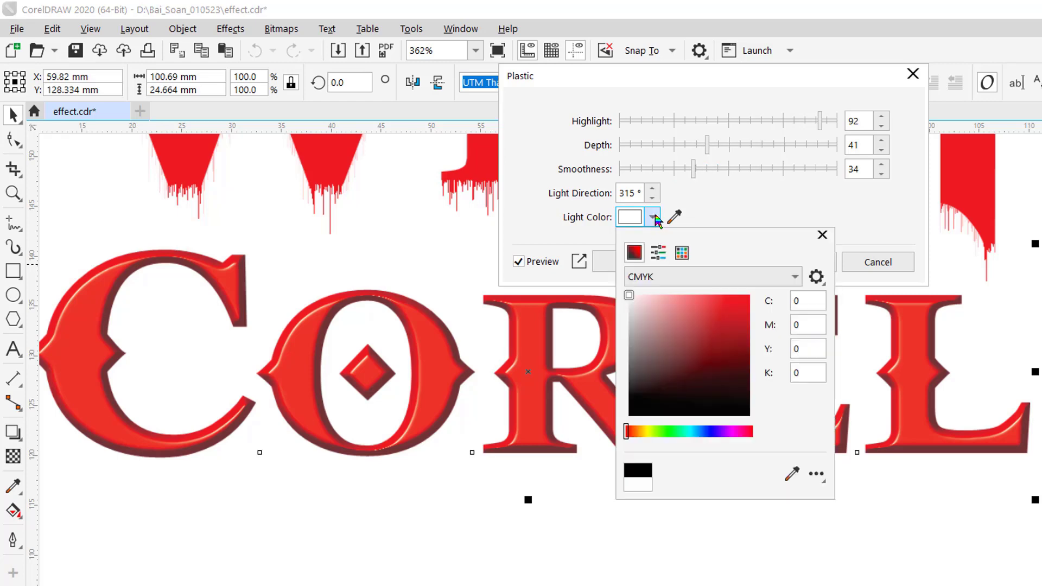
- Browse the PANTONE solid coated palette for the light color, keep it white, and apply the Plastic effect
left_click(682, 253)
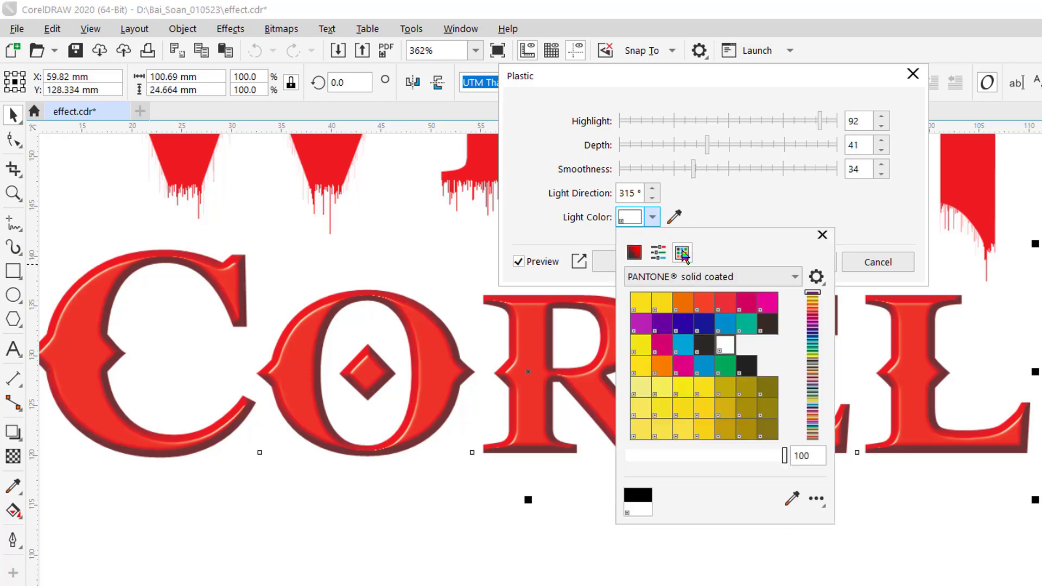
left_click(778, 278)
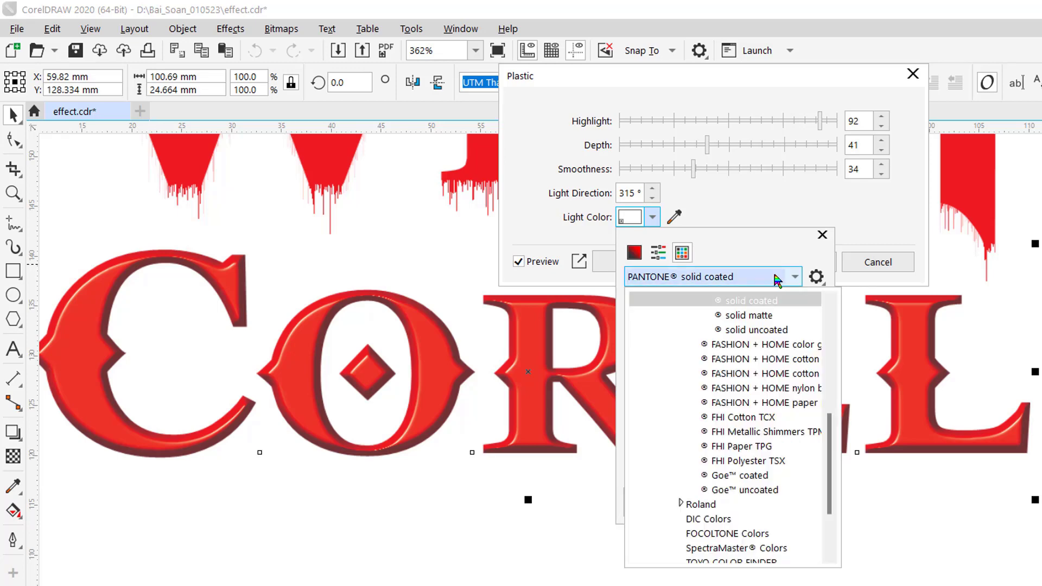
left_click(874, 238)
left_click(822, 234)
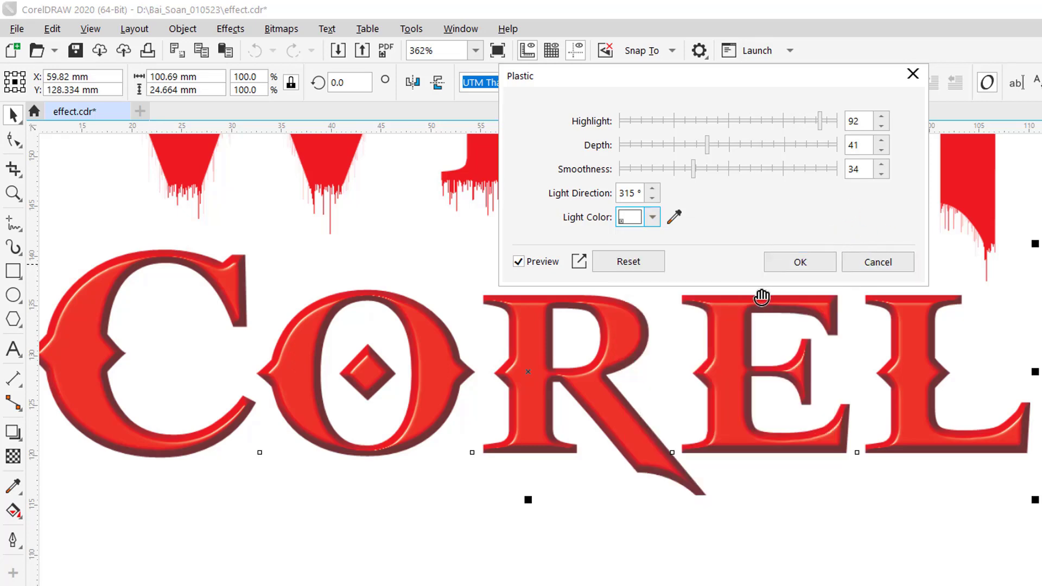
left_click(799, 262)
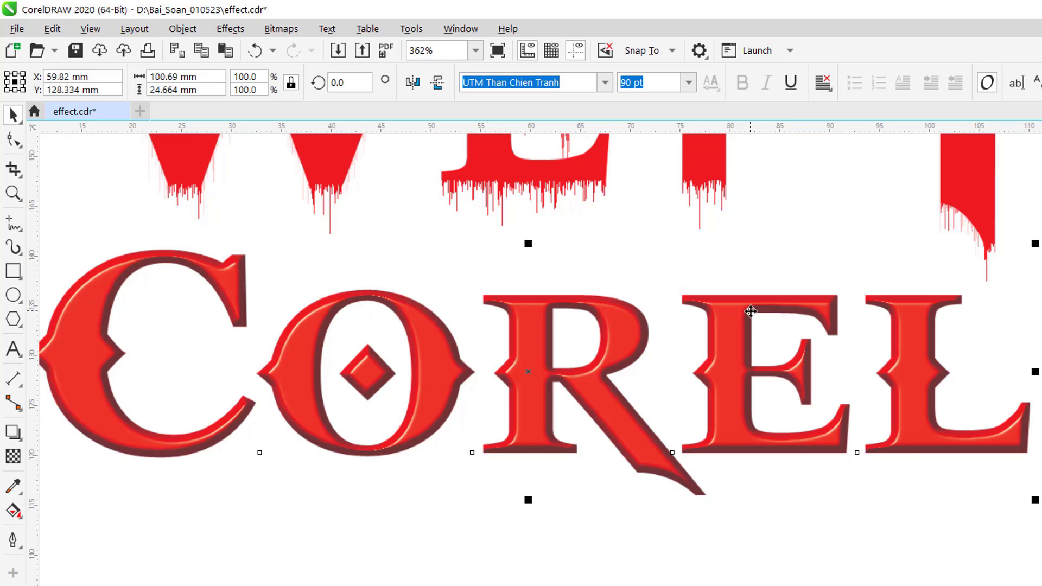
- Replace the wording of the Corel copy that has the Plastic effect with "Plastic"
left_click(701, 409)
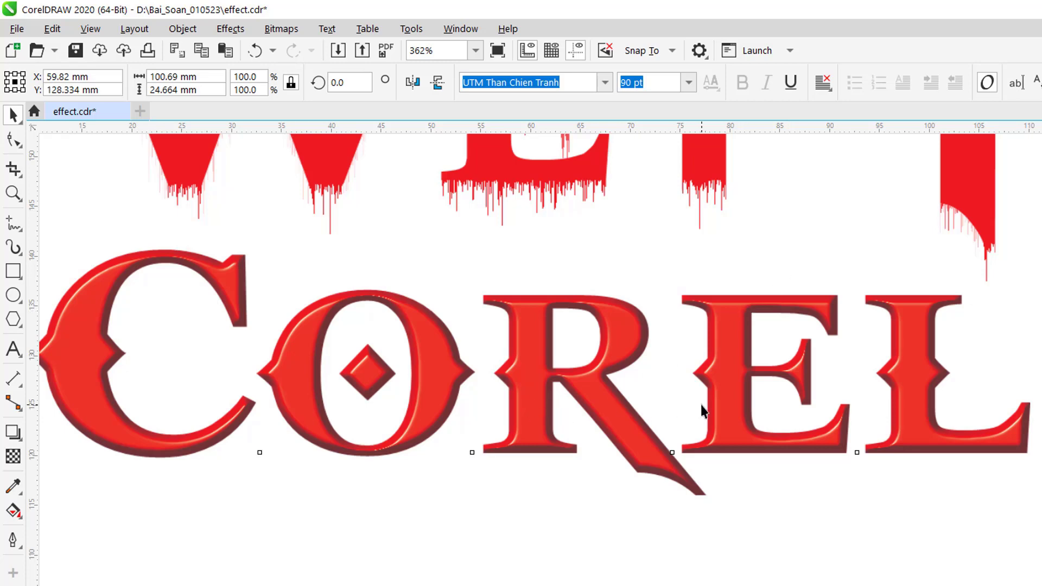
key("F8")
left_click(830, 388)
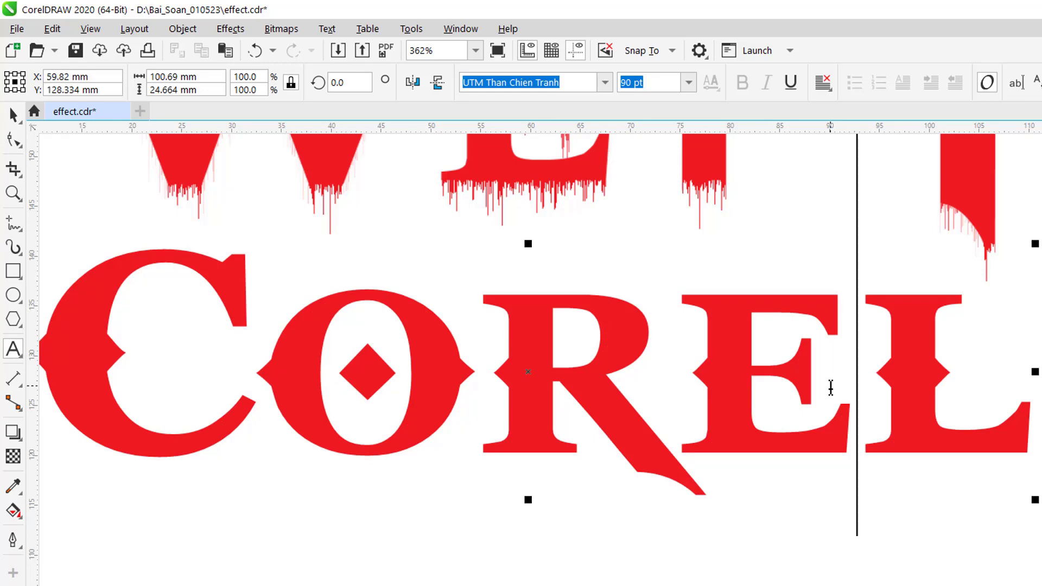
key("Delete")
key("BackSpace")
key("BackSpace")
key("BackSpace")
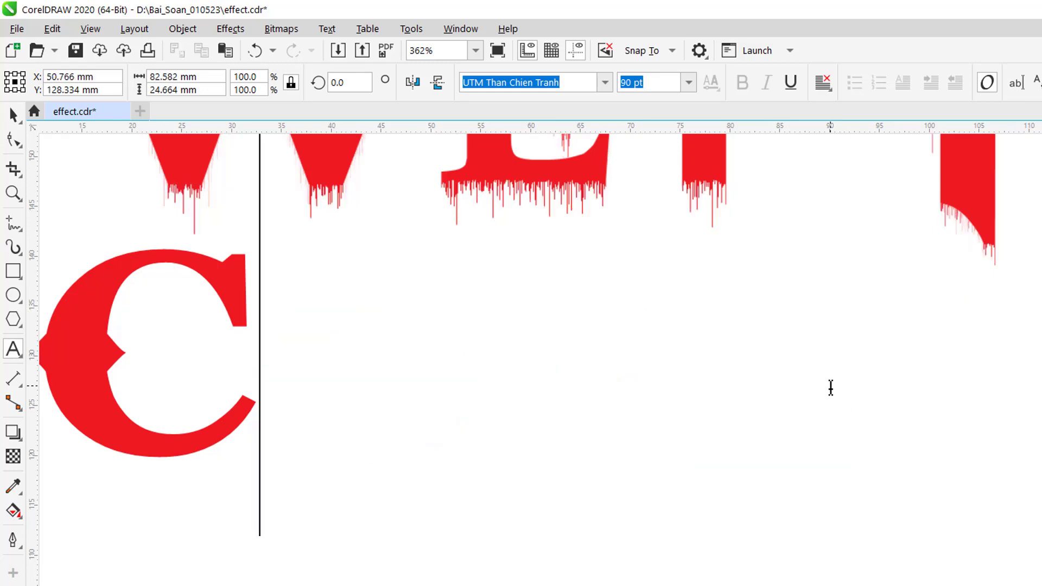
key("BackSpace")
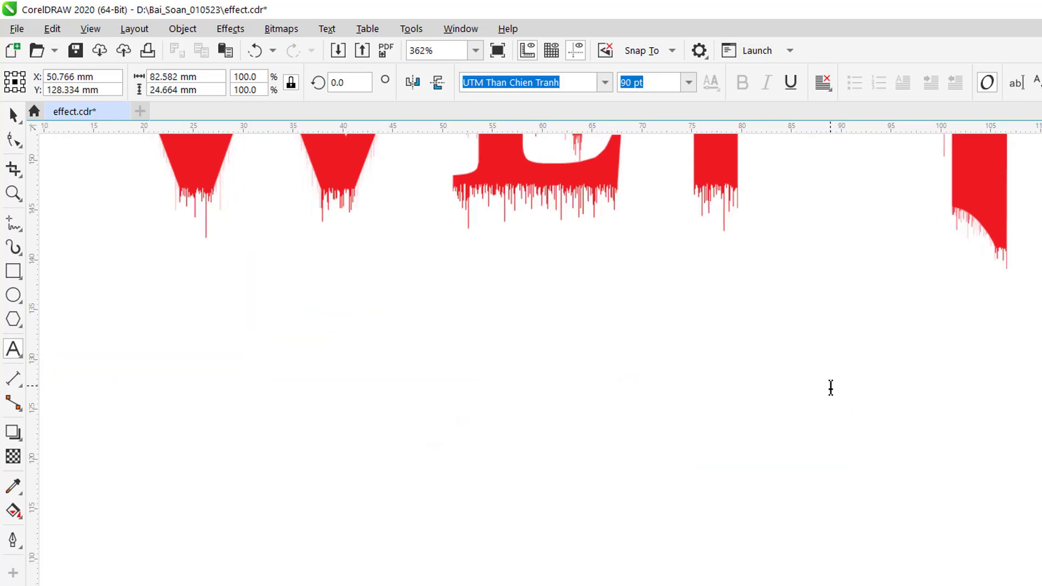
type("PL")
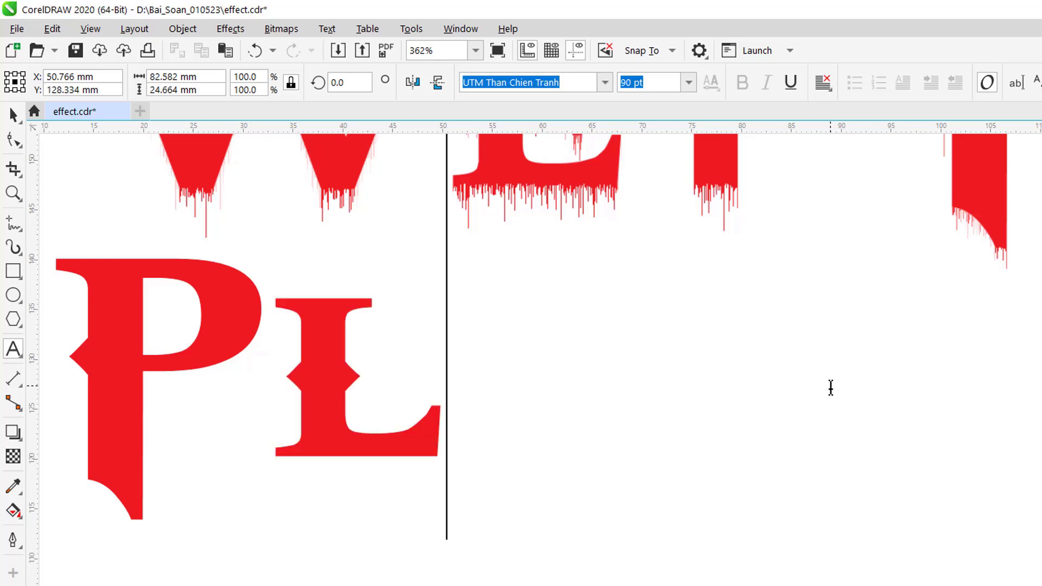
type("ASTIC")
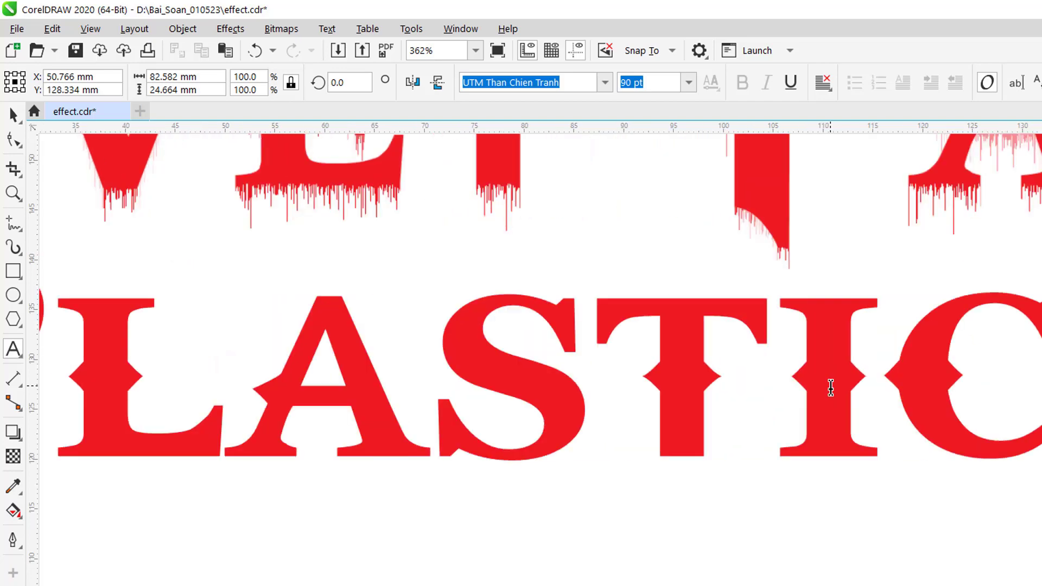
key("ctrl+space")
key("F4")
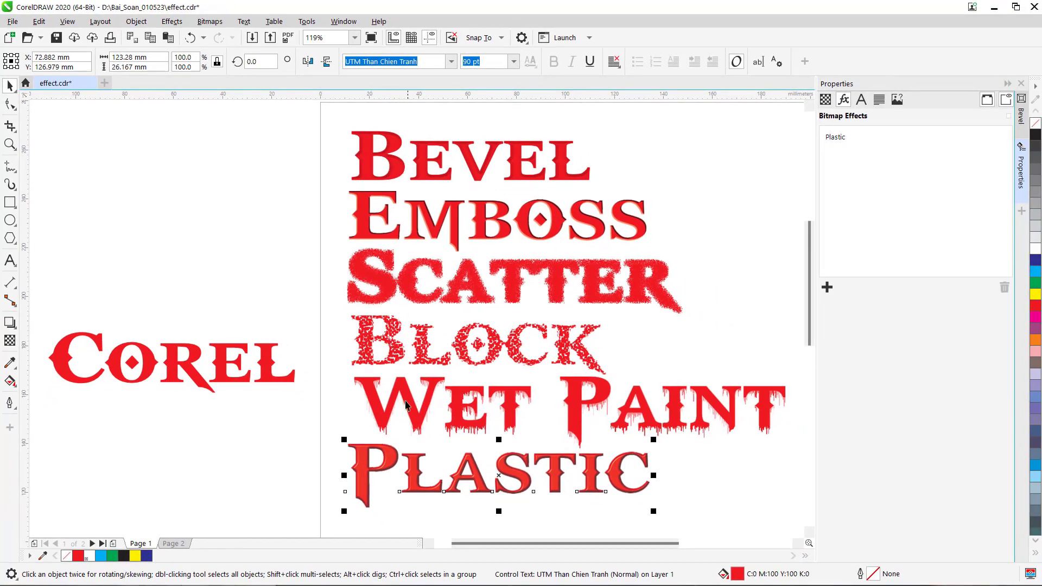
- Place another copy of the plain Corel text on the page directly below the Plastic line
left_click_drag(512, 416, 521, 262)
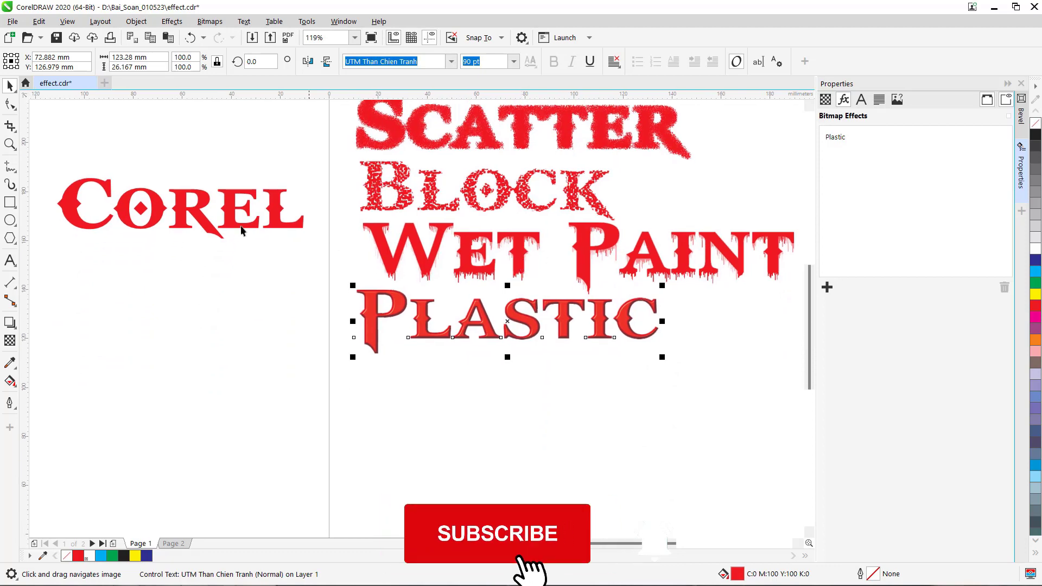
left_click(203, 213)
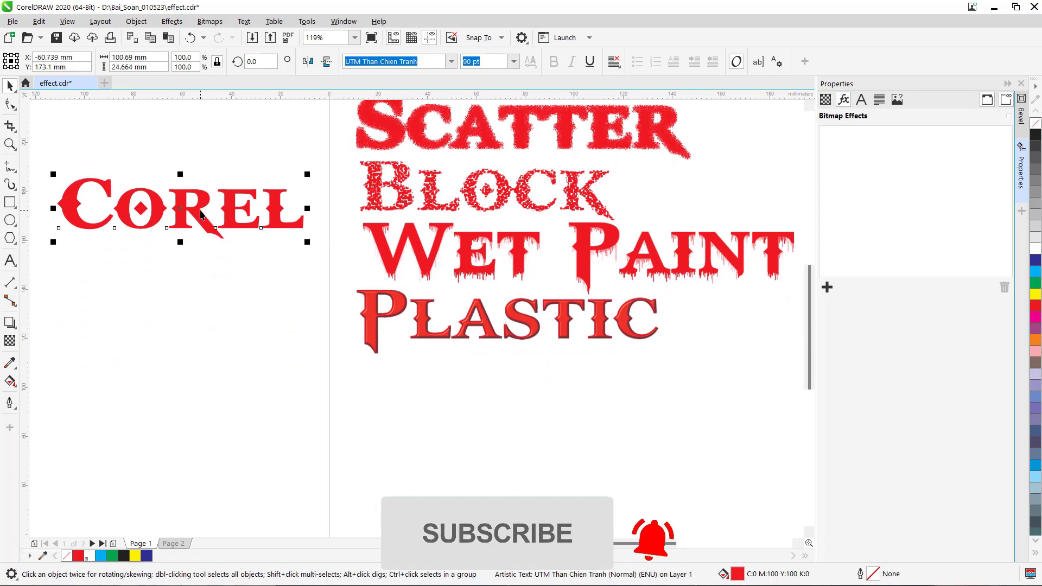
left_click_drag(201, 215, 527, 386)
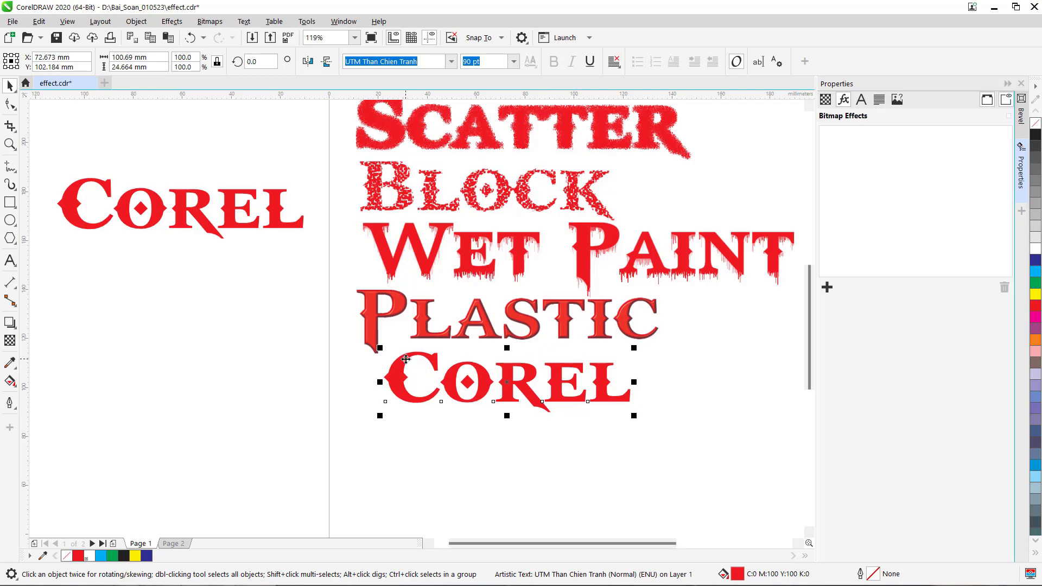
- Add the Relief Sculpture texture effect to the plain Corel copy below the Plastic line and reset its settings to the defaults
key("z")
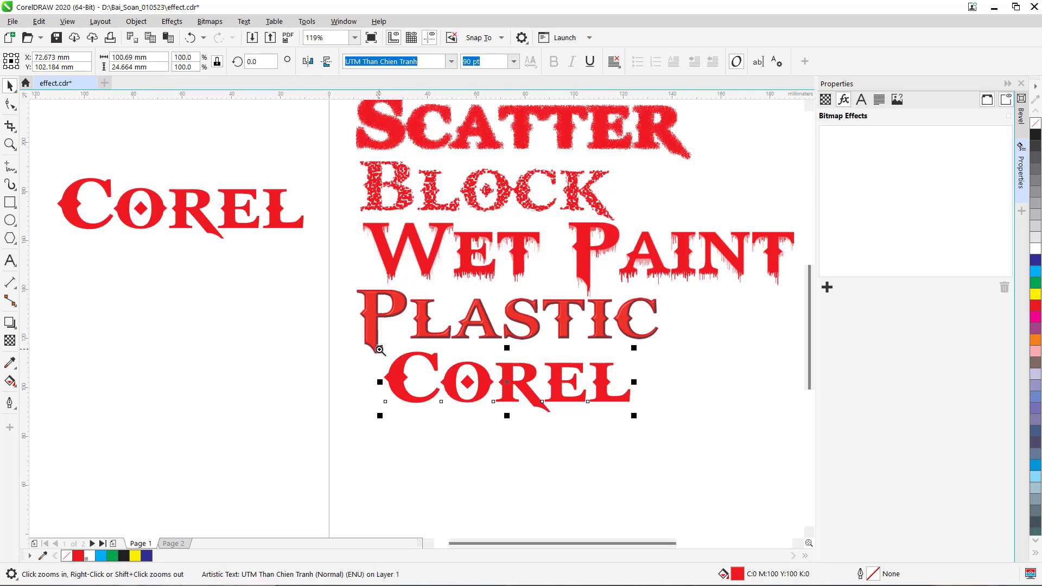
left_click_drag(379, 349, 641, 456)
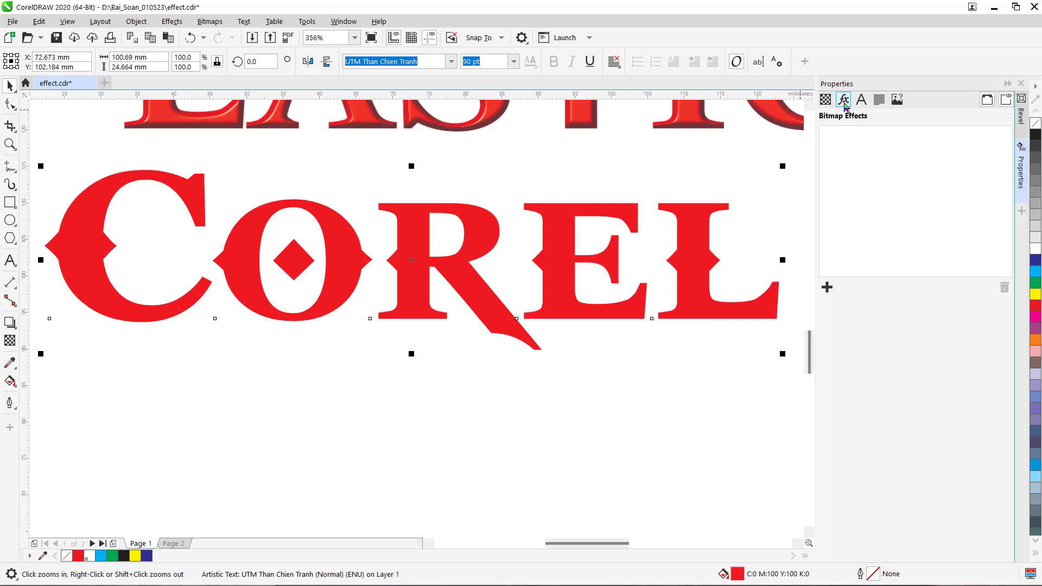
left_click(827, 288)
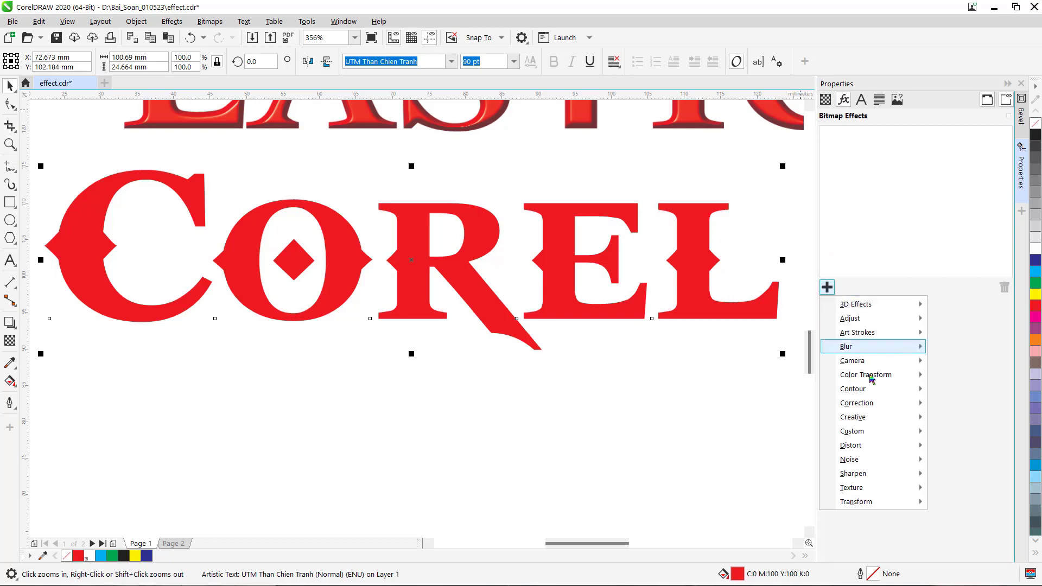
mouse_move(876, 487)
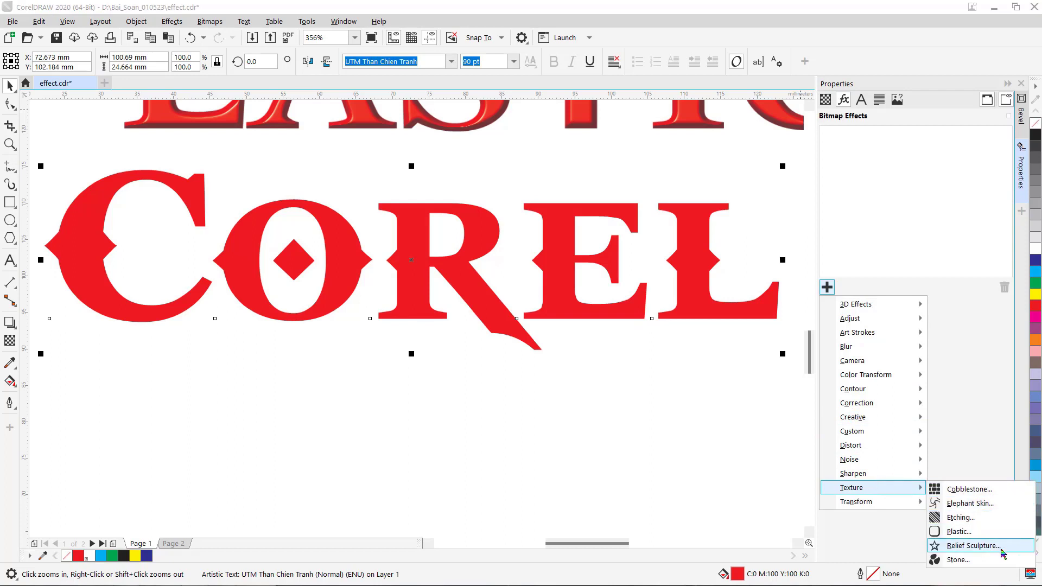
left_click(974, 545)
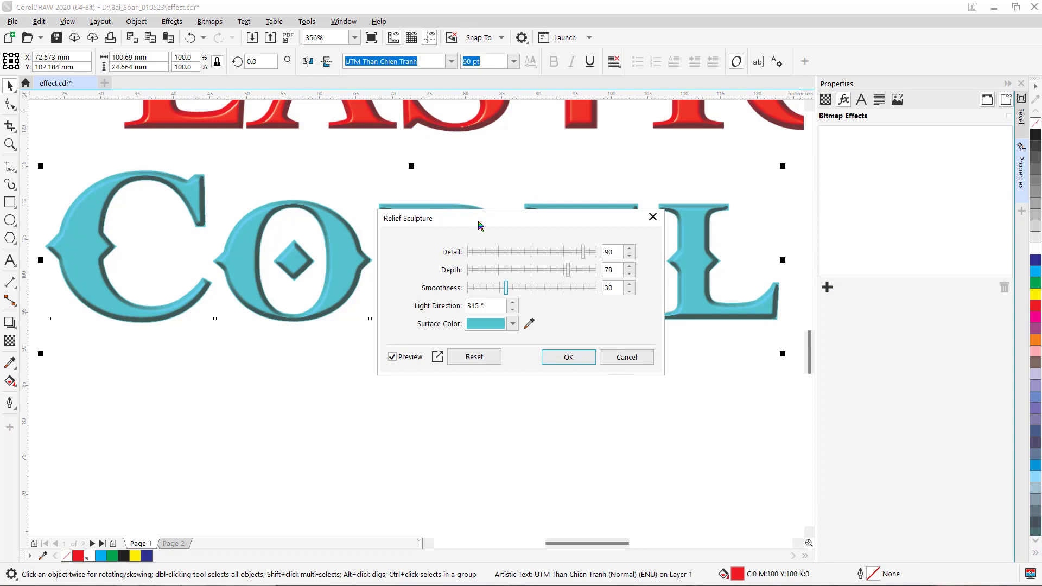
left_click_drag(479, 224, 443, 346)
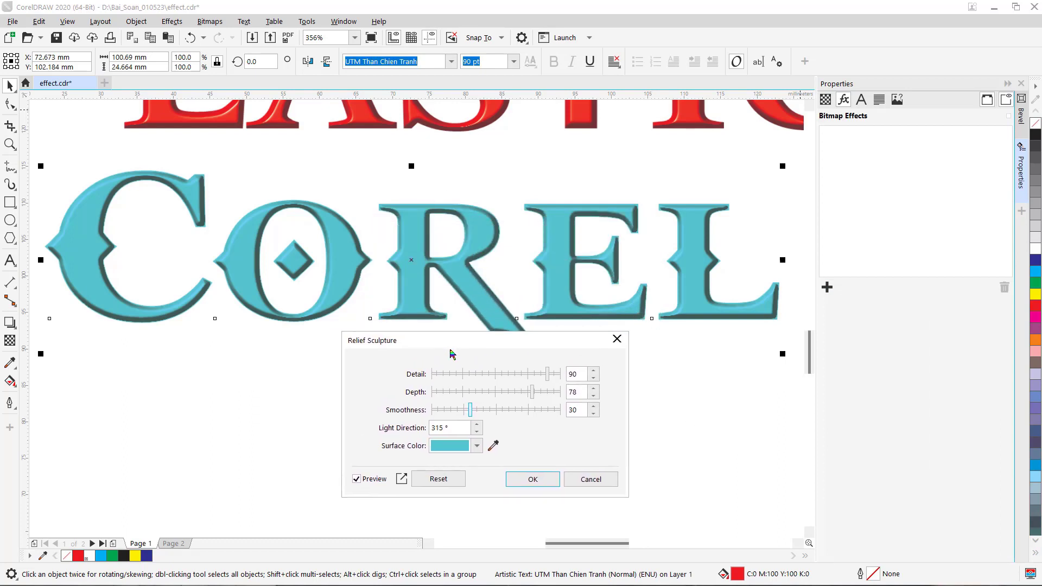
left_click(439, 481)
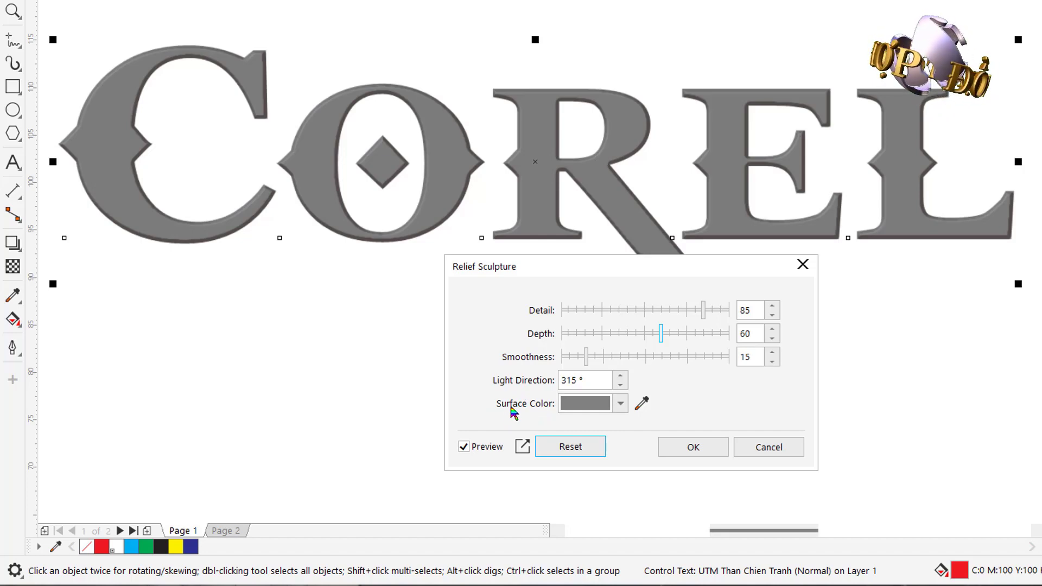
- Set the Relief Sculpture surface color to the turquoise swatch from the CMYK Palette
left_click(620, 405)
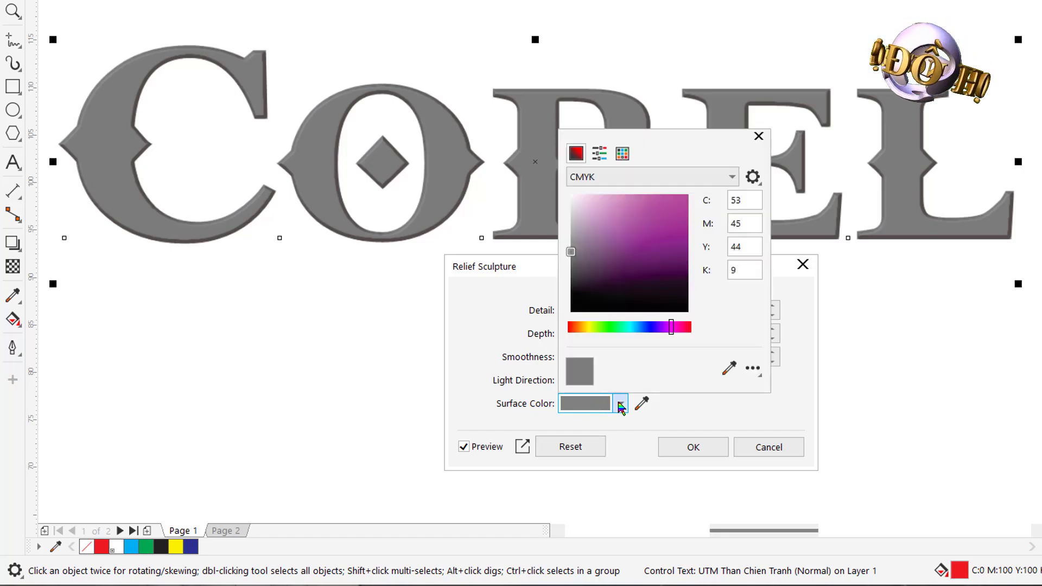
left_click(622, 153)
left_click(711, 177)
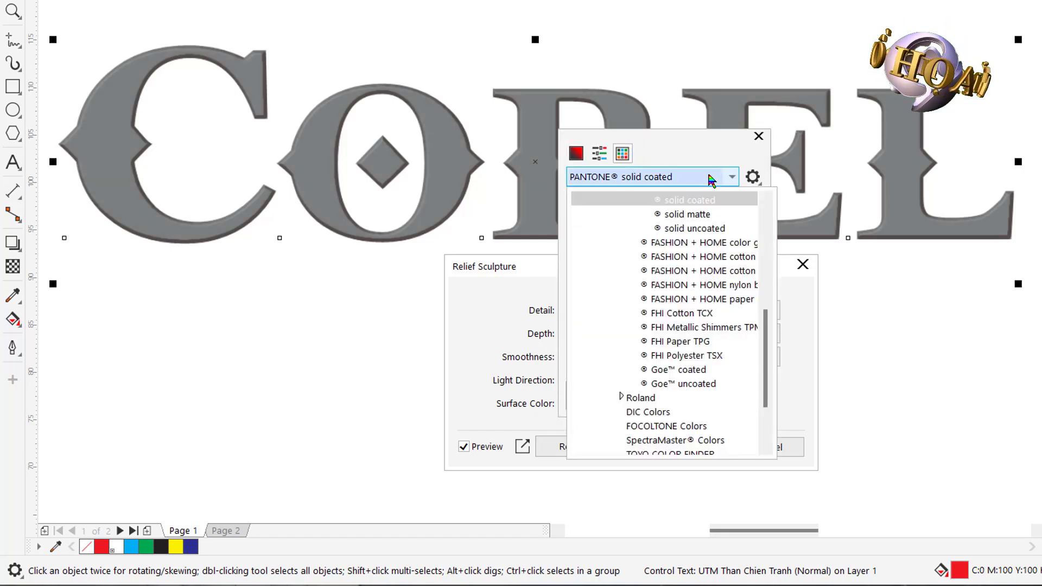
scroll(673, 412, "down", 2)
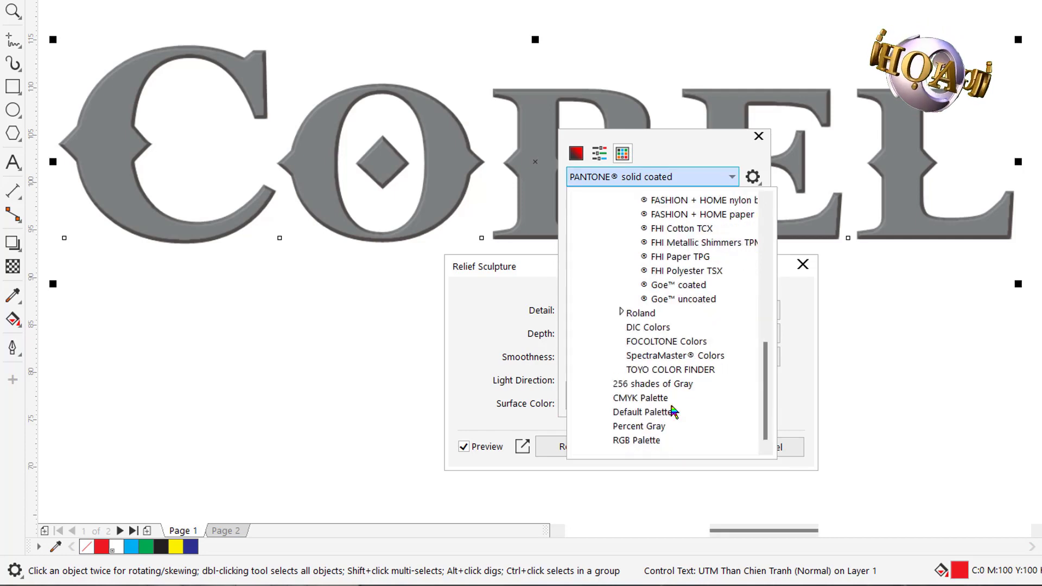
left_click(641, 398)
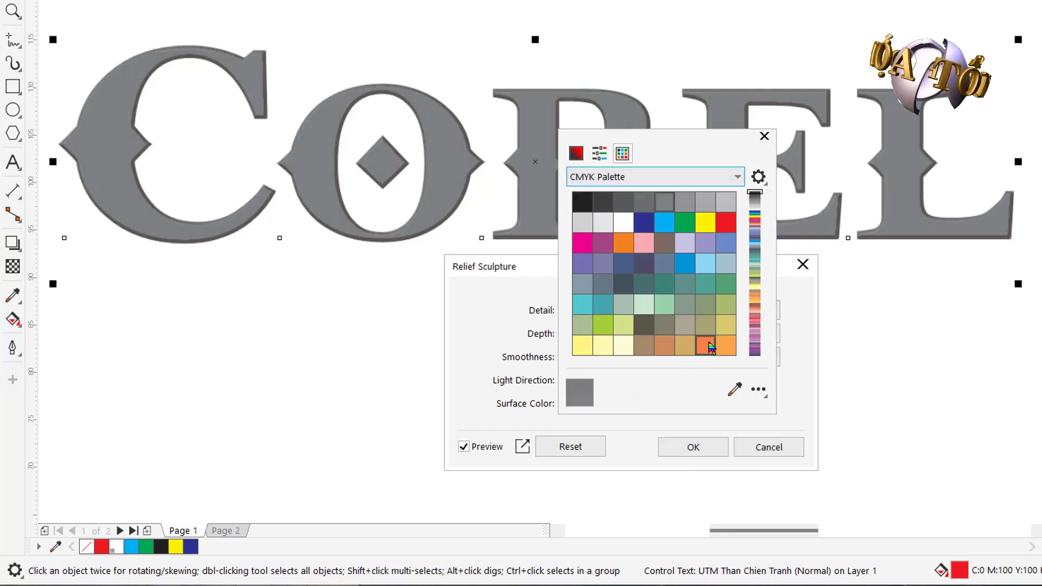
left_click(582, 304)
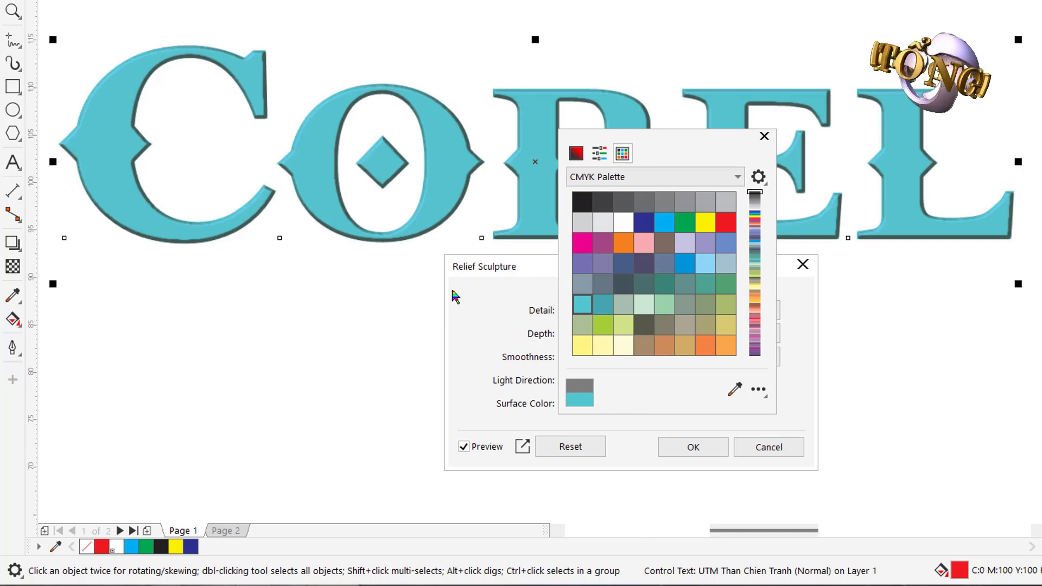
left_click(472, 294)
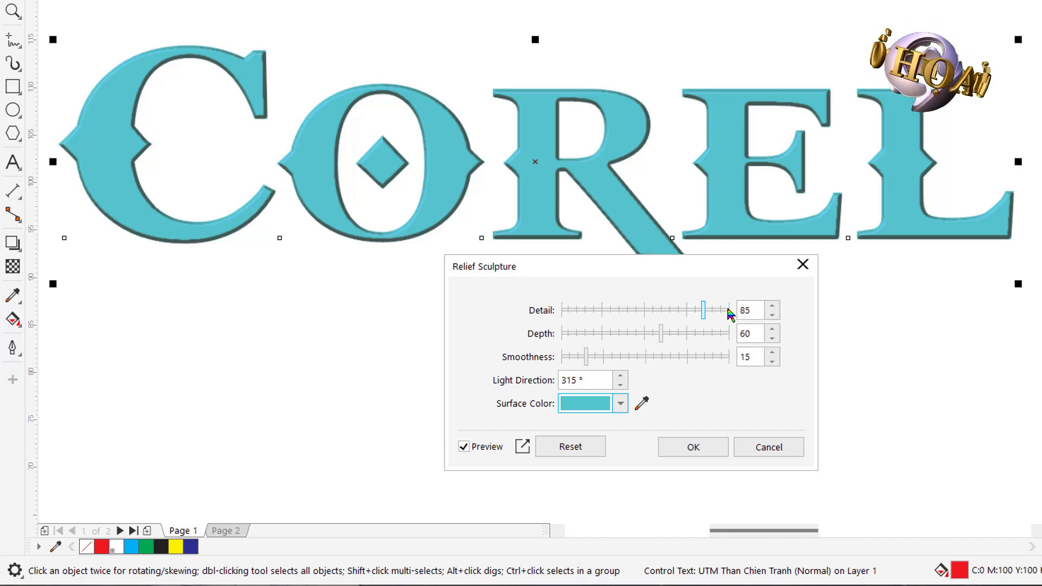
- Set the Relief Sculpture detail to 91 after trying 49 and 86, and the depth to 68 after trying 44 and 20
left_click(643, 310)
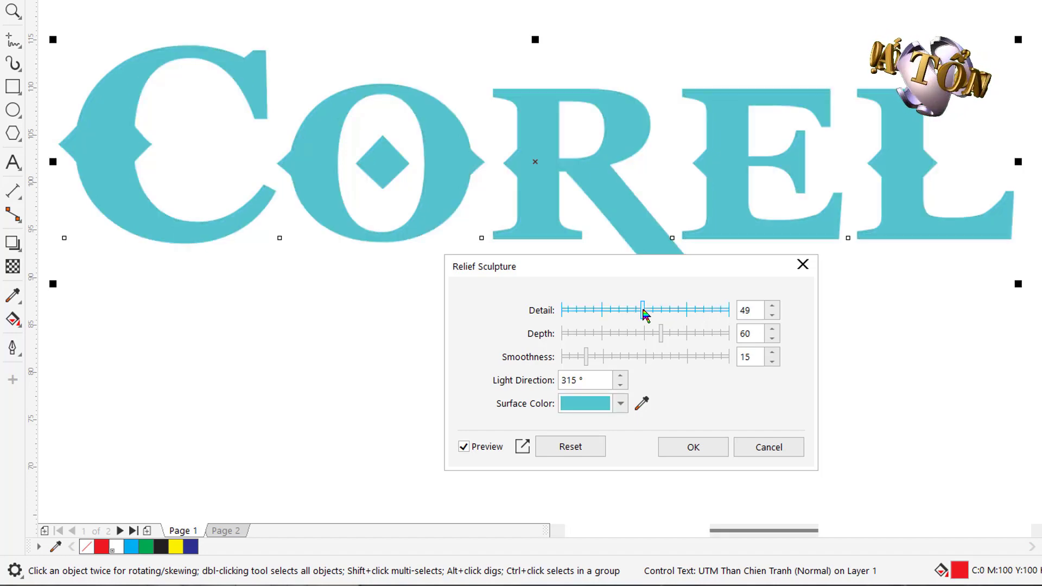
left_click(706, 310)
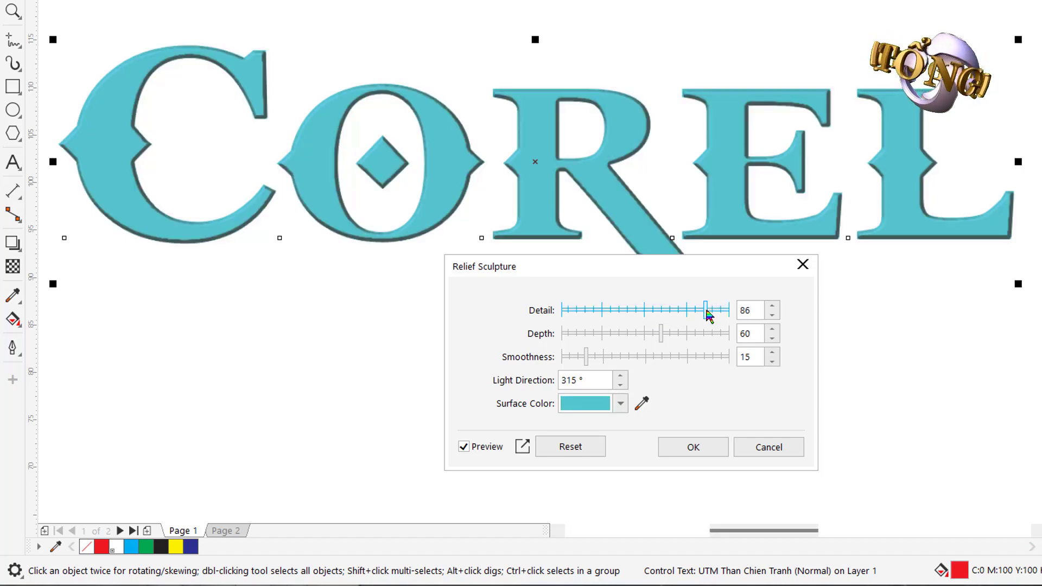
left_click(714, 310)
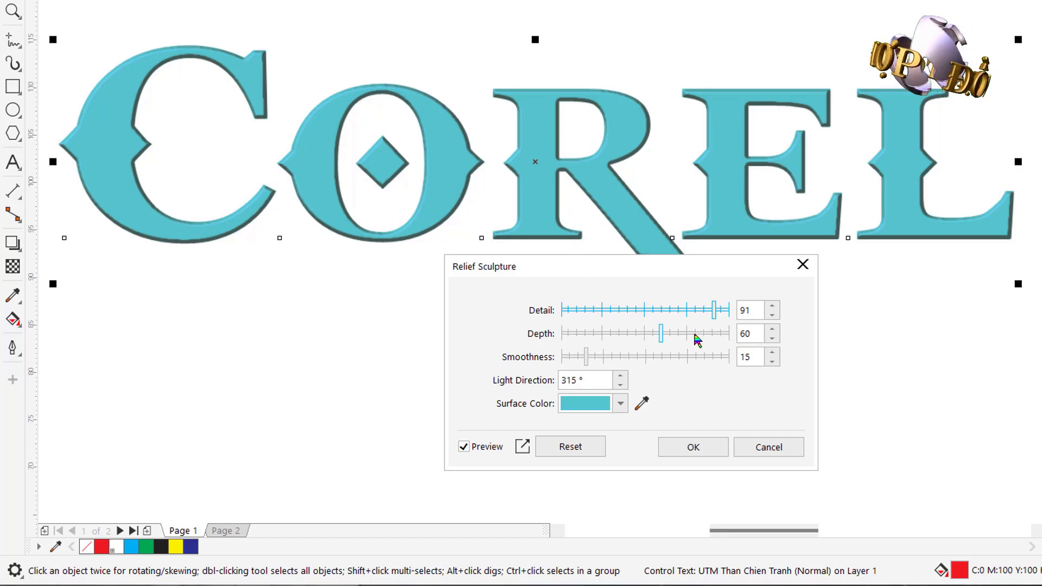
left_click(634, 334)
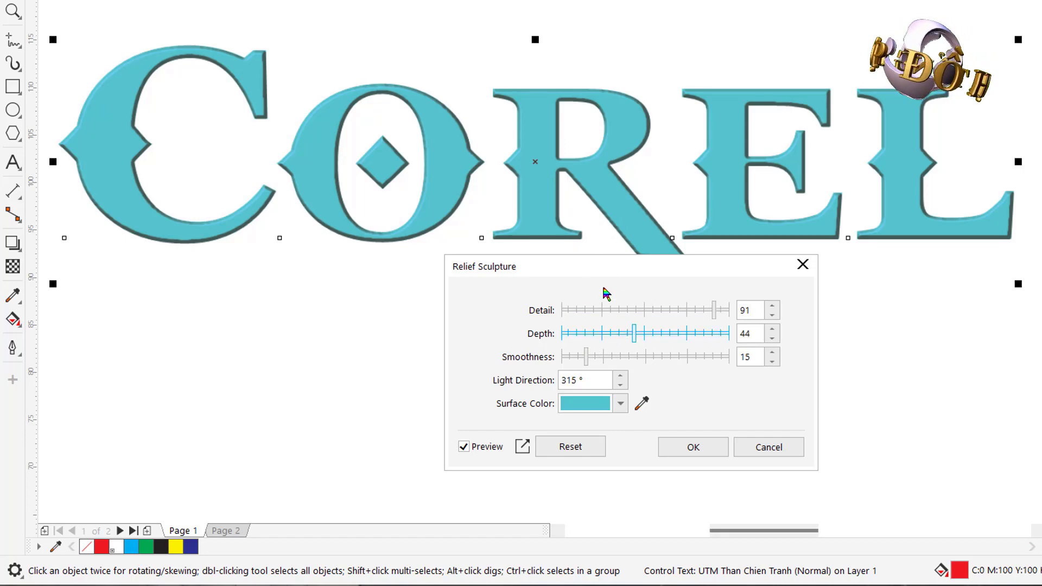
left_click(597, 333)
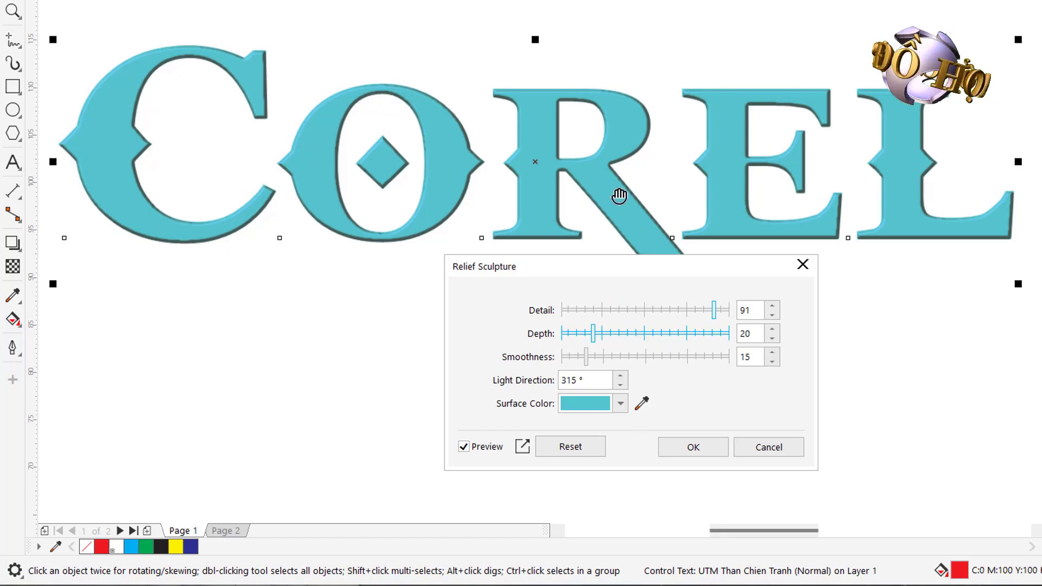
left_click(676, 333)
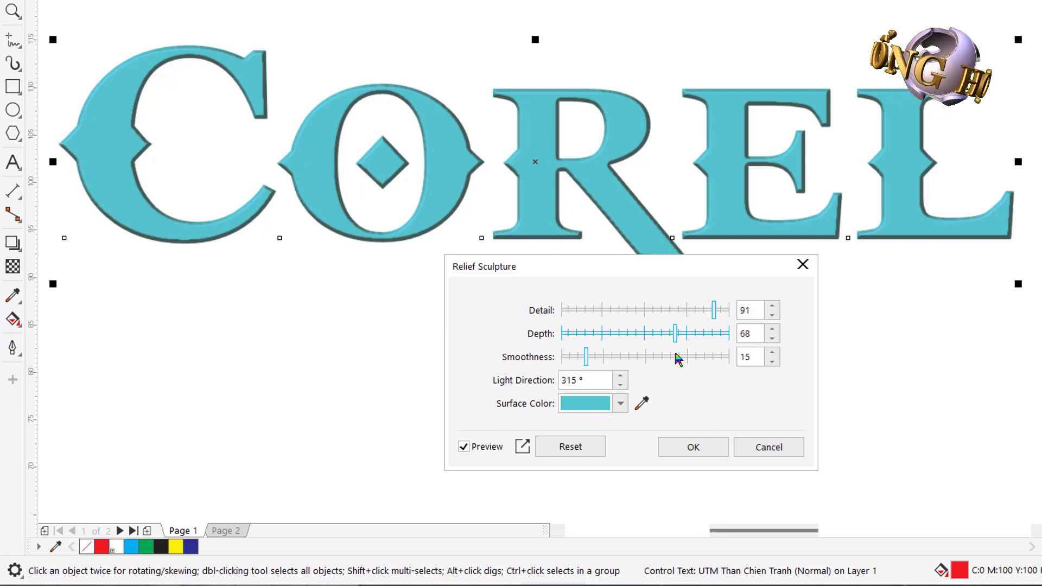
- Set the Relief Sculpture smoothness to 29 after trying 40, 62 and 36, and apply the effect
left_click(630, 357)
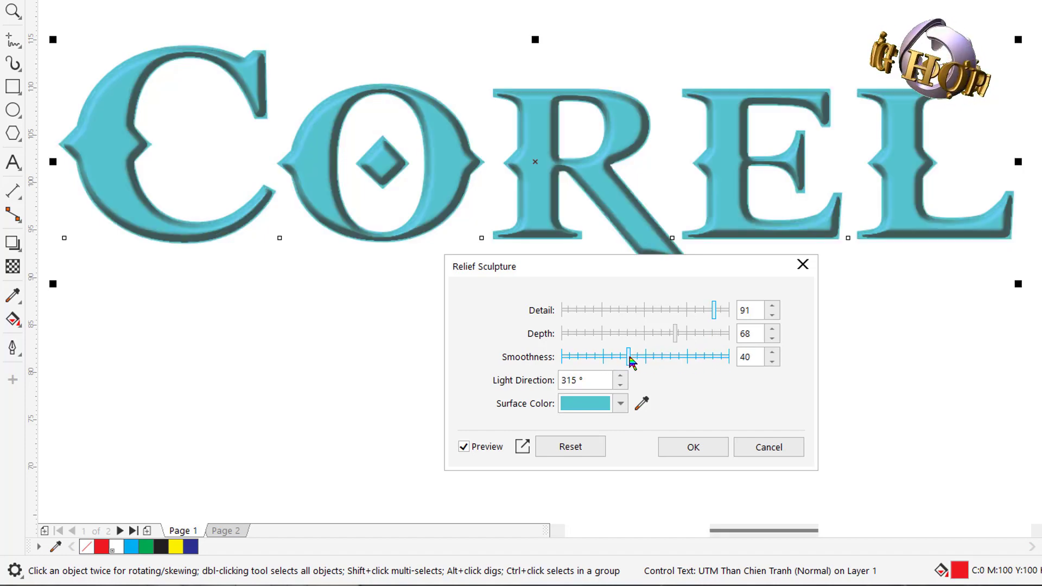
left_click(667, 359)
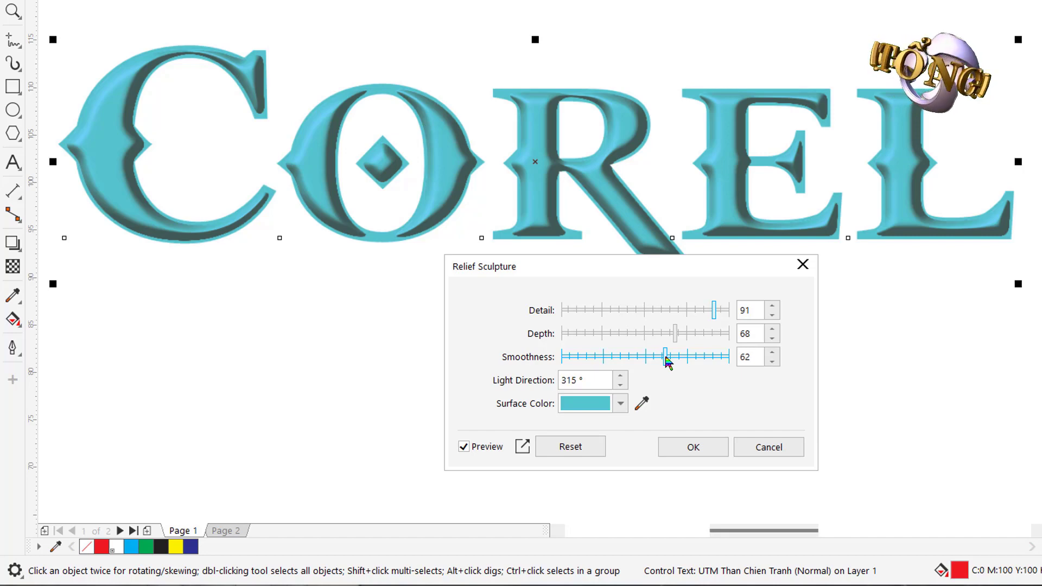
left_click(622, 358)
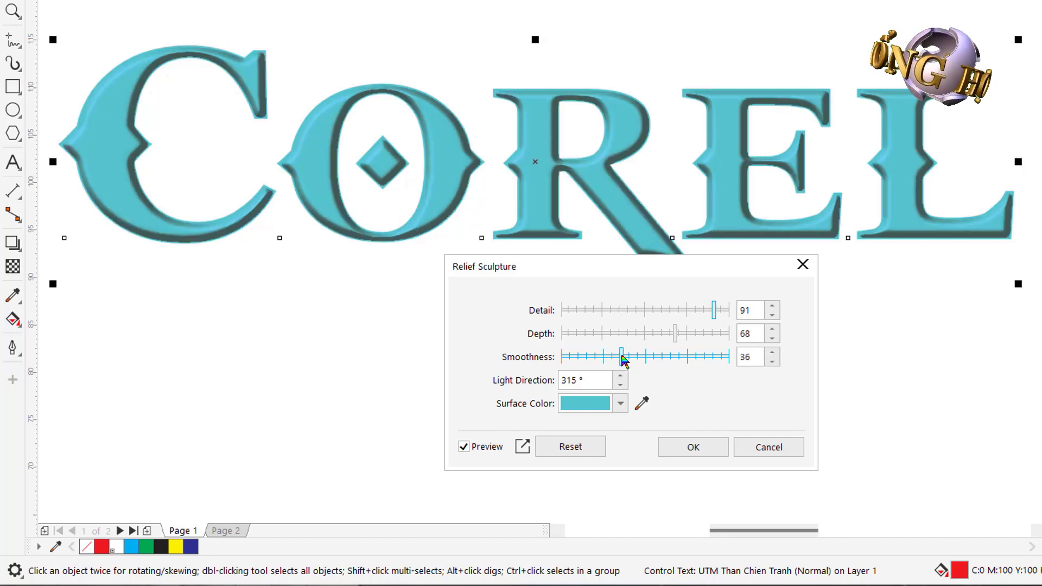
left_click(611, 358)
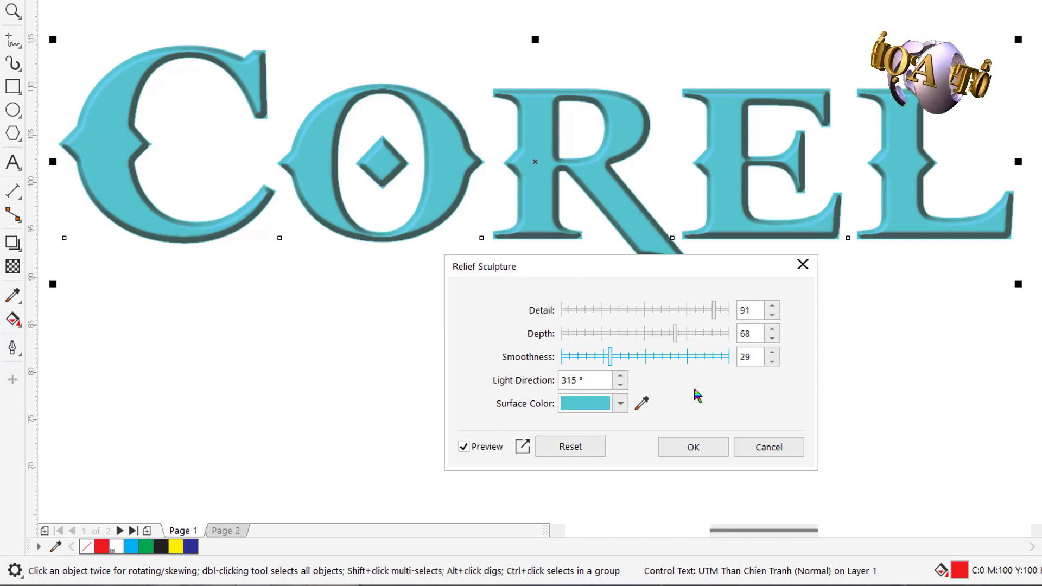
left_click(693, 451)
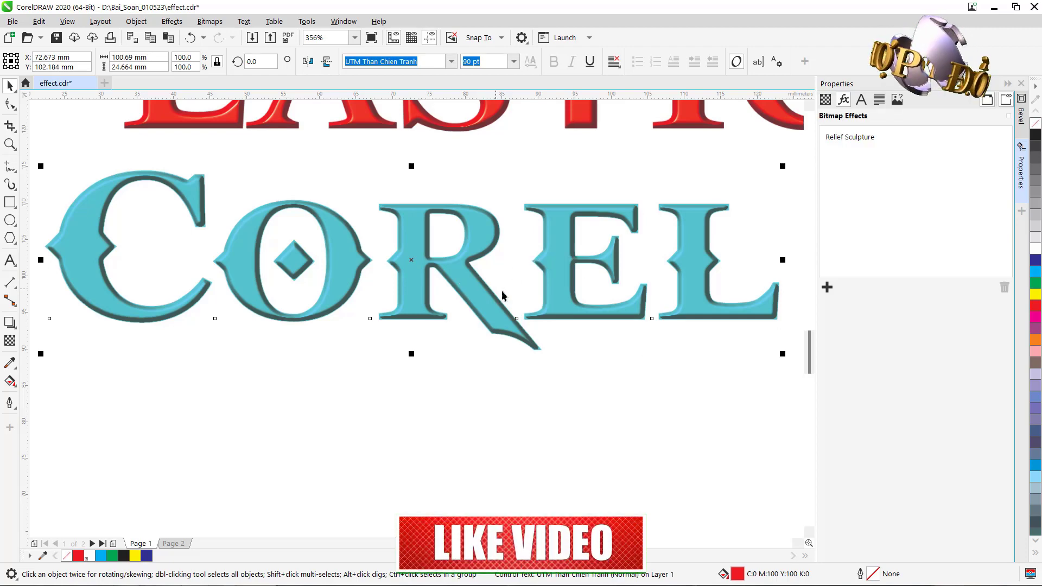
- Replace the wording of the turquoise Corel copy that has the Relief Sculpture effect with "Relief Sculpture"
key("F8")
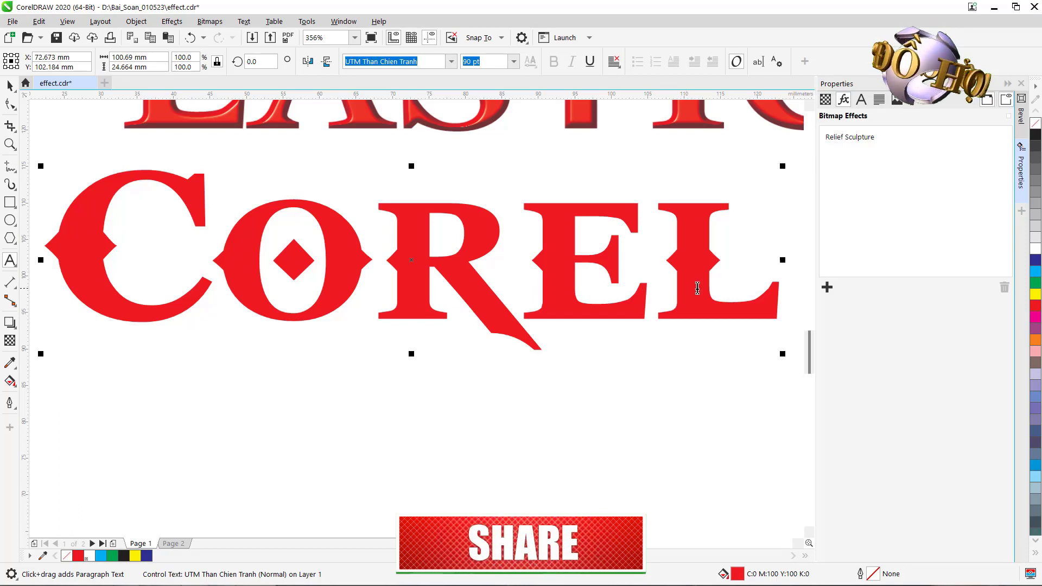
key("BackSpace")
key("BackSpace")
key("BackSpace")
key("BackSpace")
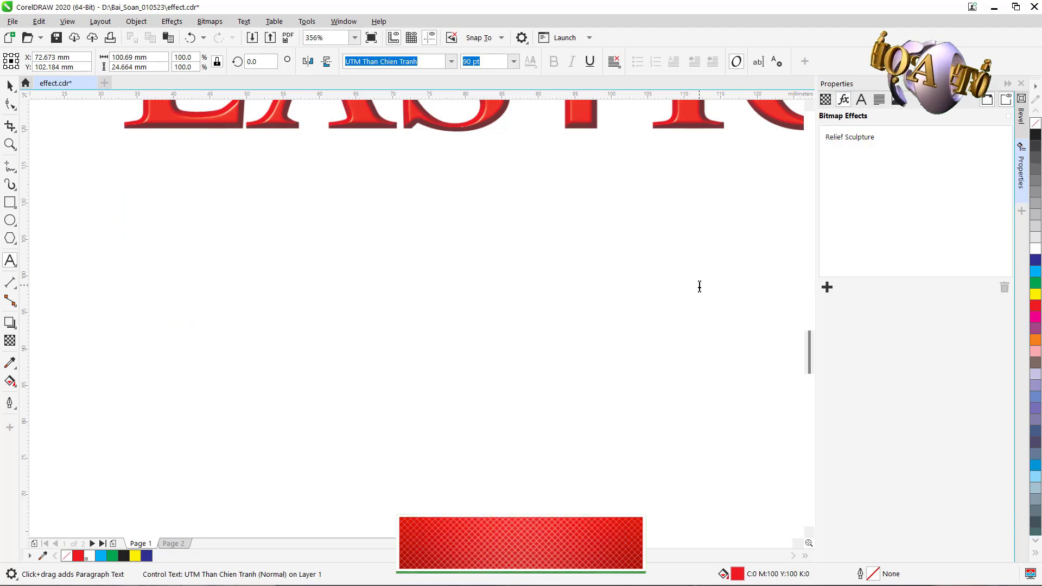
type("REL")
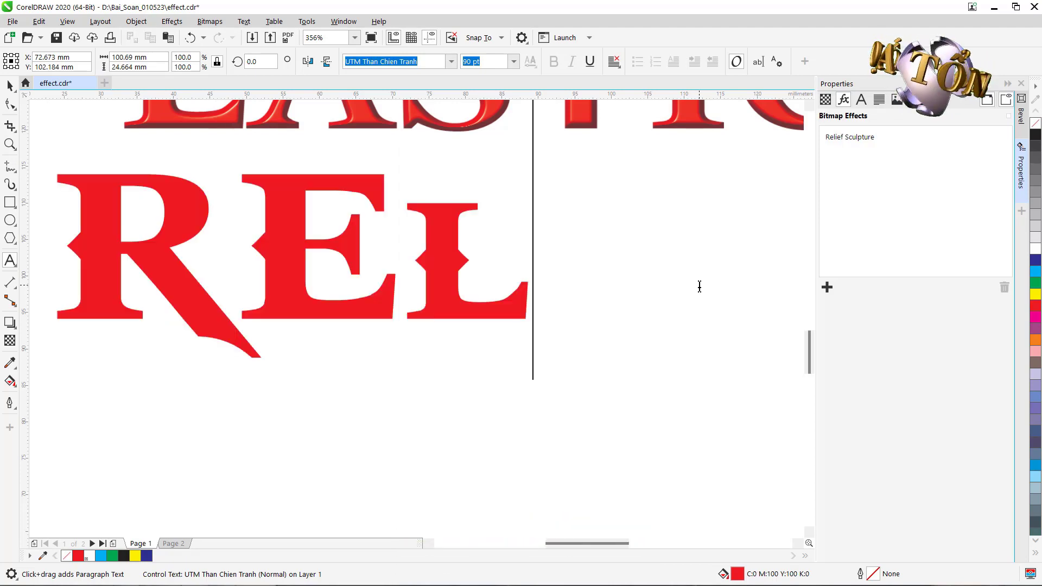
type("IEF")
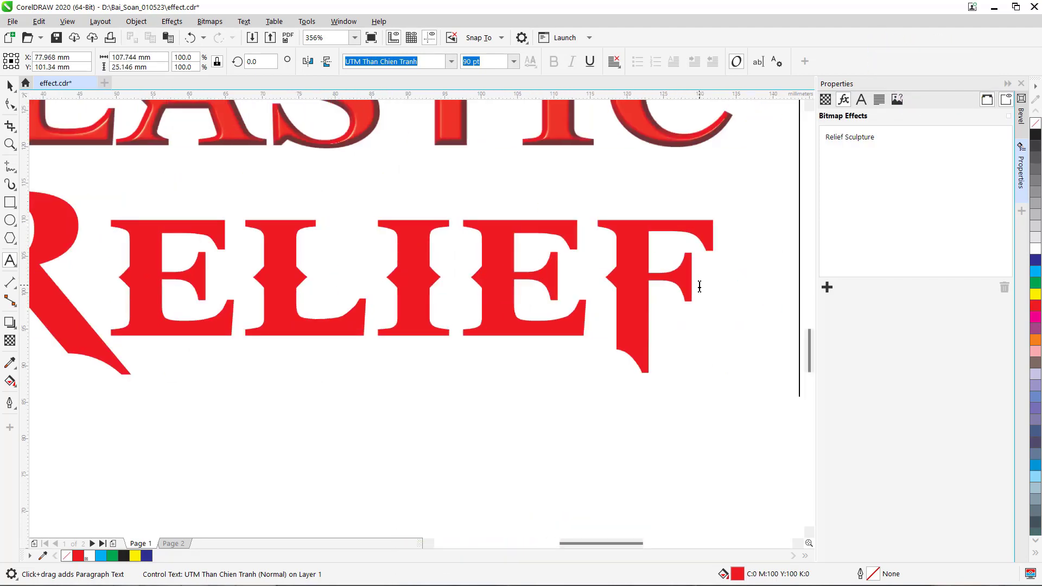
type(" SCULPTURE")
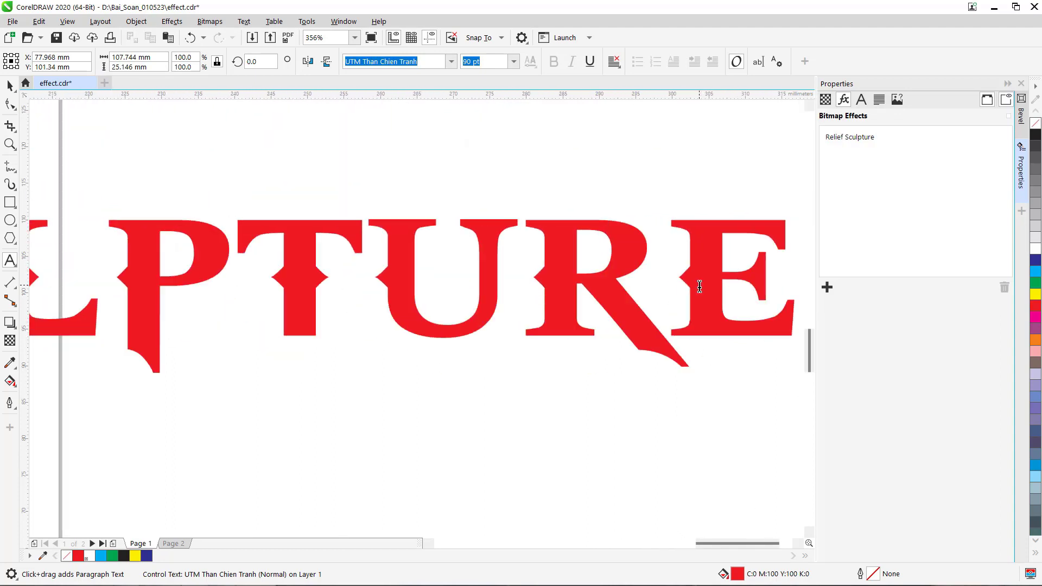
key("ctrl+space")
key("F4")
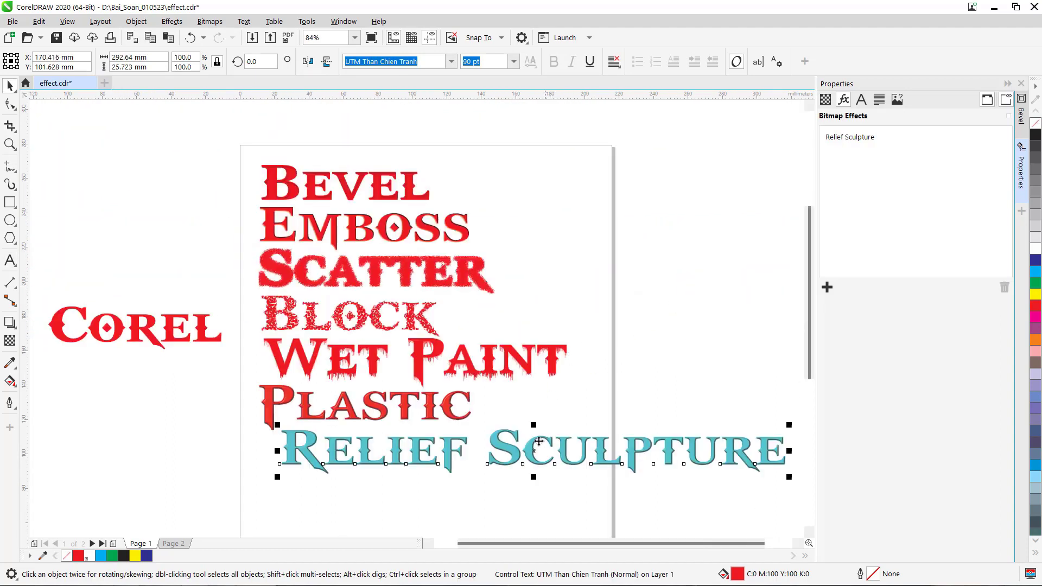
- Shift the Relief Sculpture line leftward so it sits more centrally across the page, and save the document
left_click_drag(521, 455, 386, 457)
left_click(682, 206)
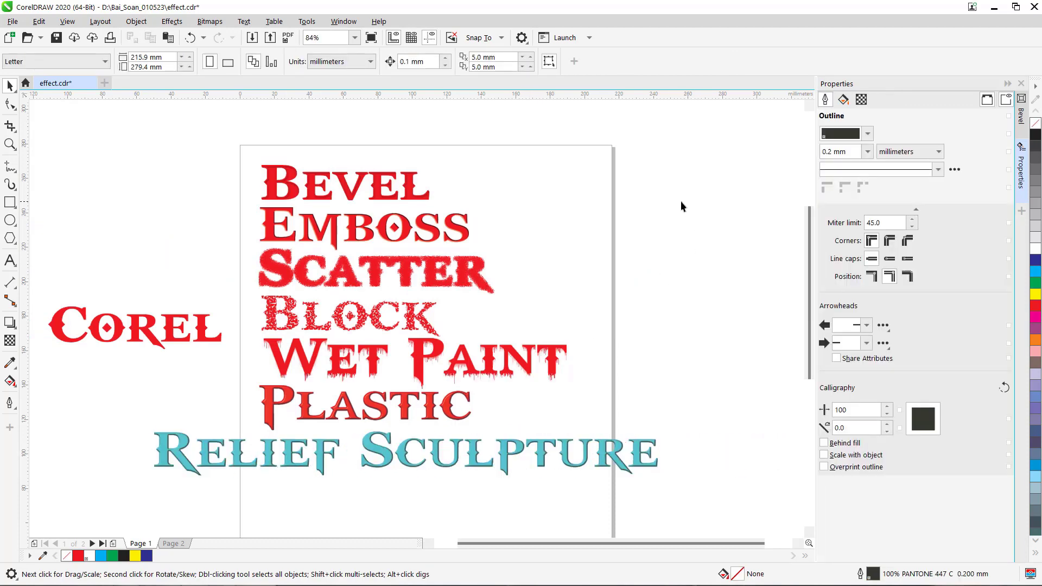
key("ctrl+s")
- Review the Bevel effect settings of the Bevel text line, then deselect it
left_click(316, 186)
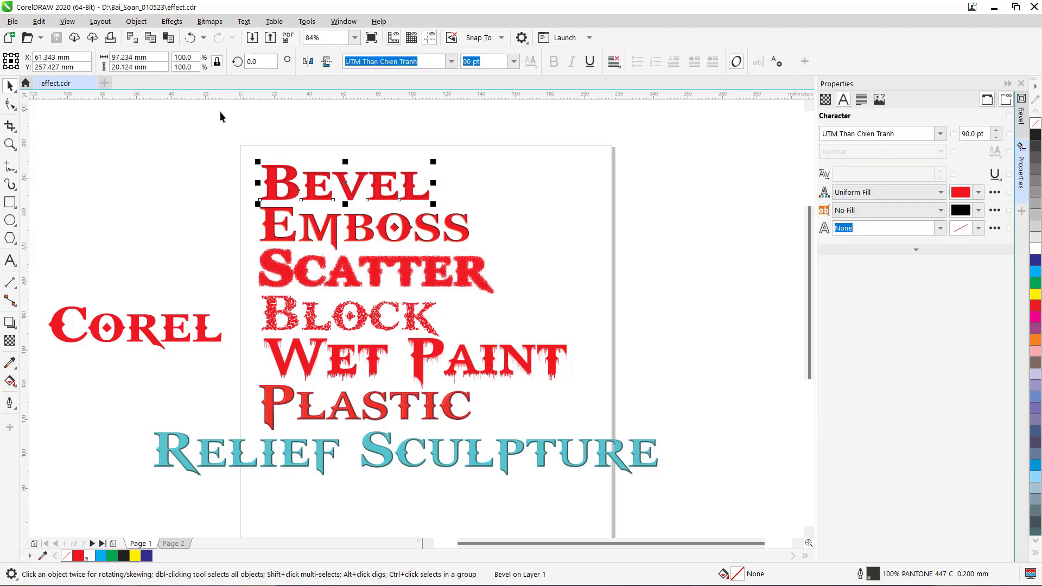
left_click(170, 22)
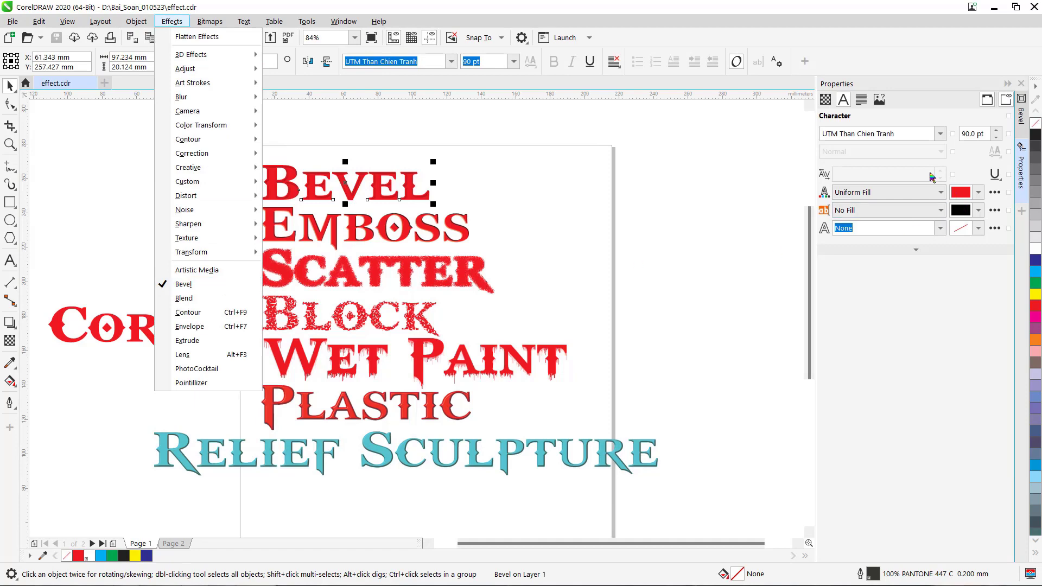
left_click(1007, 83)
left_click(1022, 129)
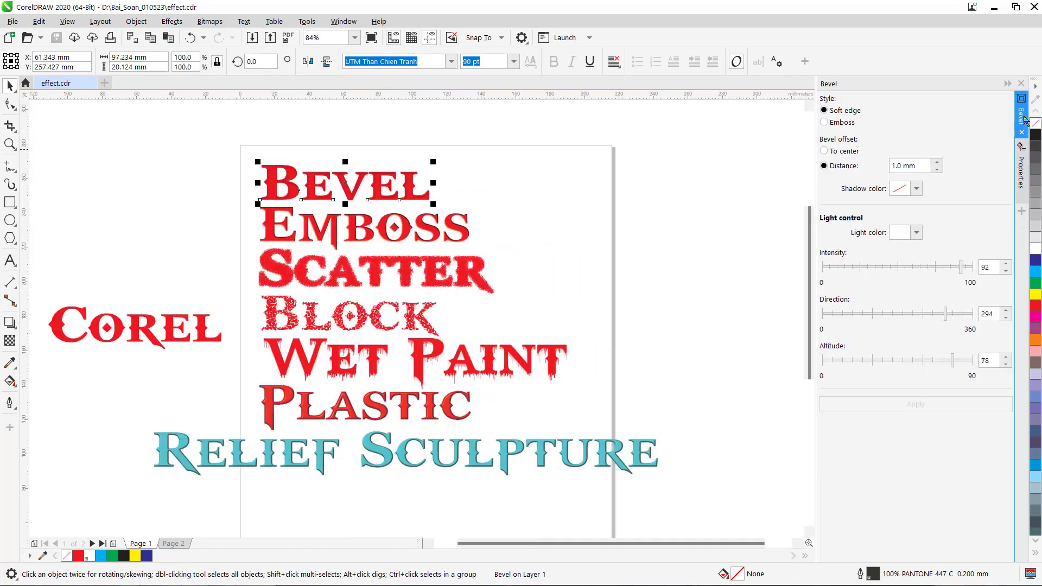
left_click(756, 145)
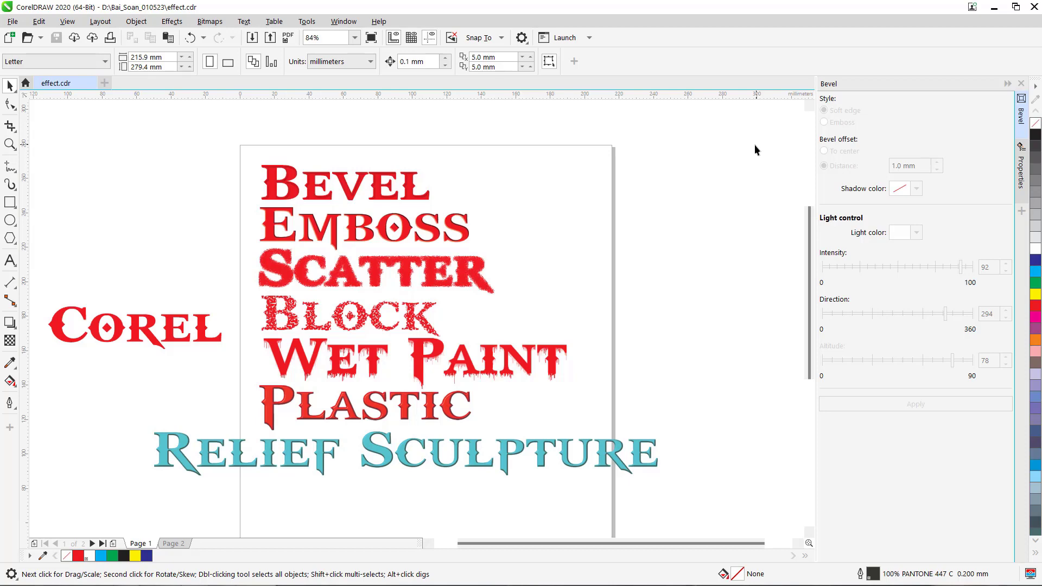
- Switch from the Bevel settings to the object properties and review the effect categories the program offers
left_click(1021, 169)
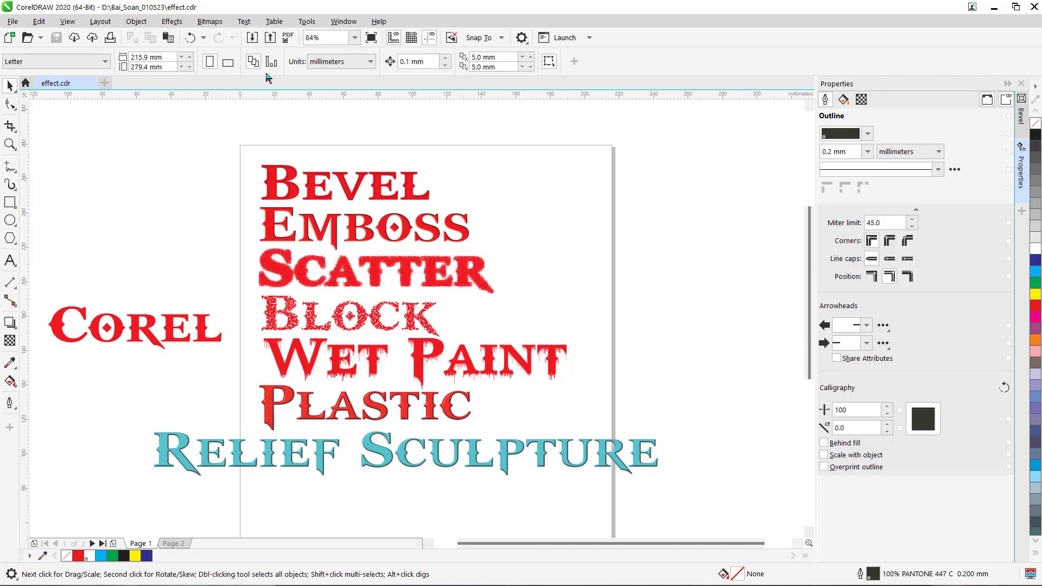
left_click(181, 24)
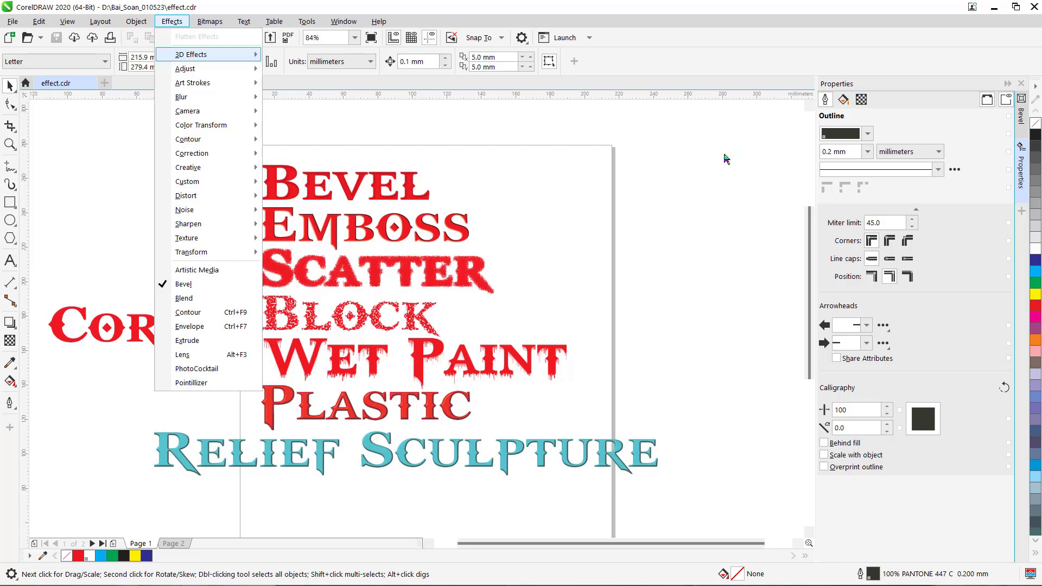
left_click(724, 159)
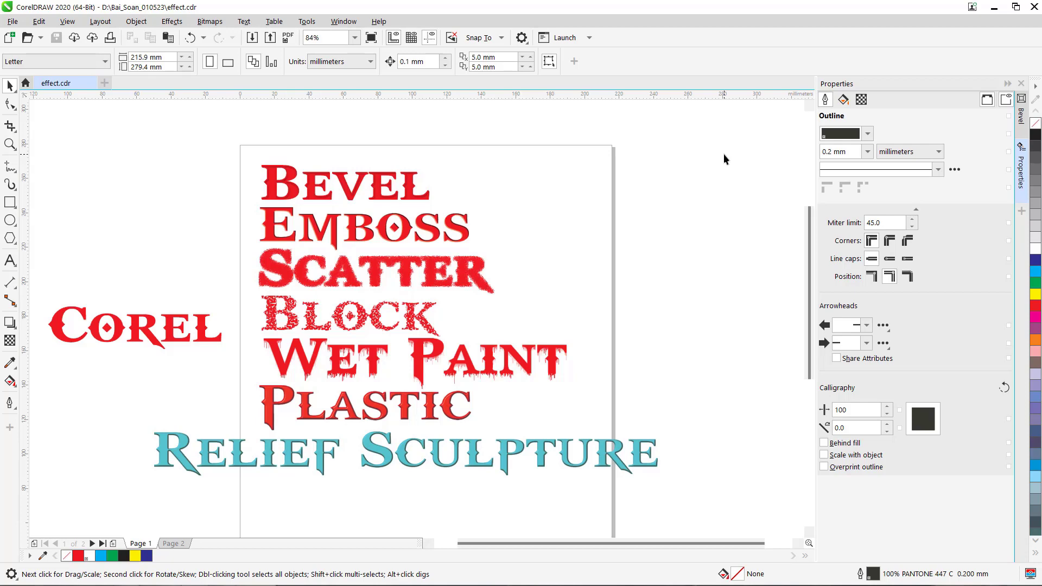
left_click(172, 21)
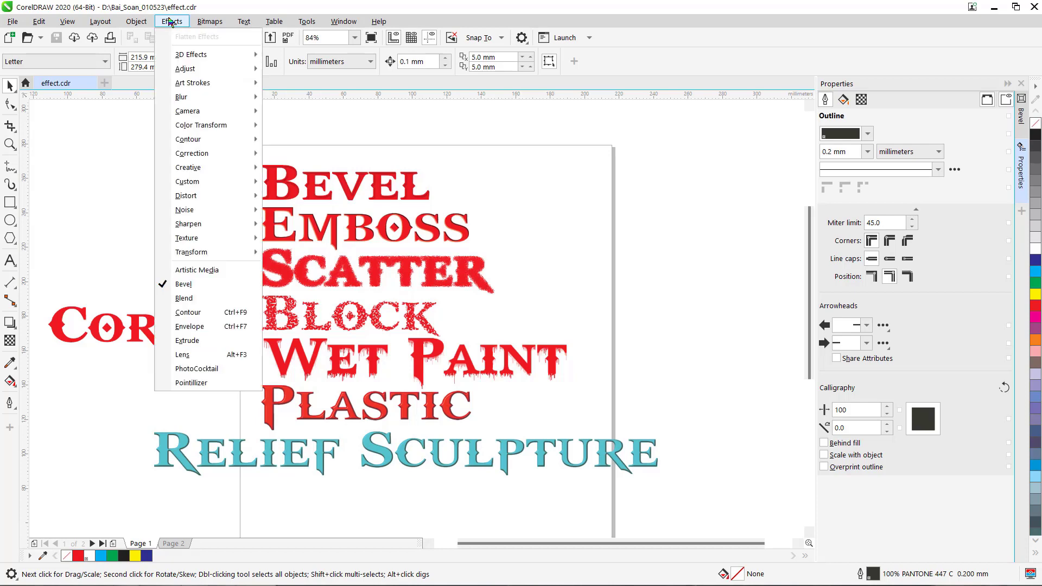
left_click(613, 183)
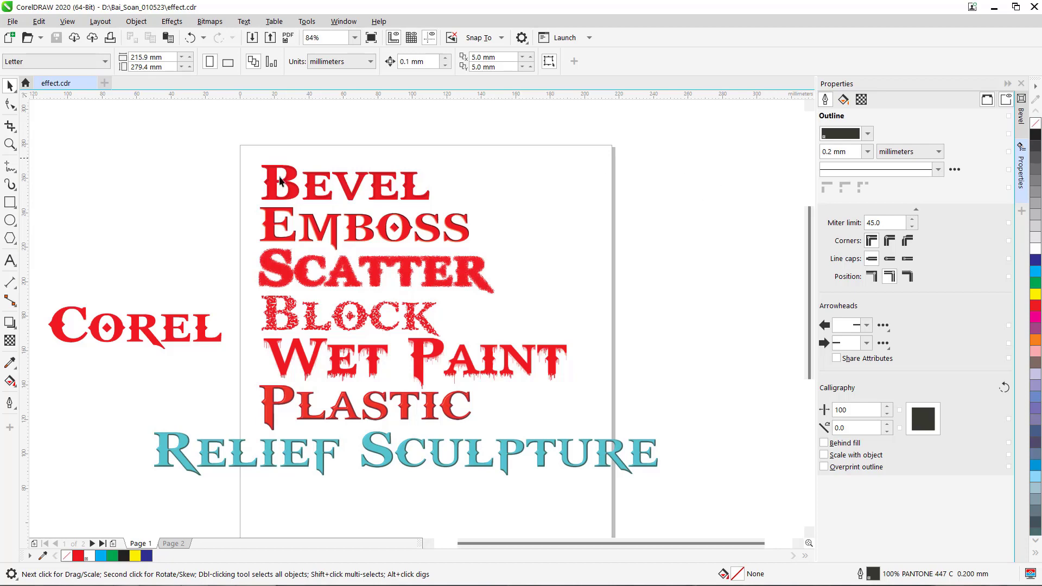
- Select the red Corel text and examine the bitmap effects that can be added to it, including 3D Effects, Adjust and Blur
left_click(146, 324)
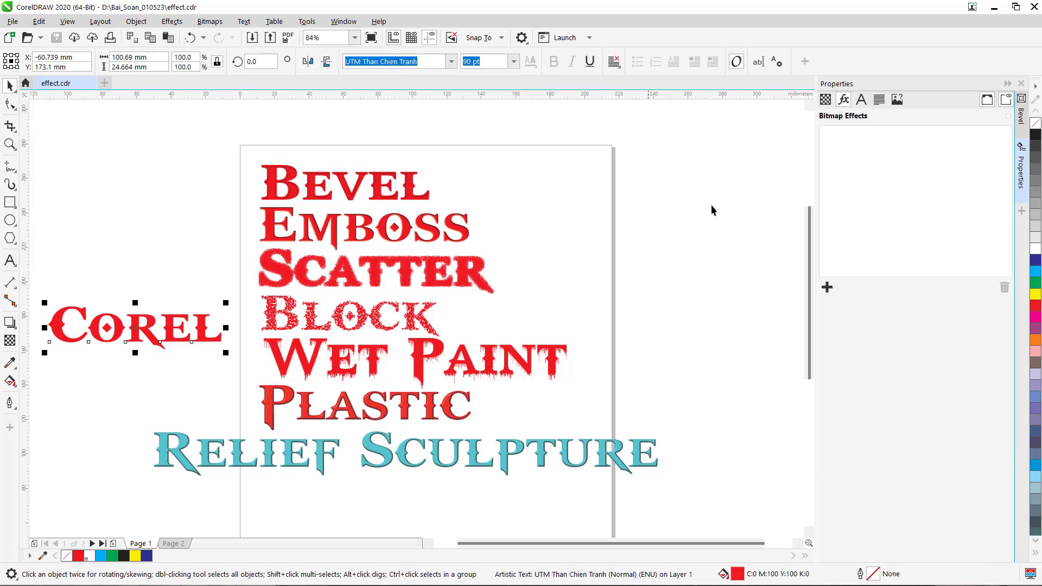
left_click(827, 287)
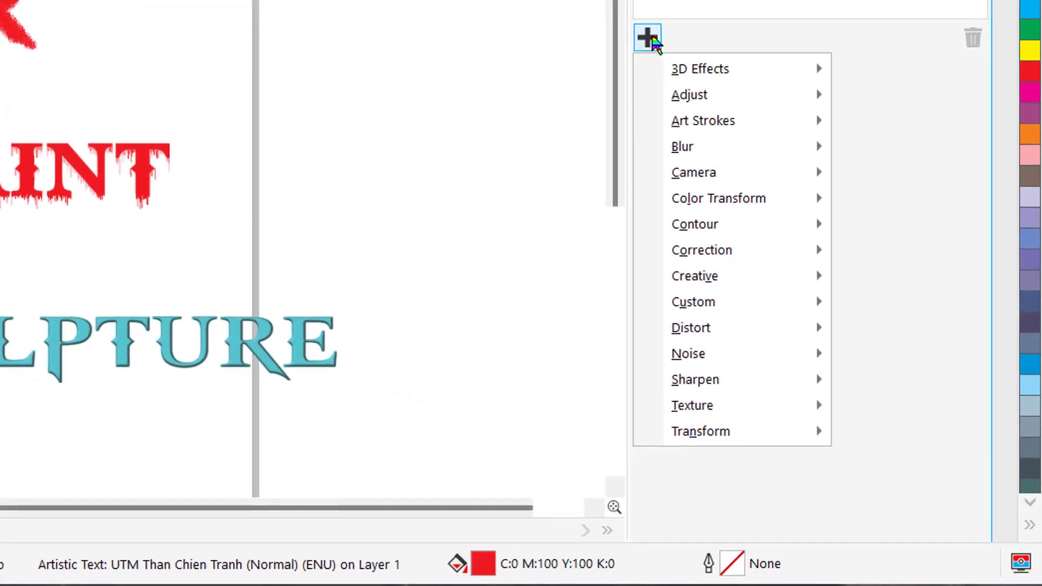
mouse_move(784, 218)
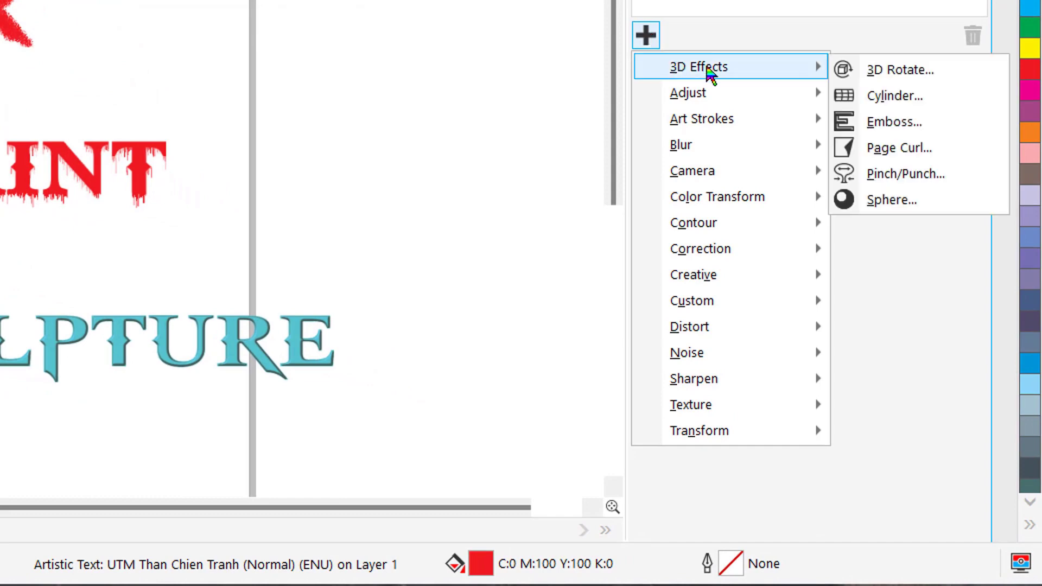
mouse_move(783, 92)
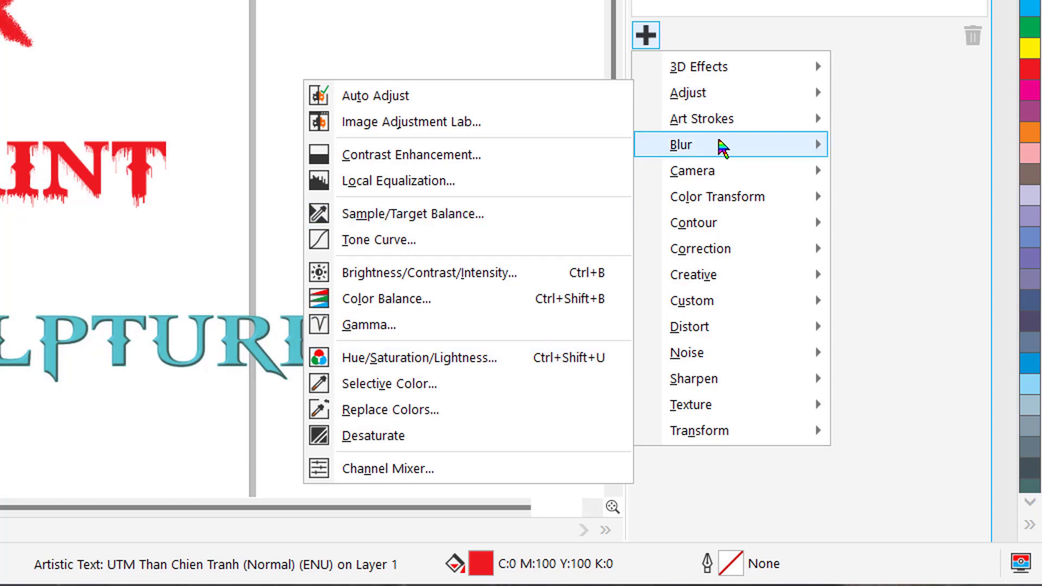
mouse_move(737, 130)
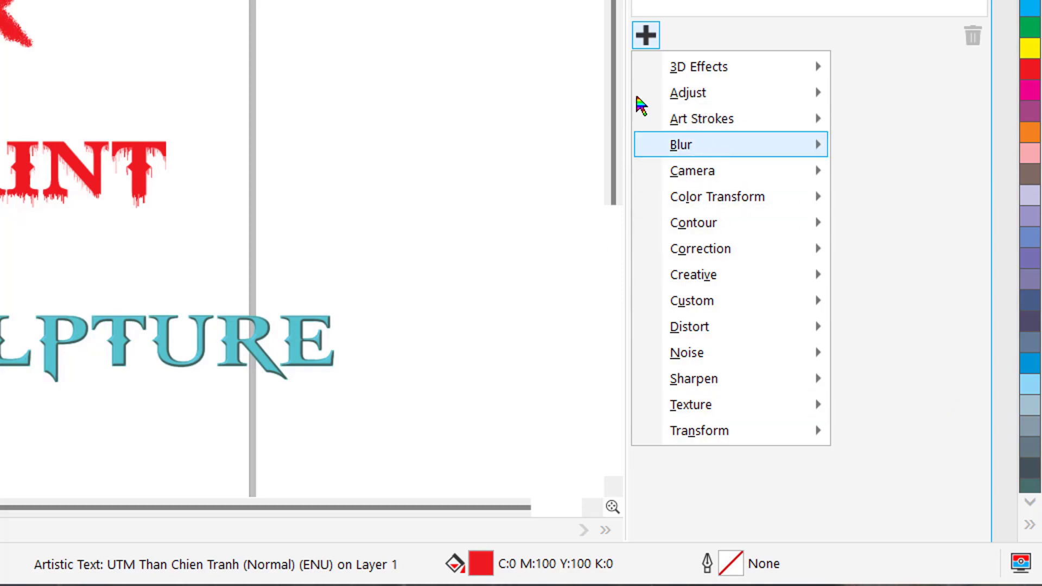
mouse_move(638, 93)
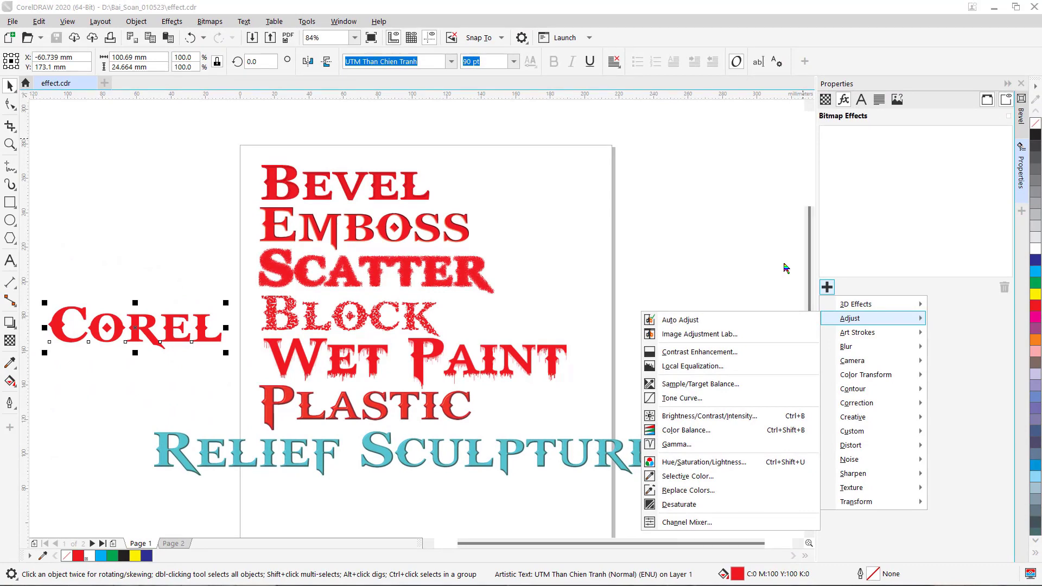
left_click(785, 268)
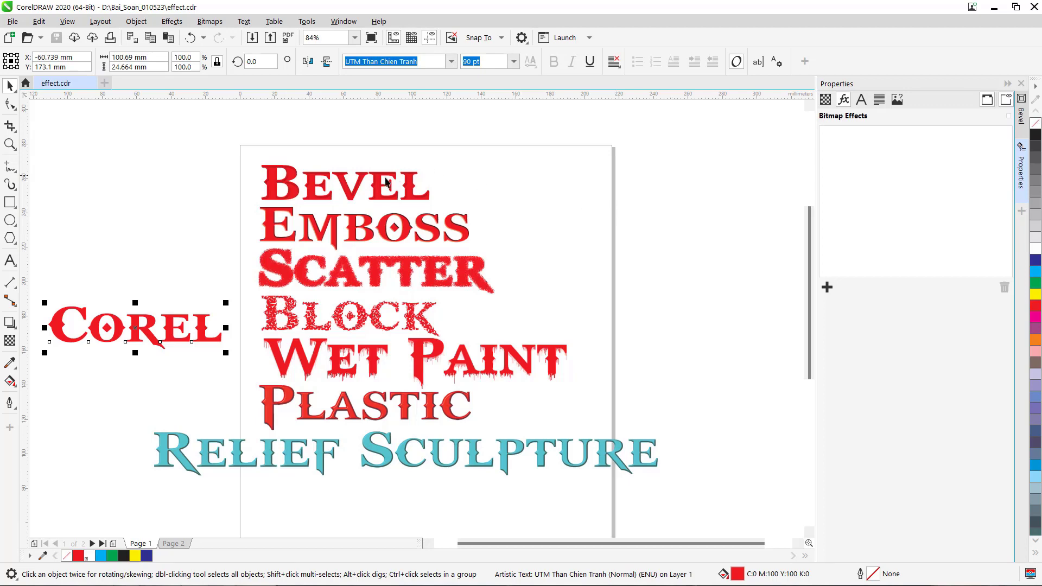
- Duplicate the Bevel text to the right of the original, insert "asd" before the copy's final letter, and nudge it slightly up and left
left_click(345, 189)
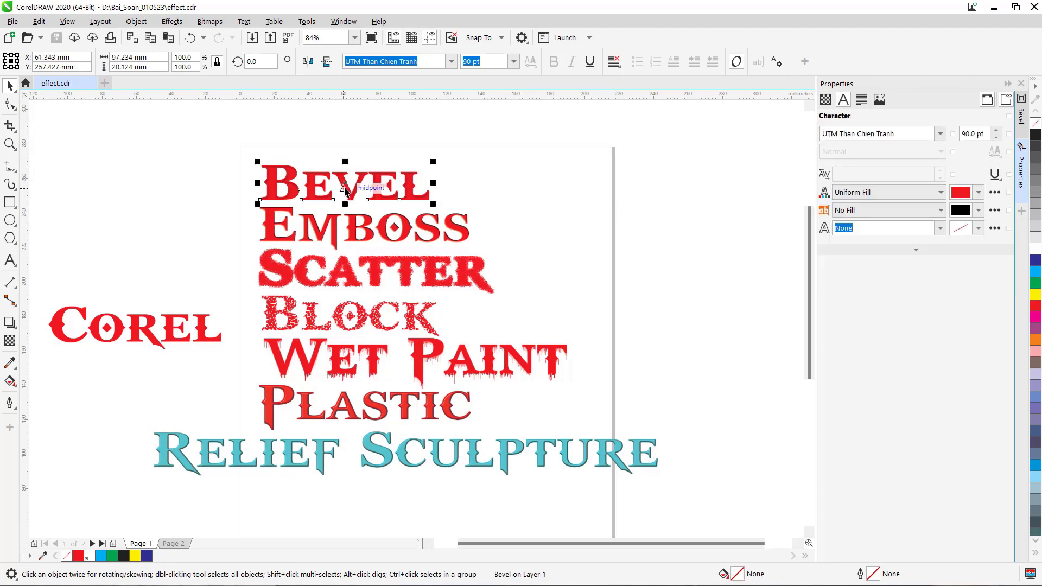
left_click_drag(345, 189, 535, 187)
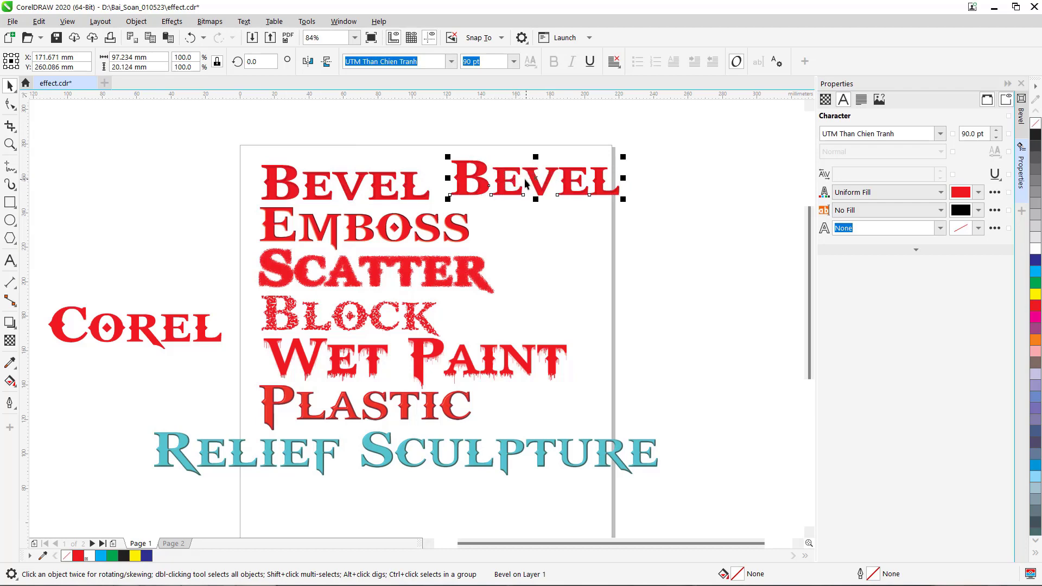
left_click(10, 261)
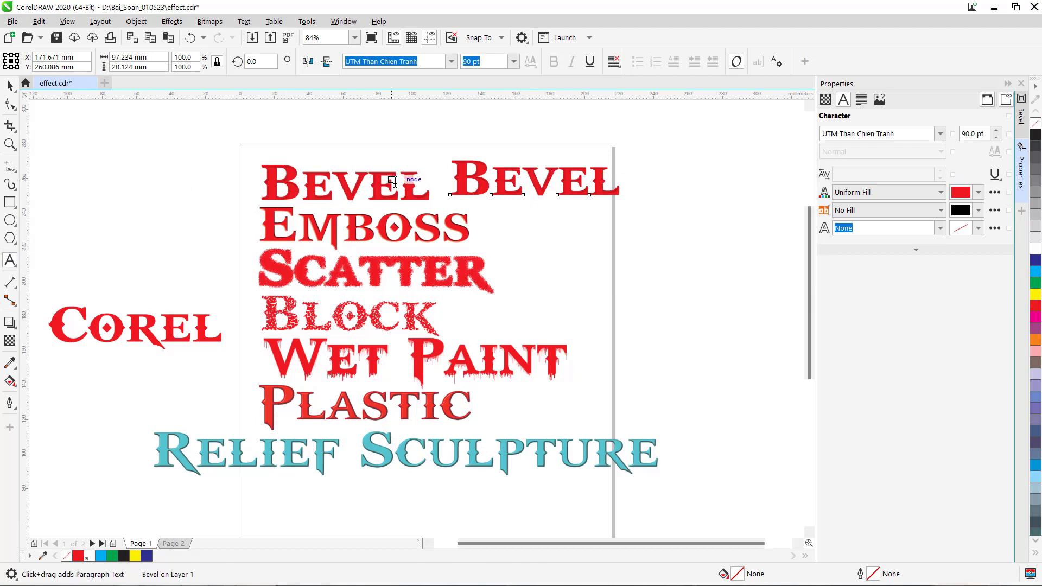
left_click(590, 183)
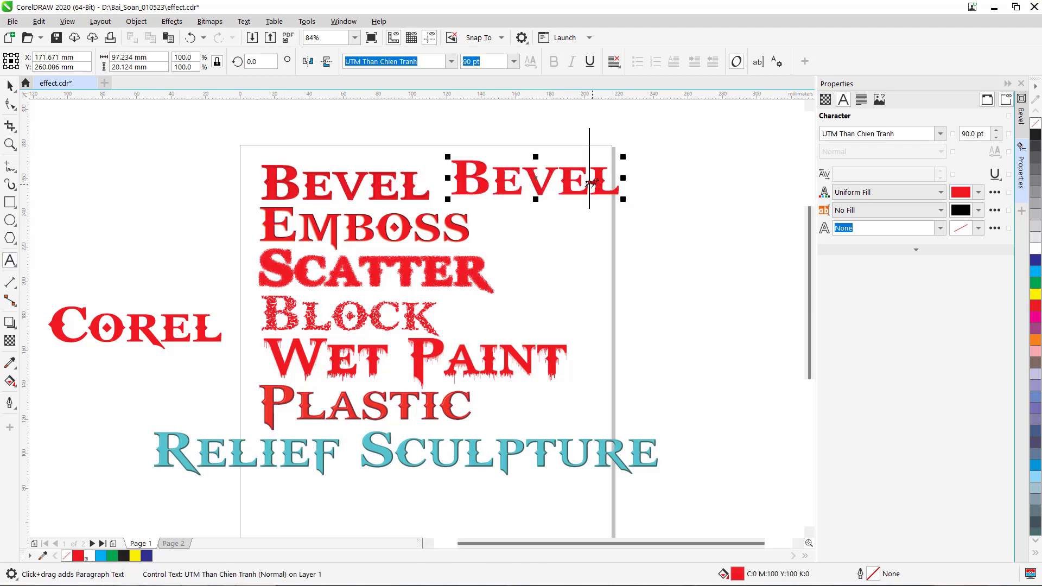
type("asd")
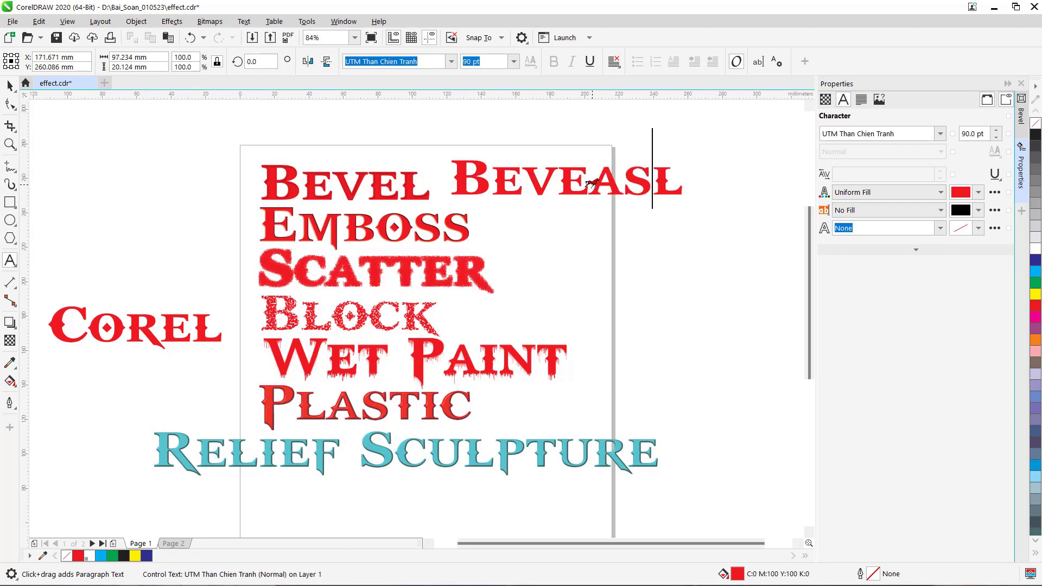
key("ctrl+space")
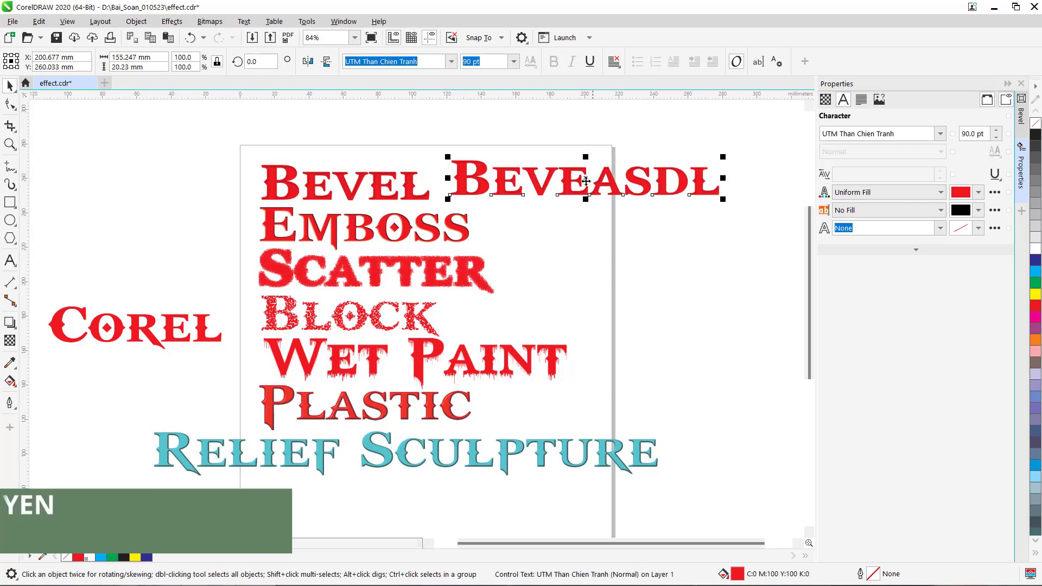
mouse_move(586, 182)
left_mouse_down()
mouse_move(561, 157)
mouse_move(577, 171)
left_mouse_up()
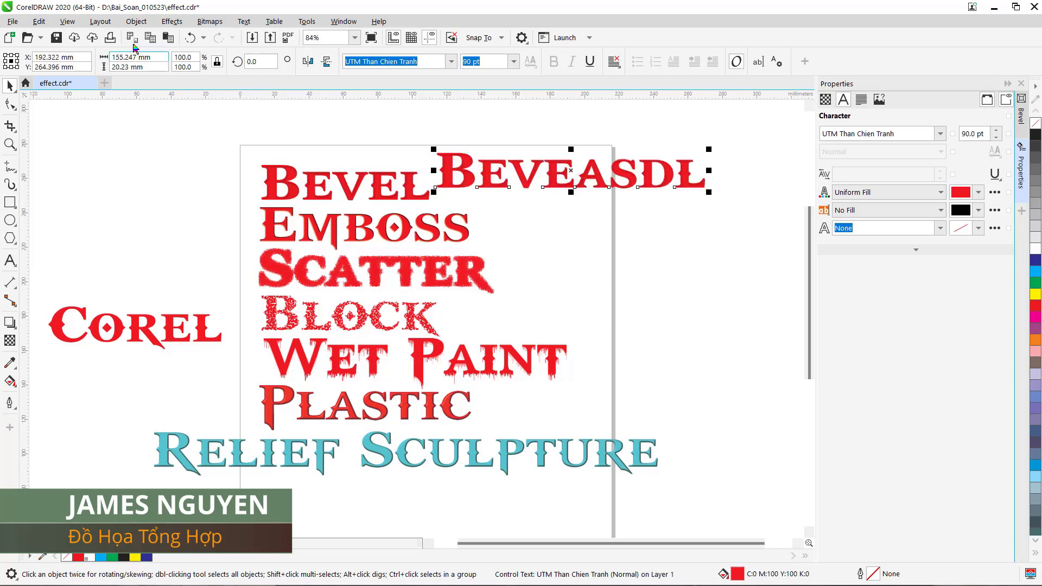
- Break the bevel apart on the "Beveasdl" copy so the effect separates from its text, and deselect it
left_click(136, 22)
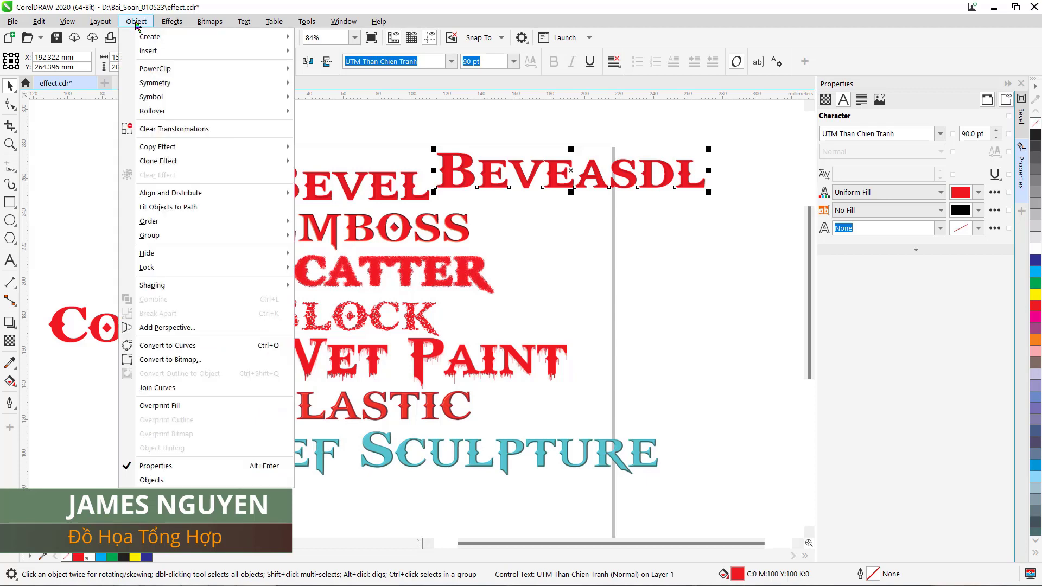
left_click(657, 243)
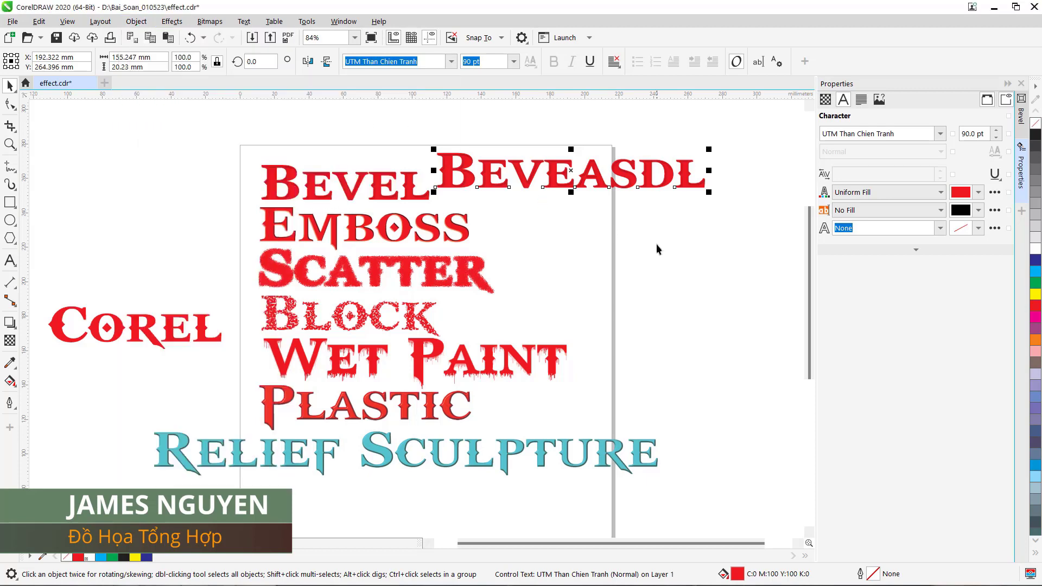
left_click(585, 200)
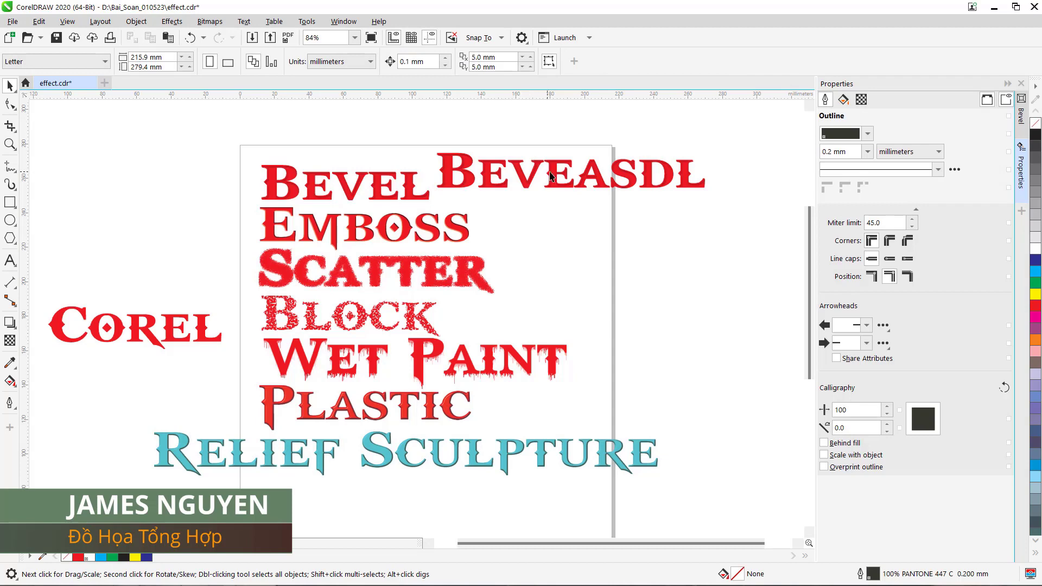
left_click(551, 174)
left_click(136, 23)
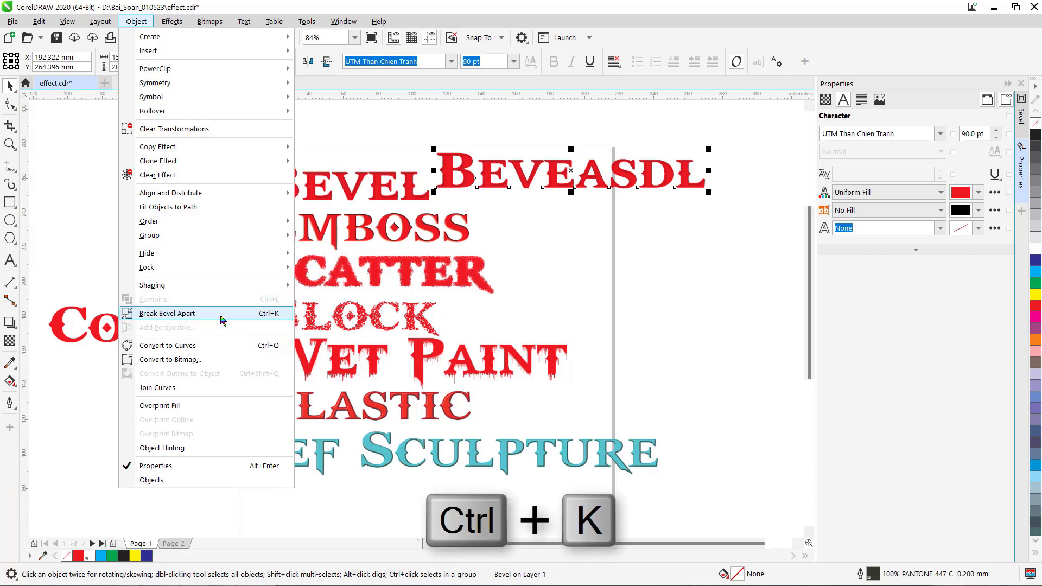
left_click(513, 218)
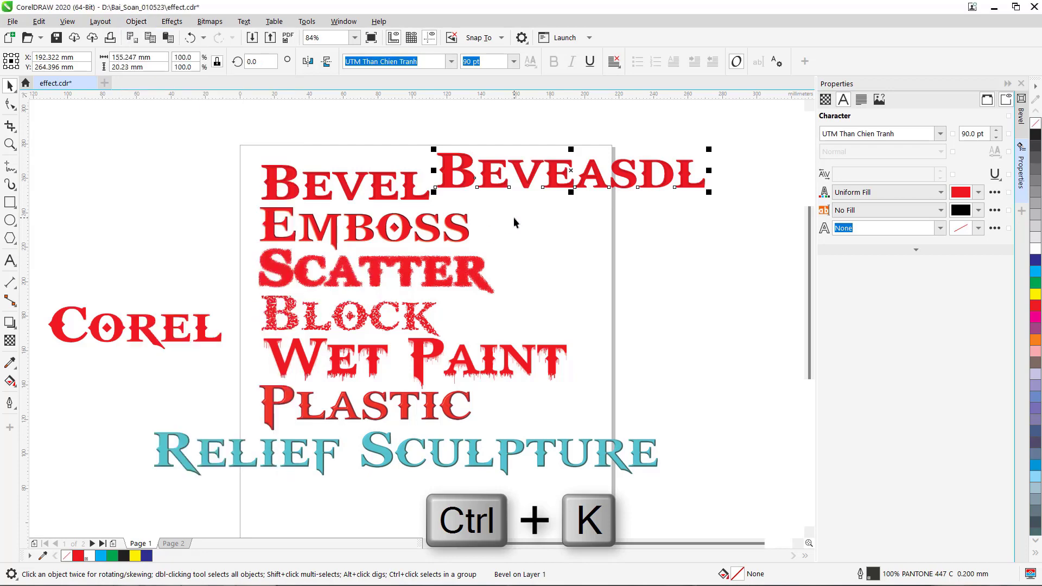
right_click(520, 174)
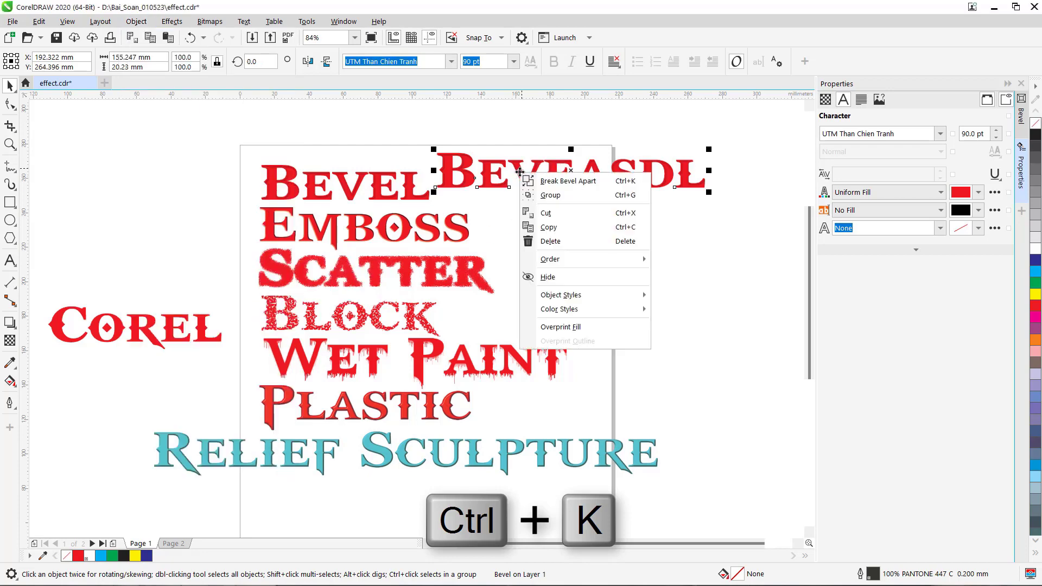
left_click(580, 183)
left_click(614, 217)
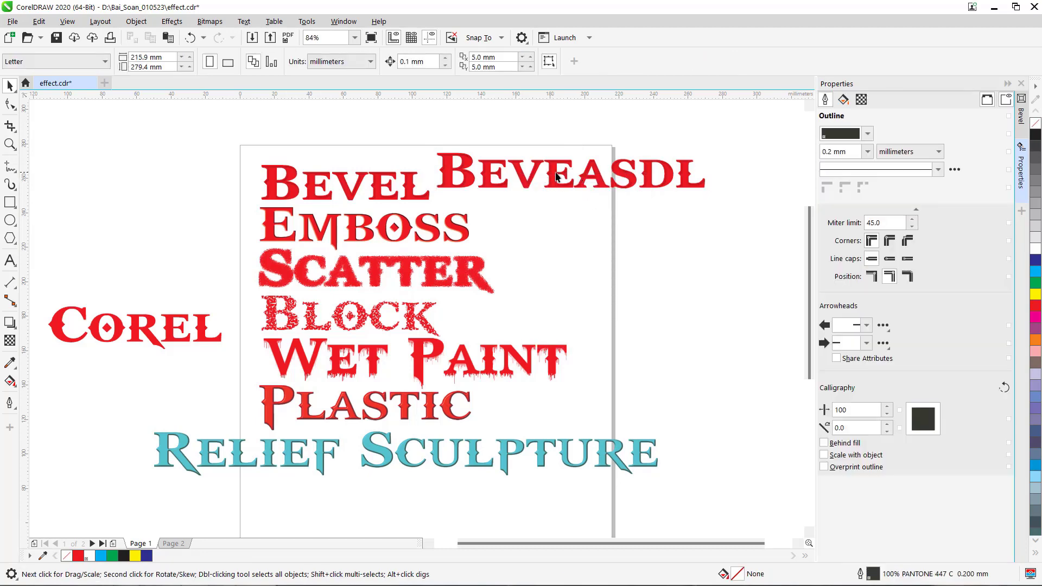
- Move the separated bevel bitmap below its "Beveasdl" text to about X 226.8, Y 231.2 mm, and try to recolour it yellow
left_click(563, 180)
left_click_drag(563, 179, 624, 237)
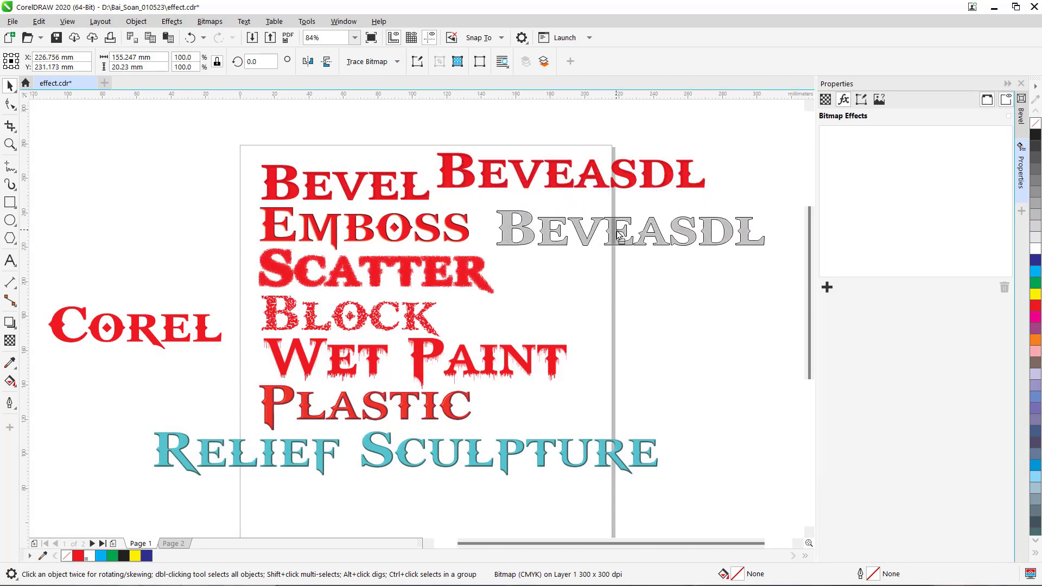
left_click(555, 185)
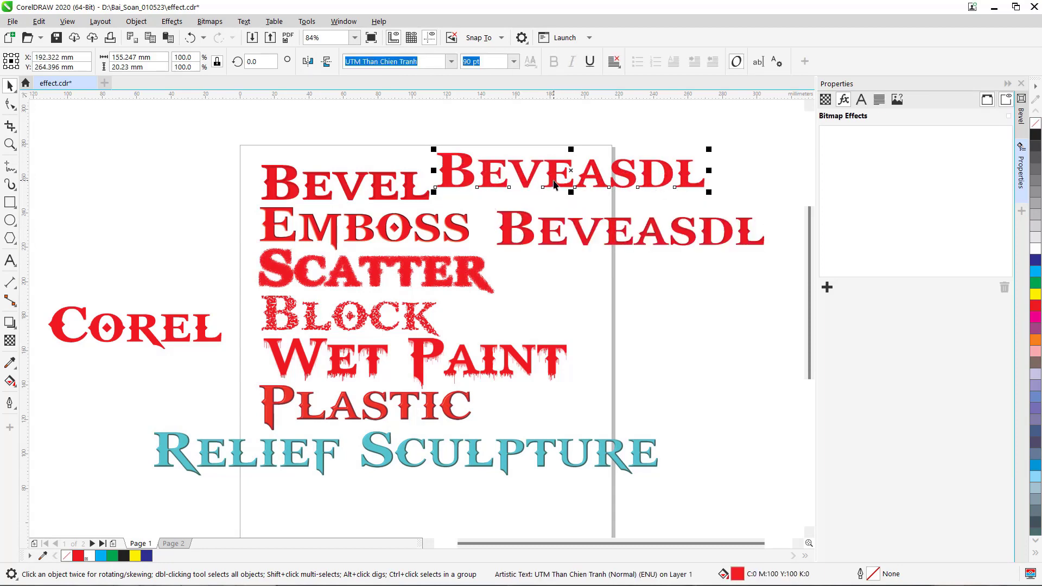
left_click(551, 231)
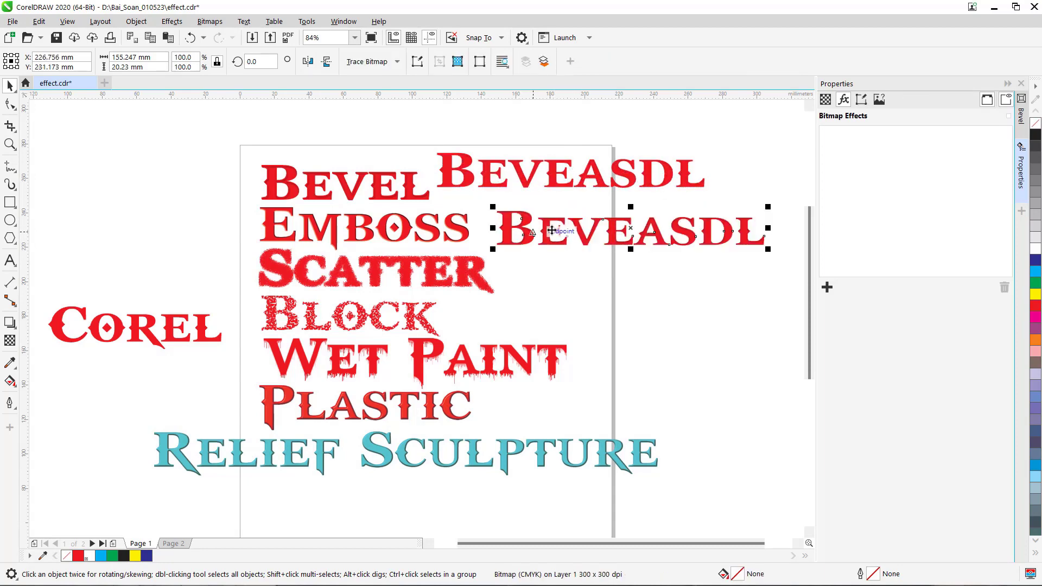
left_click(1037, 296)
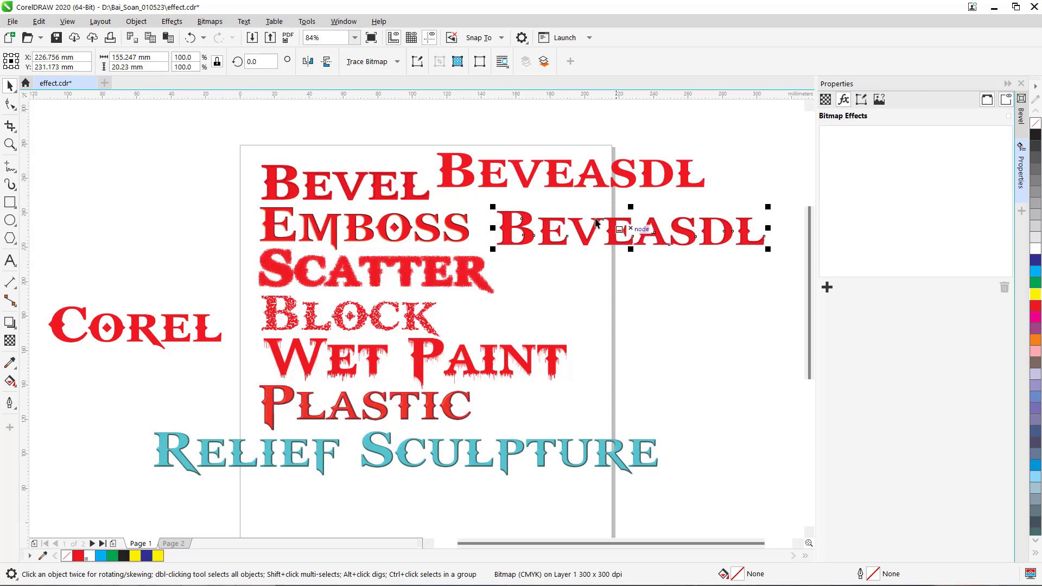
- Delete the separated bevel bitmap and the leftover plain "Beveasdl" text
key("Delete")
left_click(536, 180)
key("Delete")
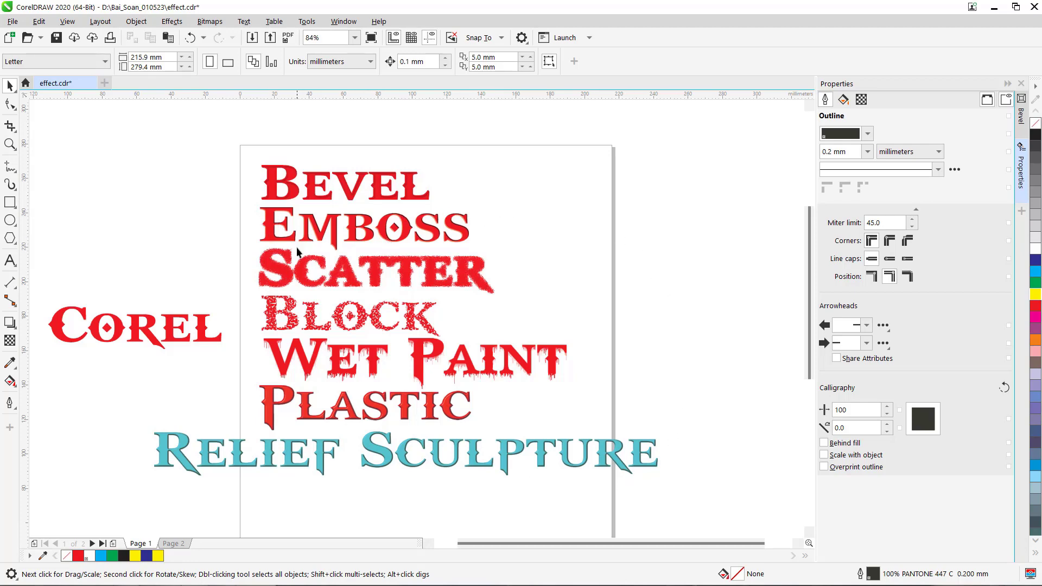
- Examine the Scatter text's available object commands and its bitmap effect entry for ways to separate or delete the effect
left_click(285, 275)
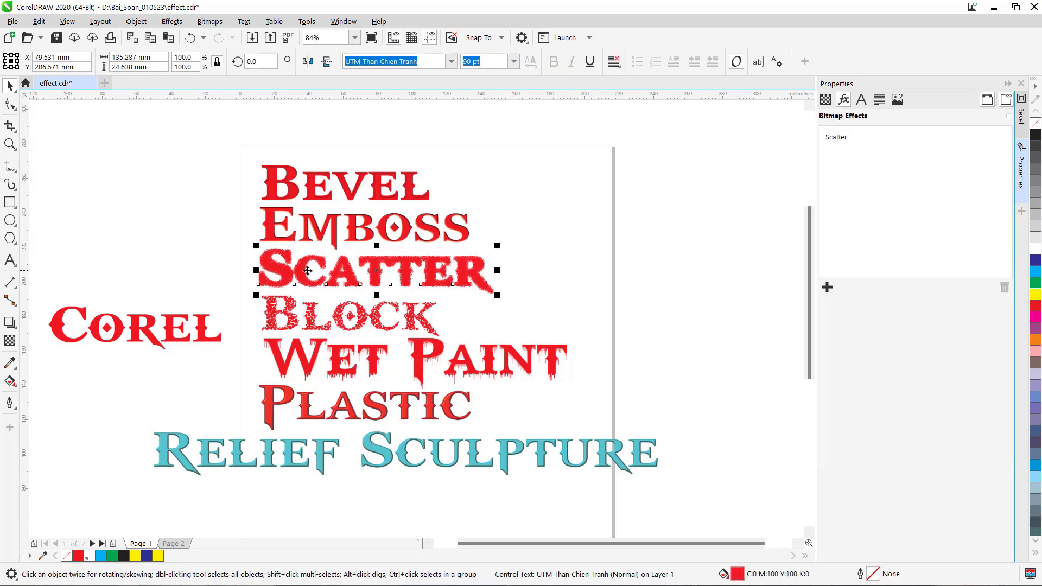
left_click(136, 22)
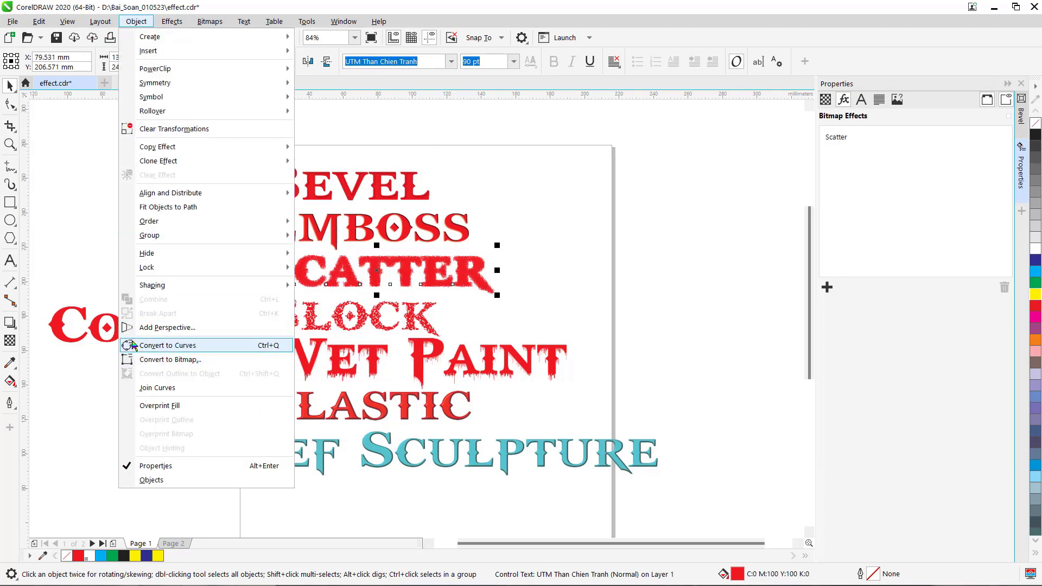
left_click(378, 271)
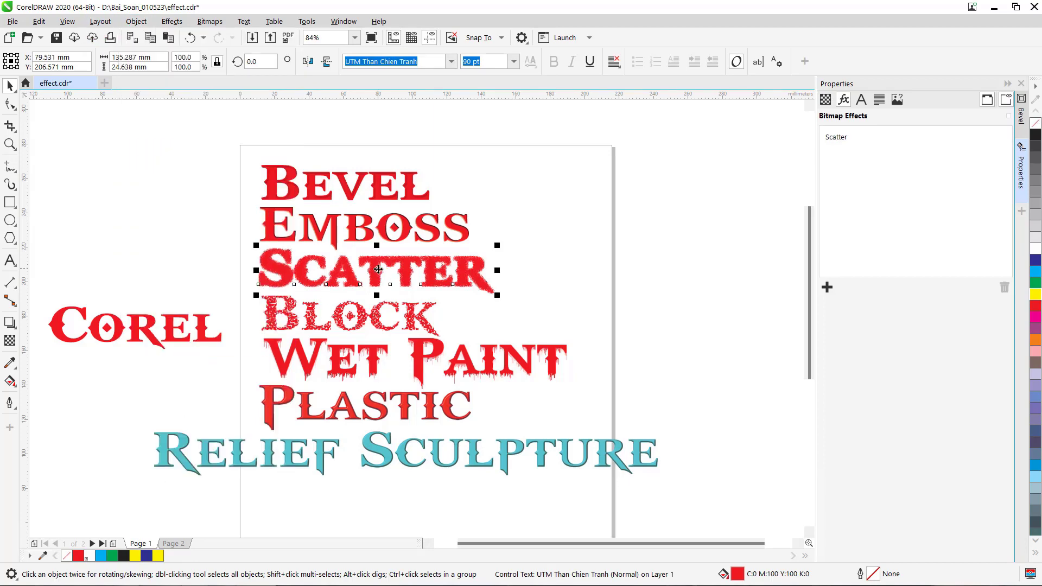
right_click(378, 270)
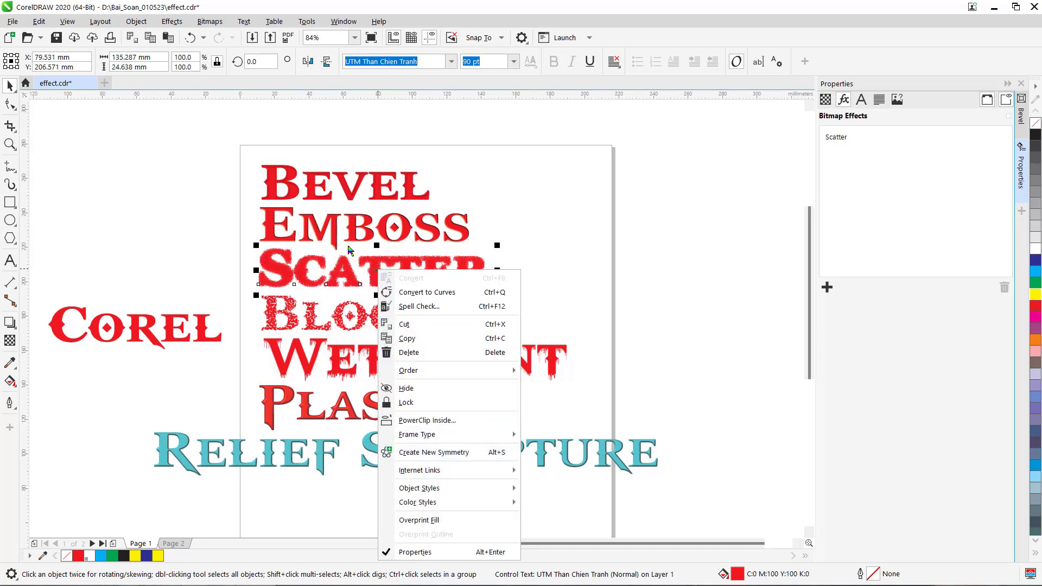
left_click(594, 228)
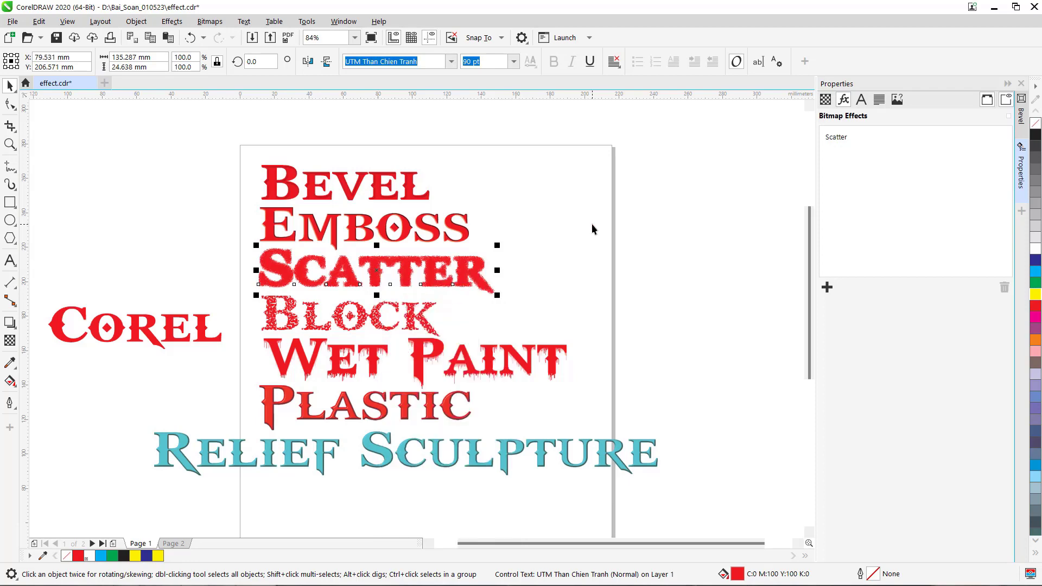
left_click(557, 244)
left_click(474, 280)
left_click(475, 274)
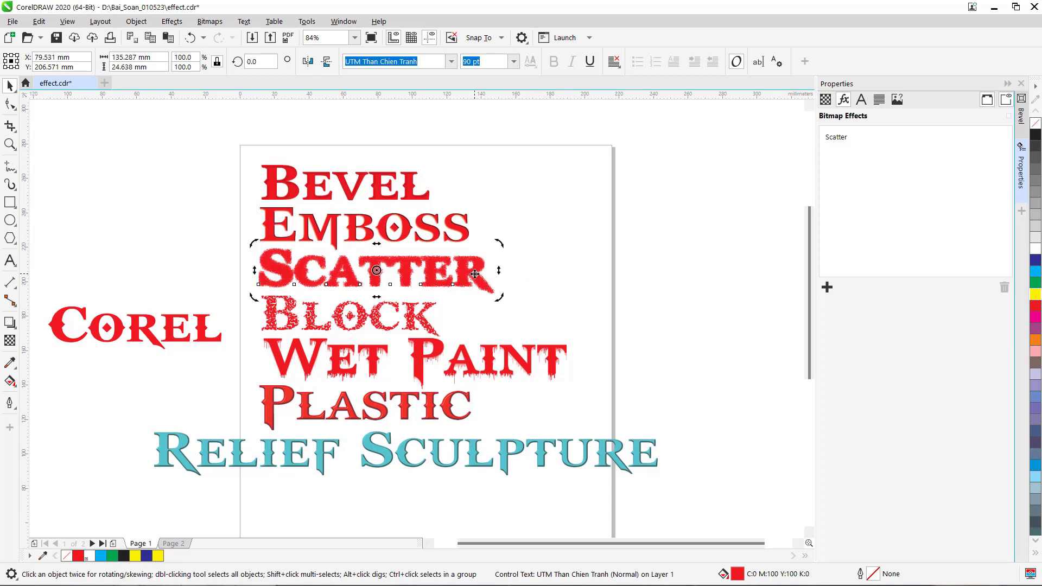
left_click(475, 274)
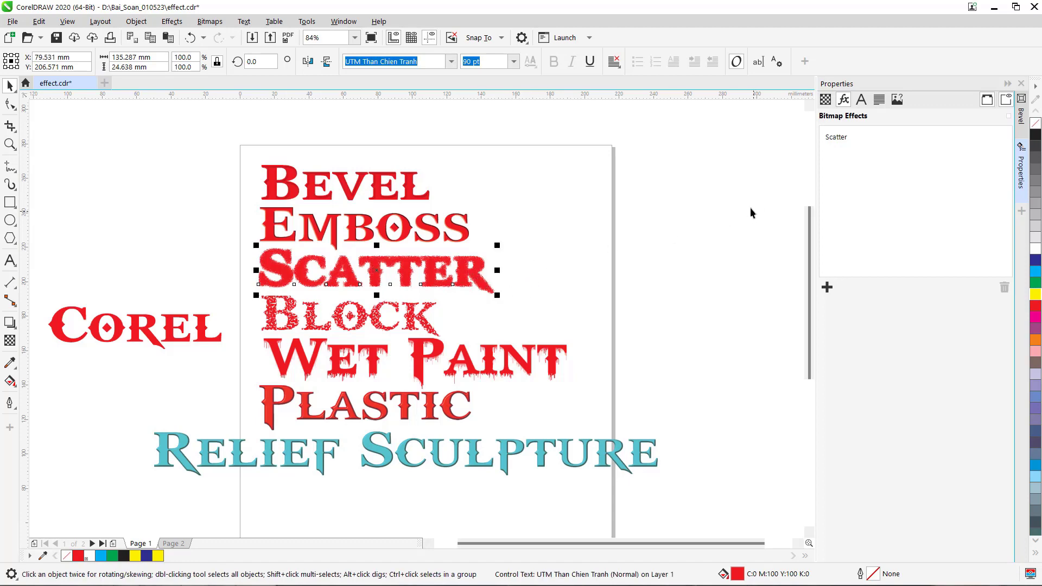
left_click(843, 141)
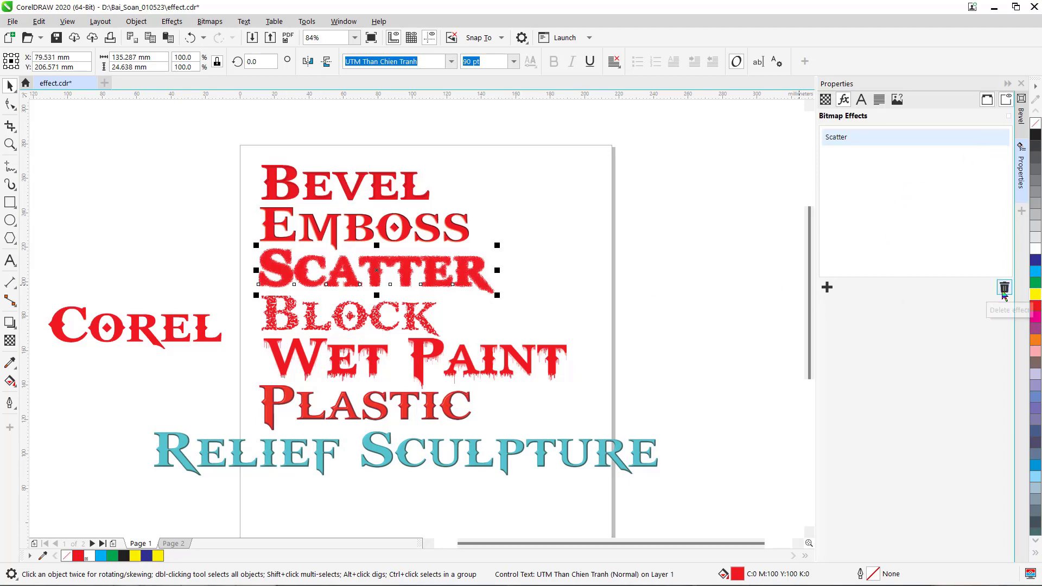
left_click(565, 241)
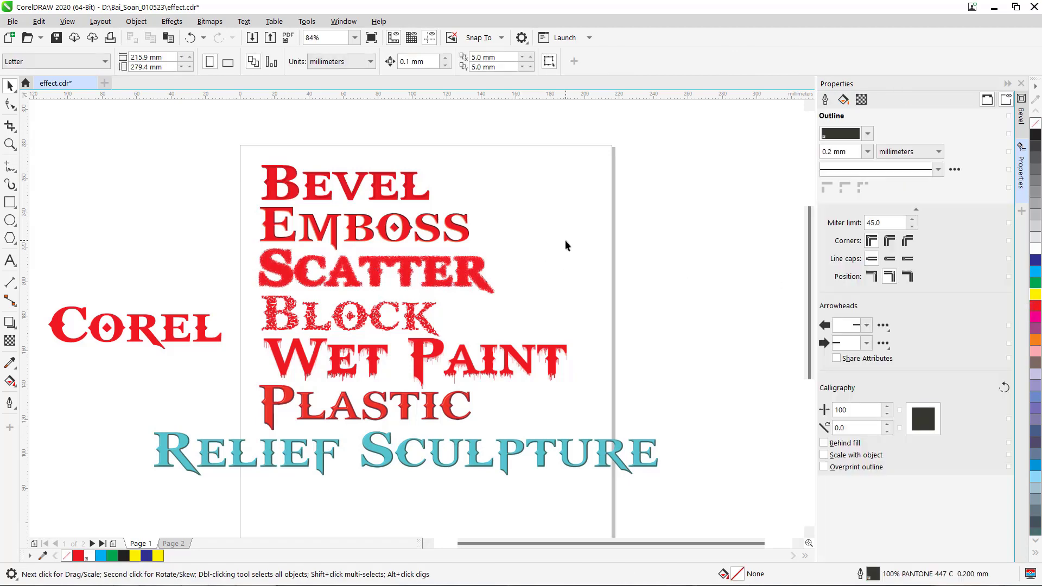
left_click(471, 277)
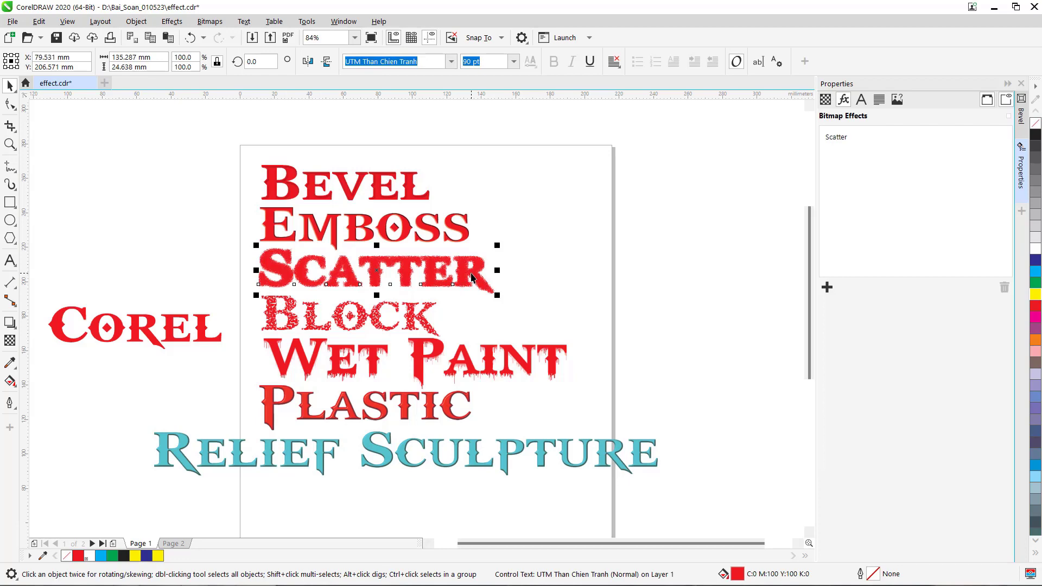
left_click(632, 239)
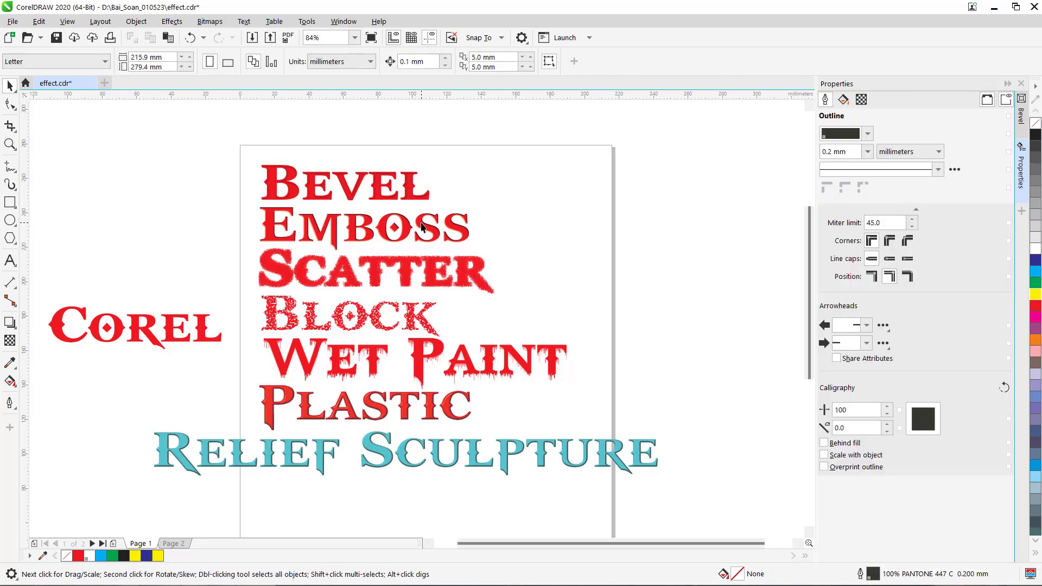
- Compare the object types and effect listings of the Emboss, Relief Sculpture, Wet Paint and Bevel texts
left_click(422, 227)
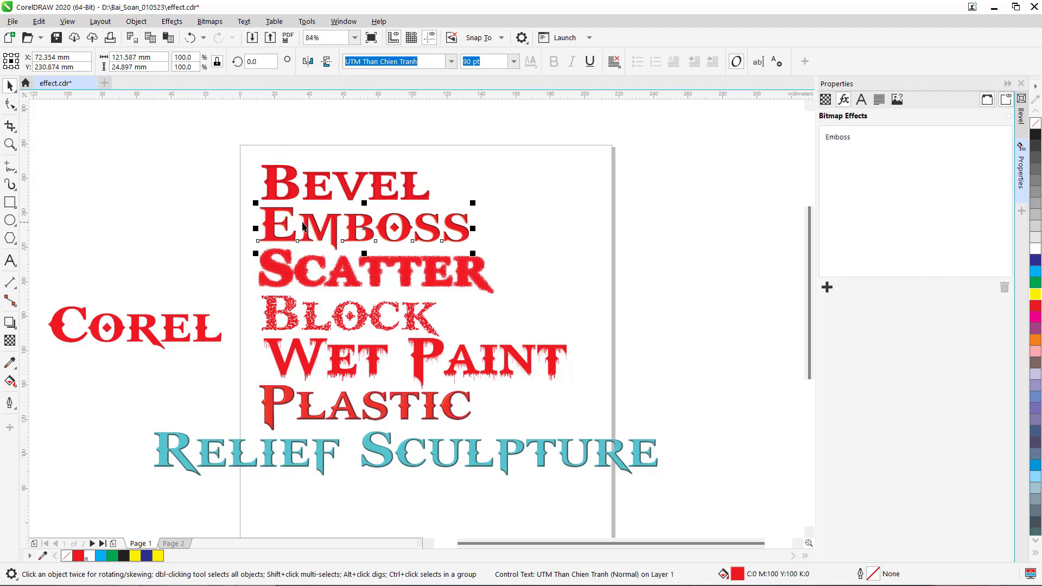
left_click(551, 177)
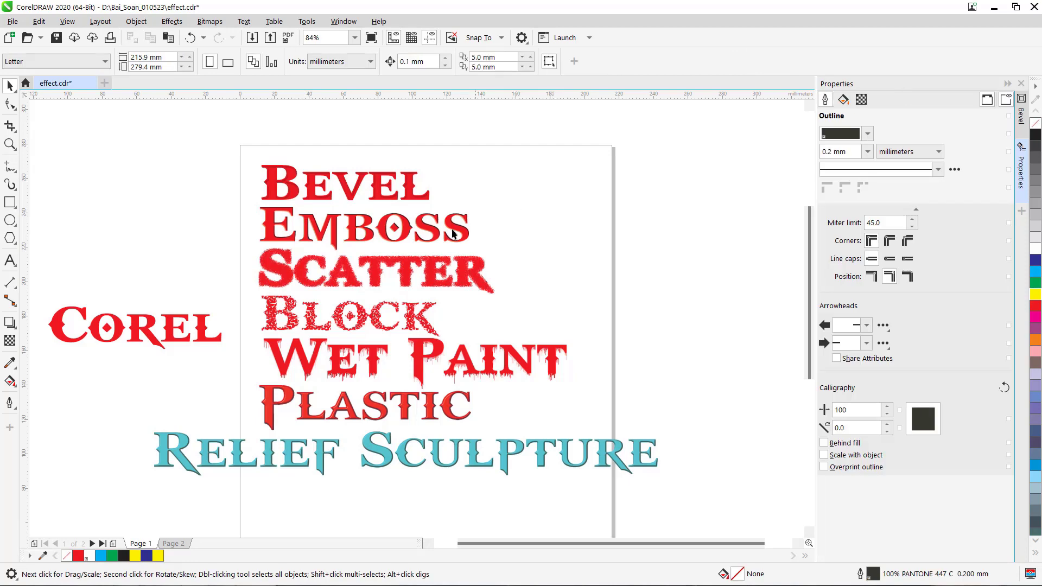
left_click(384, 232)
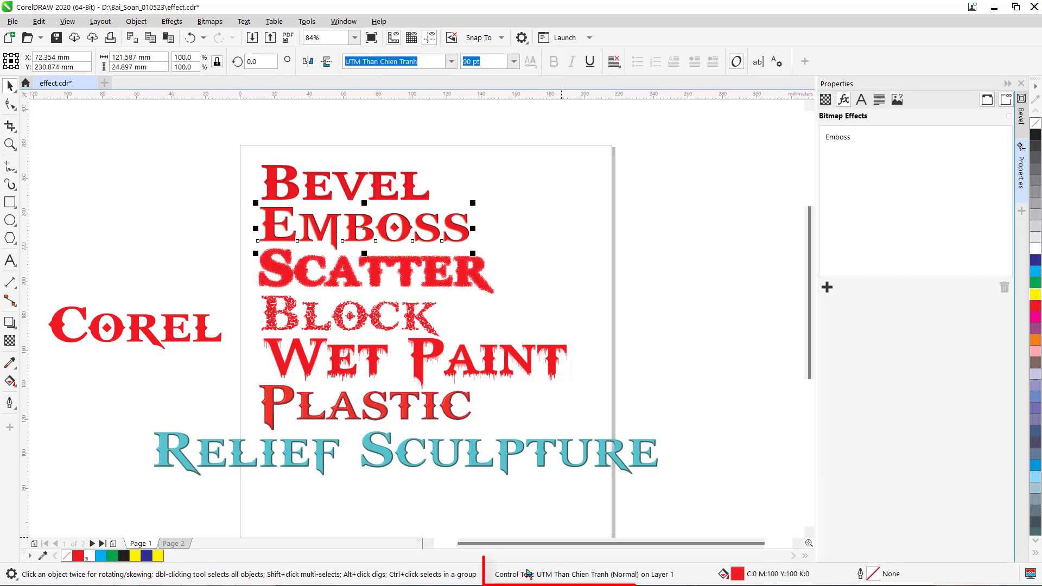
left_click(404, 459)
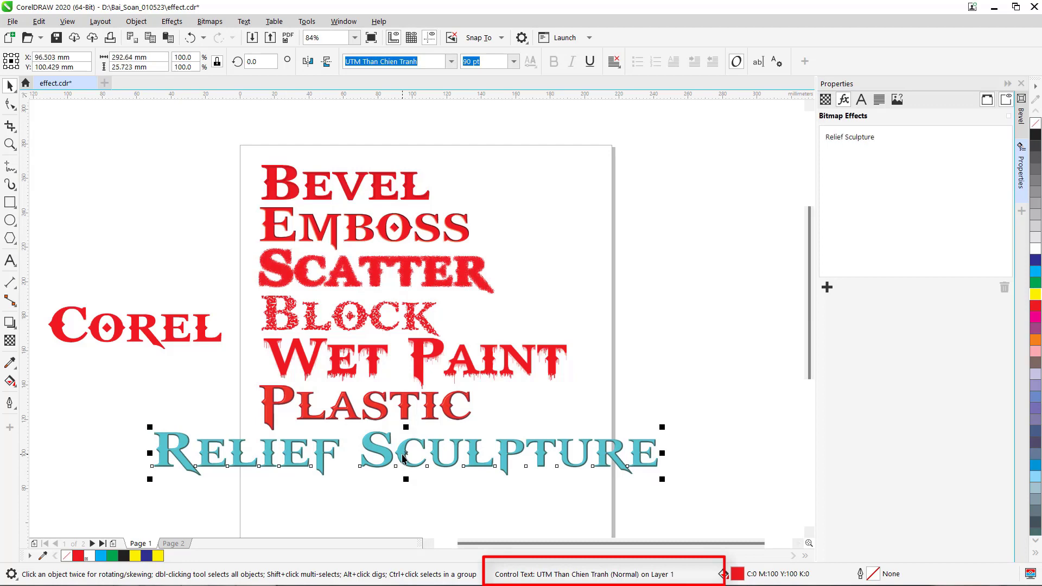
left_click(423, 361)
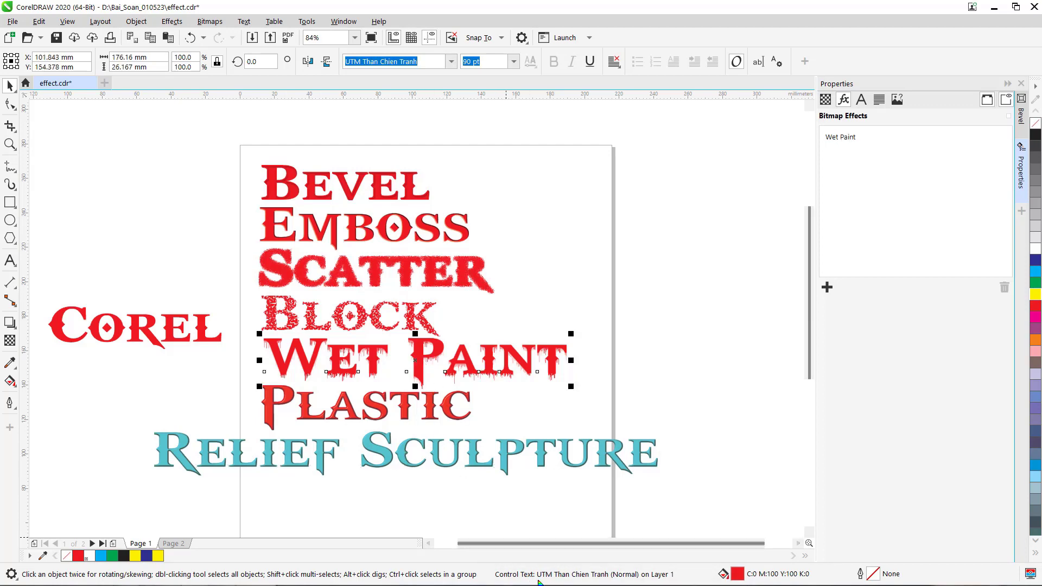
left_click(448, 148)
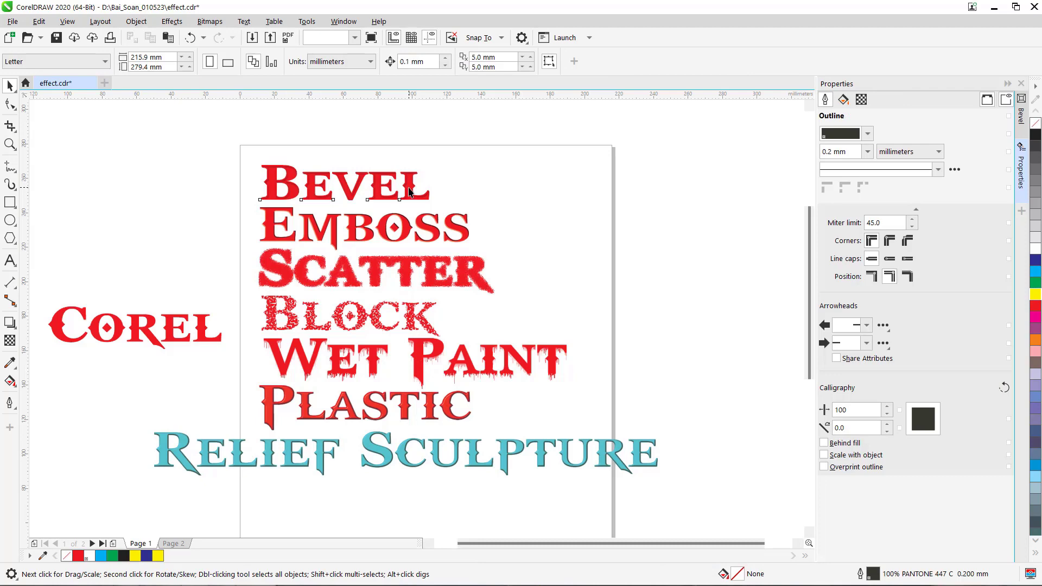
left_click(409, 192)
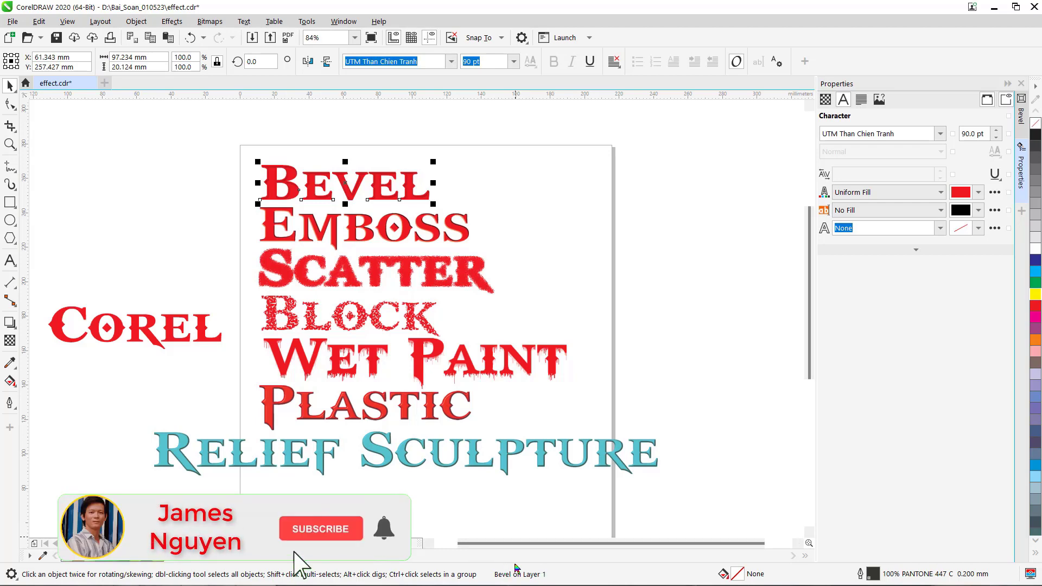
left_click(670, 213)
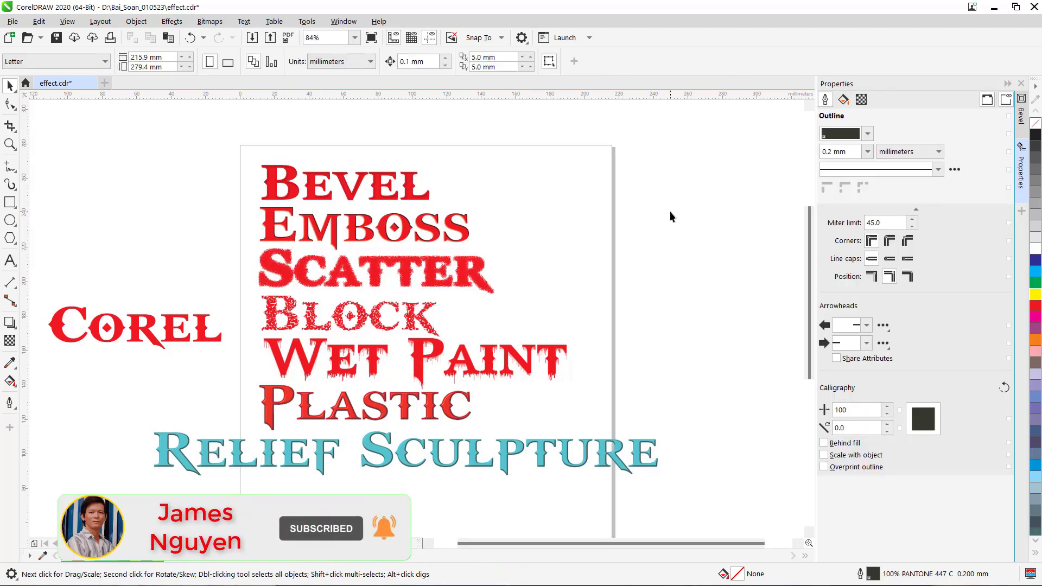
left_click(383, 227)
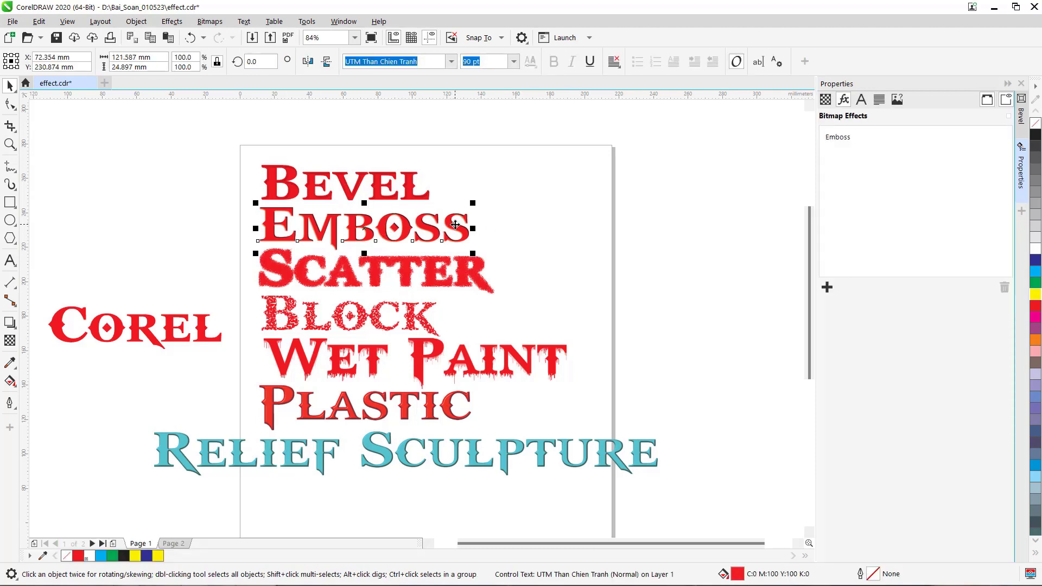
left_click(584, 209)
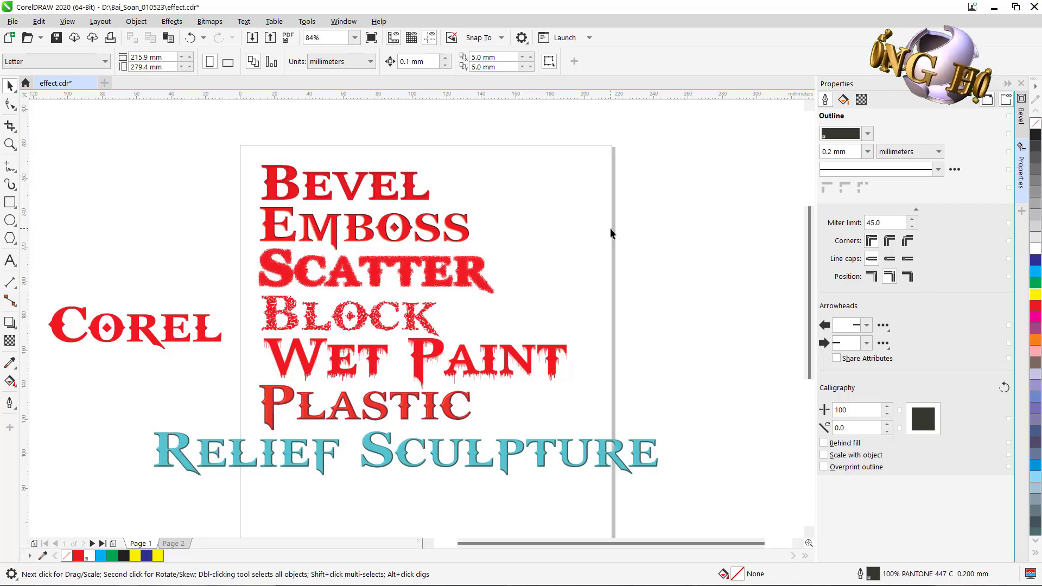
- On Page 2, duplicate the corn photo horizontally to the right of the original, at about X 261.2, Y 139.7 mm
left_click(173, 543)
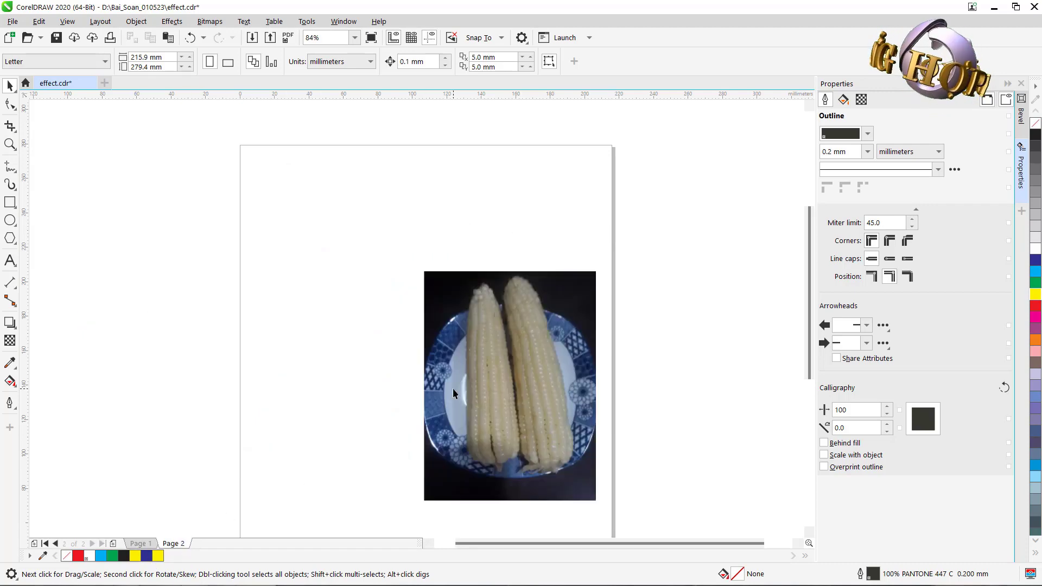
key("shift+F2")
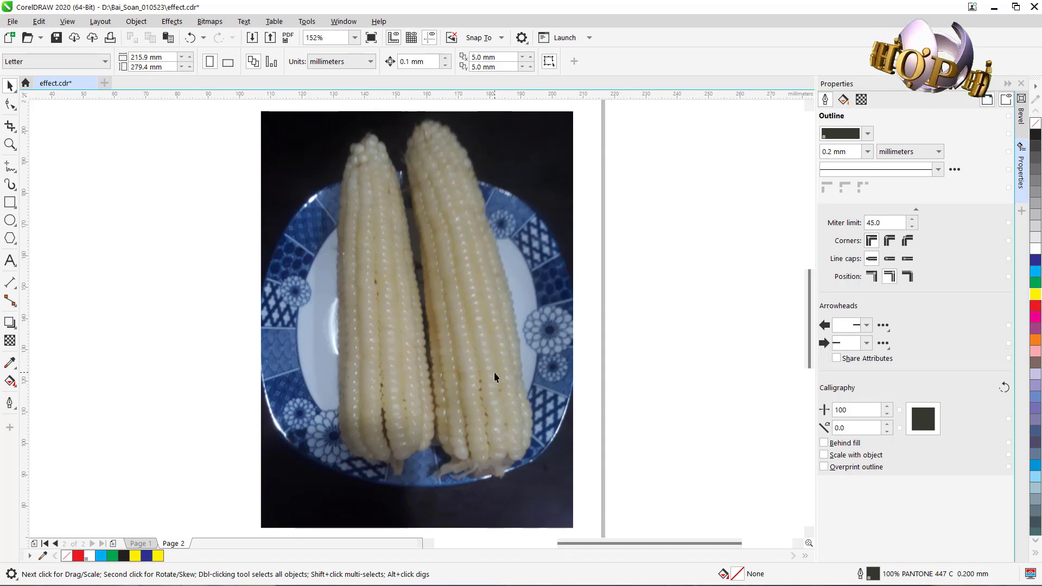
left_click(447, 307)
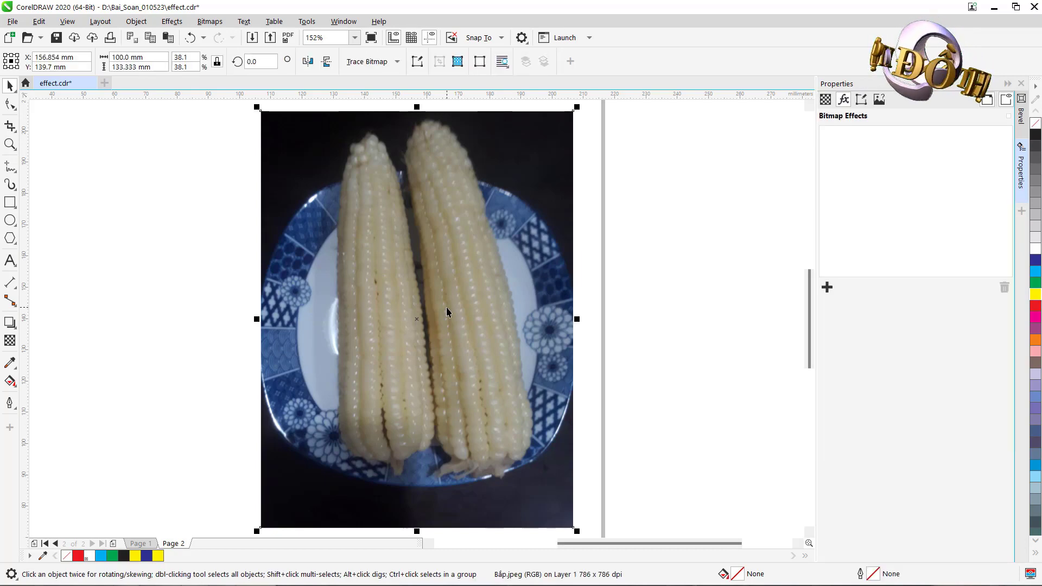
left_click(656, 301)
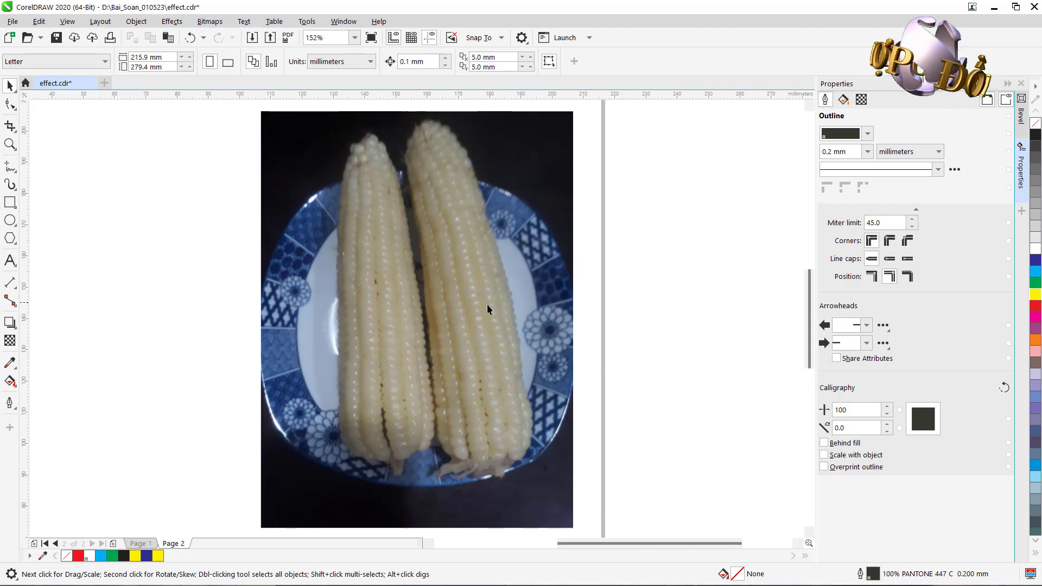
left_click(443, 313)
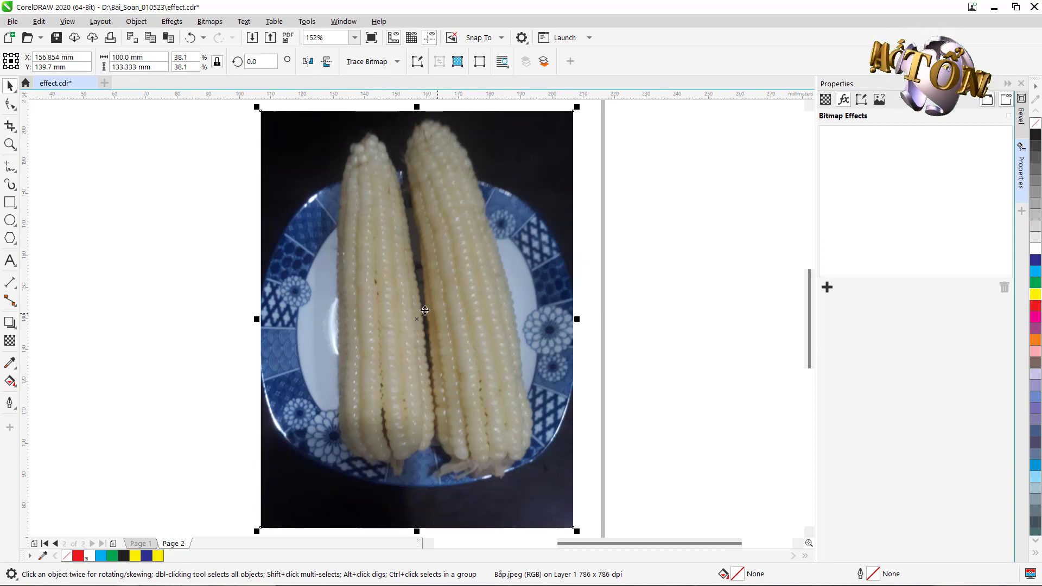
left_click_drag(421, 308, 744, 300)
scroll(744, 298, "right", 3)
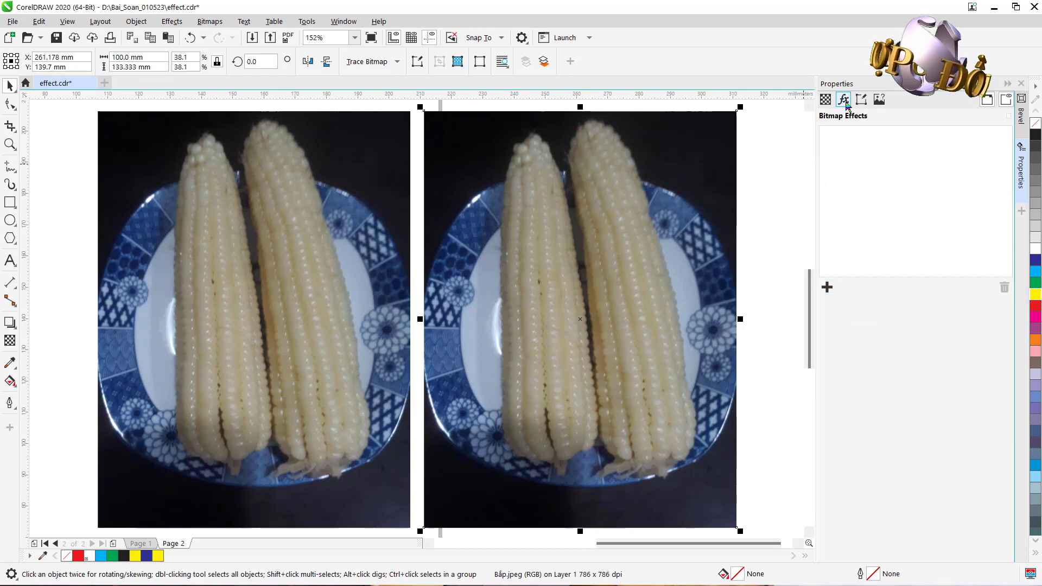
- Add the Plastic texture effect to the copied corn photo and reset its settings to the defaults
left_click(828, 287)
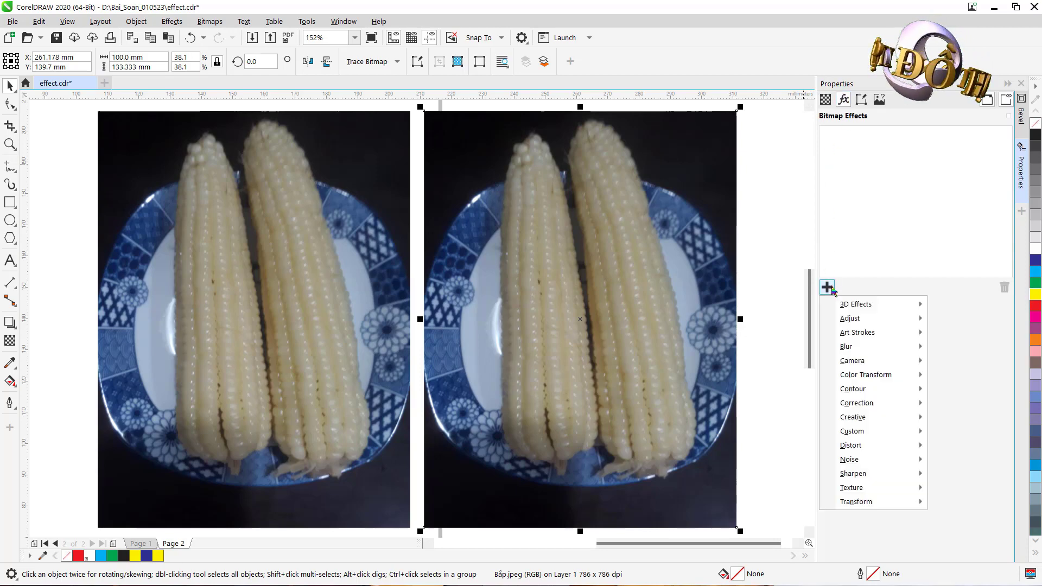
mouse_move(862, 487)
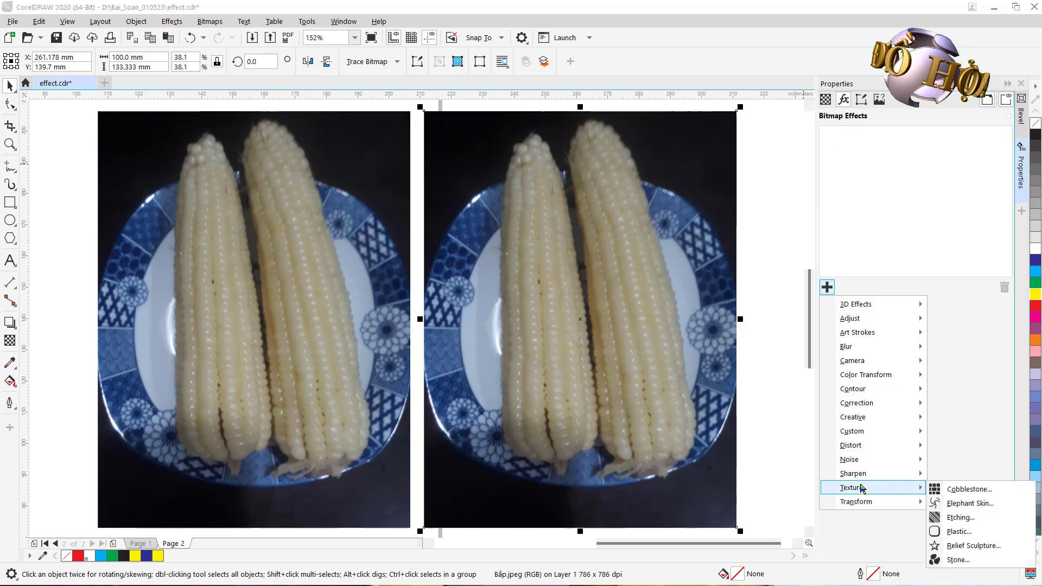
left_click(977, 537)
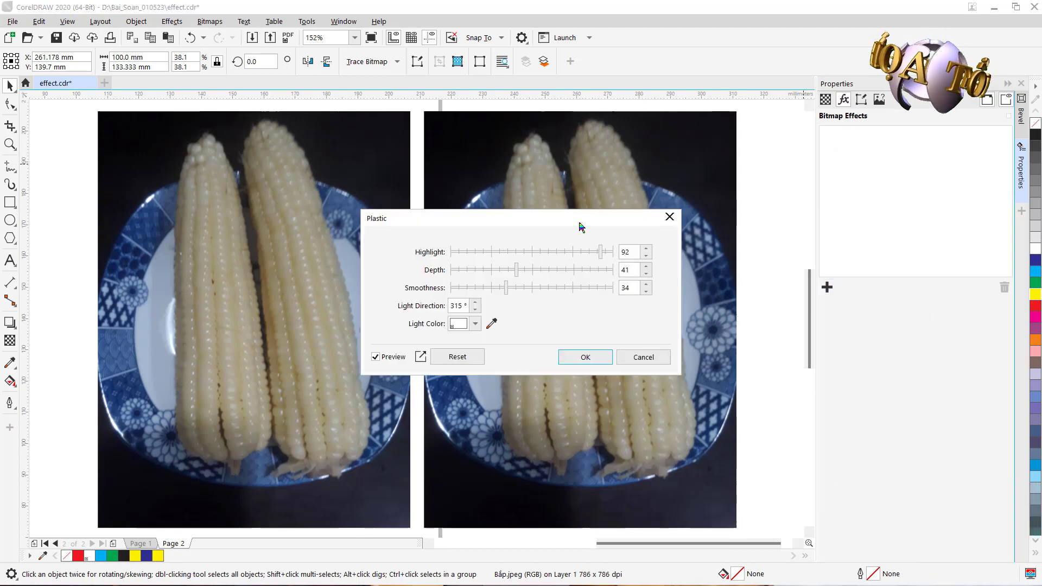
left_click_drag(510, 238, 688, 359)
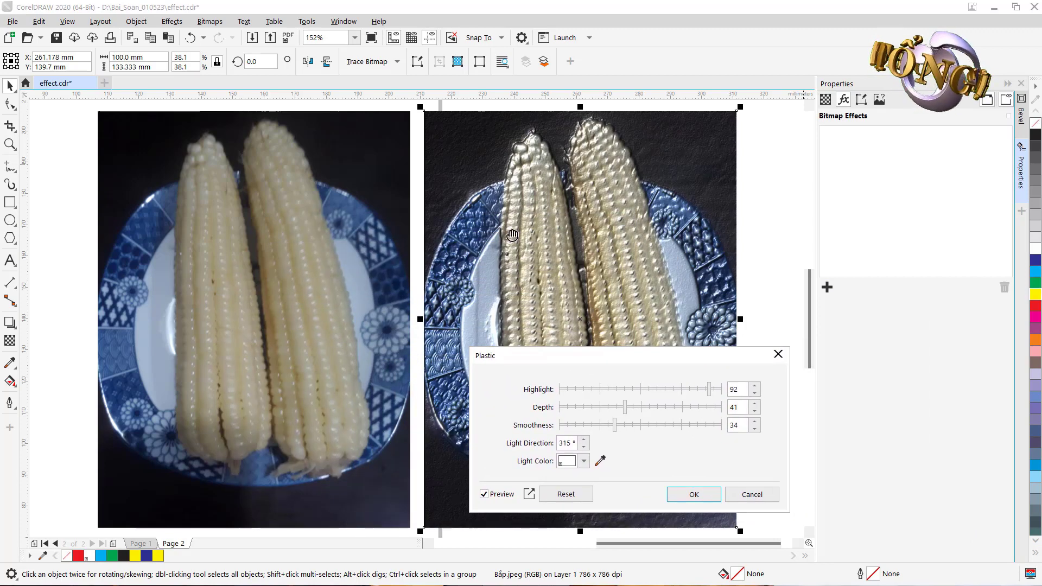
left_click(565, 494)
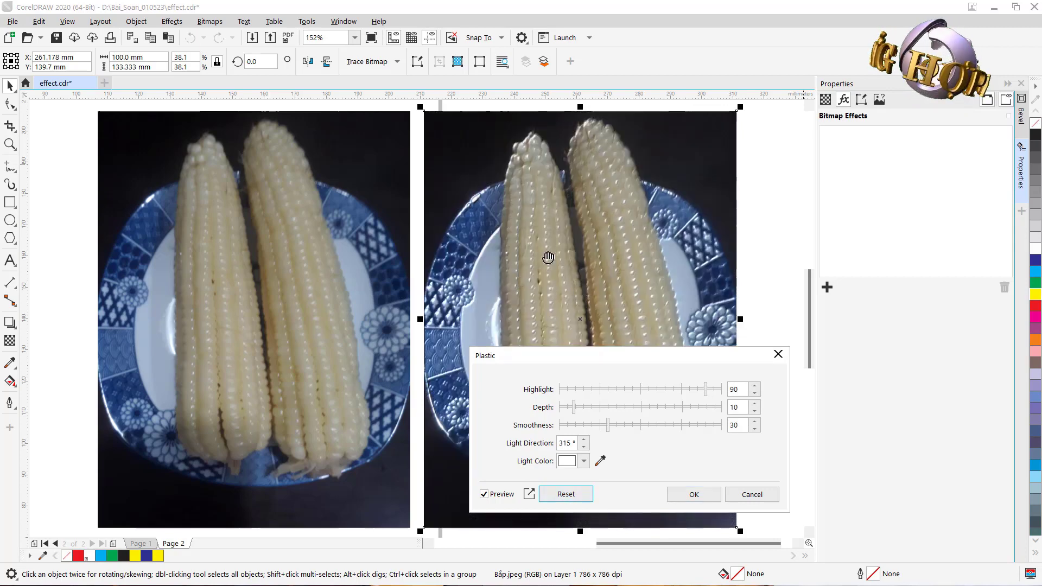
- Set the Plastic effect's depth to 15 and smoothness to 37, apply it to the copied photo, and deselect the photo
left_click_drag(593, 358, 580, 361)
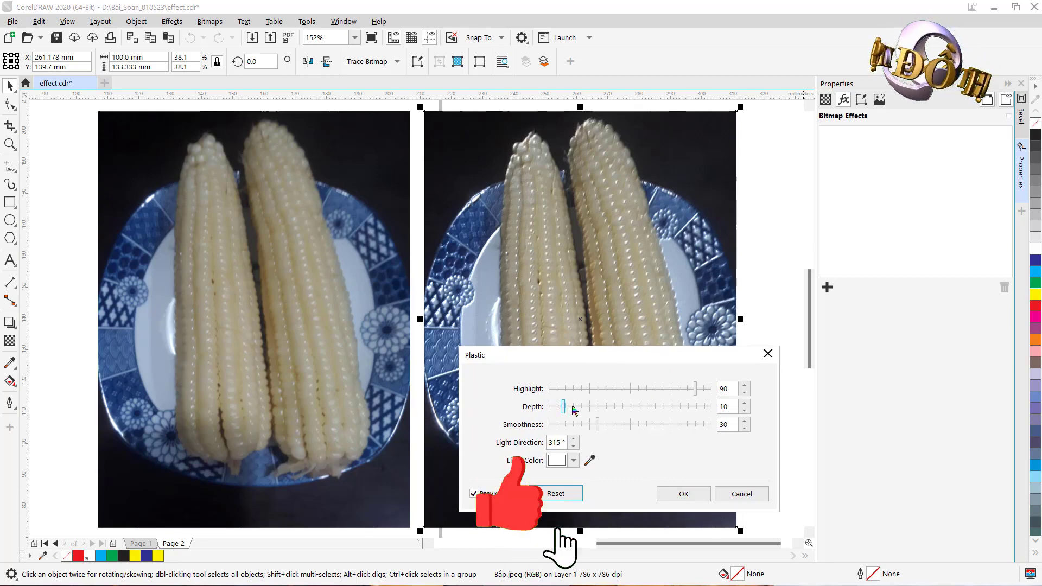
left_click(573, 408)
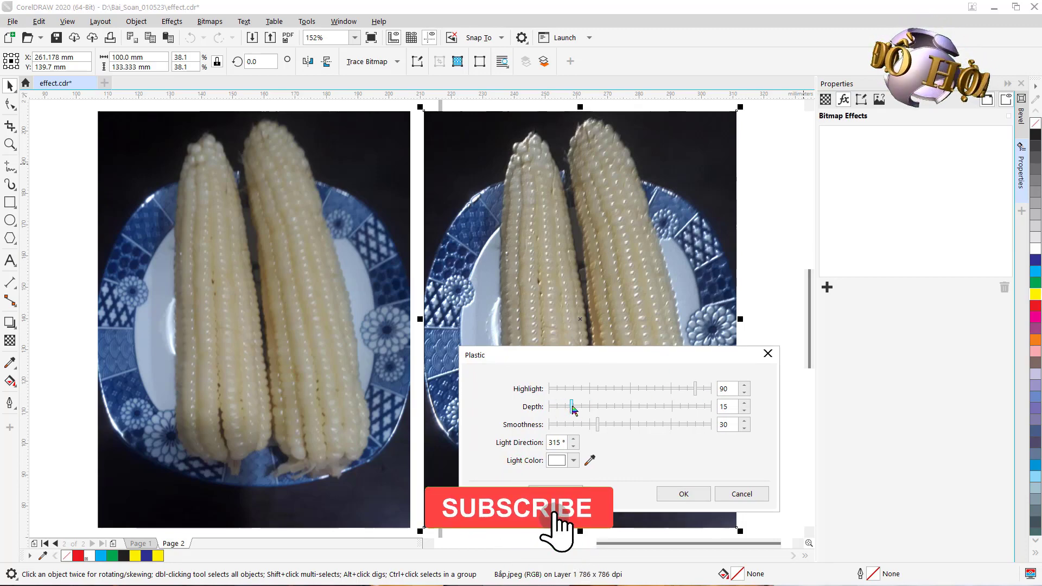
left_click_drag(582, 356, 541, 372)
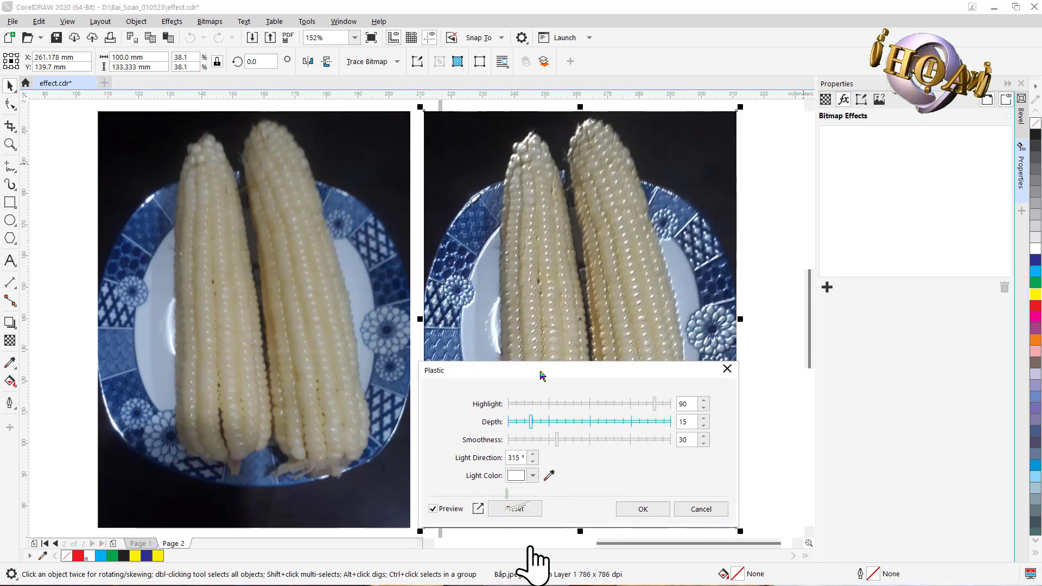
left_click(569, 440)
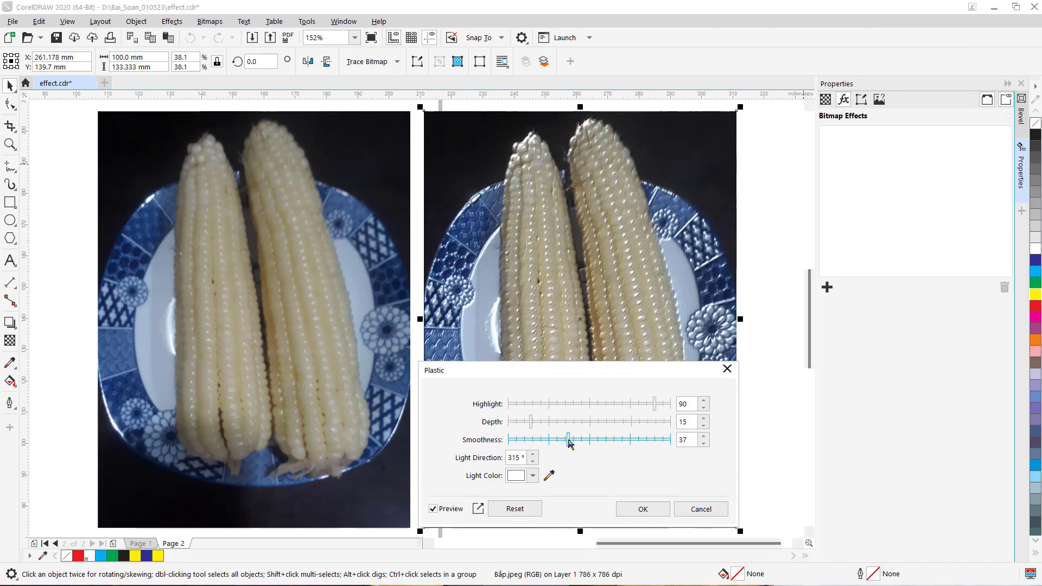
left_click(644, 508)
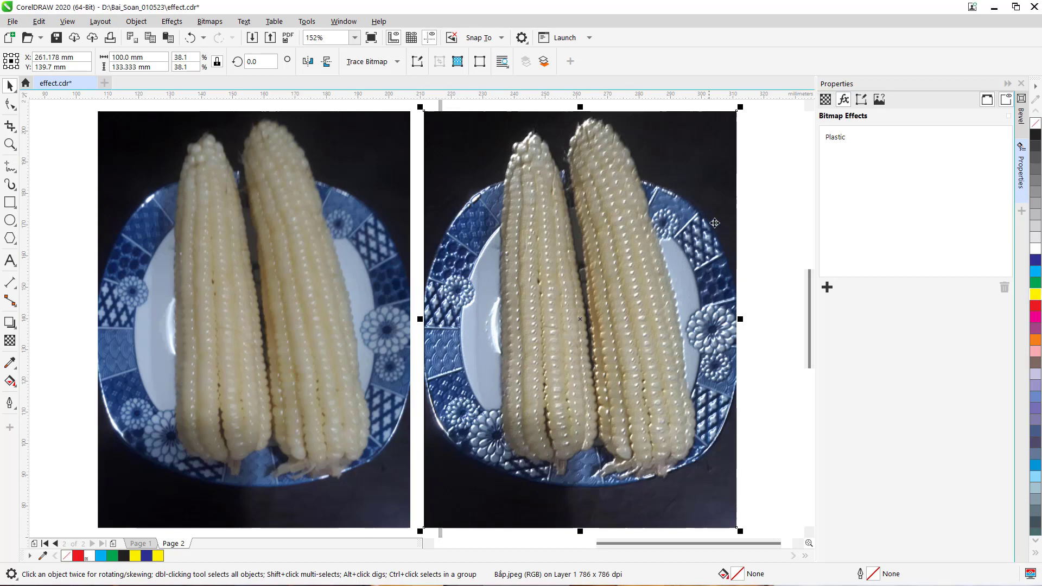
left_click(768, 236)
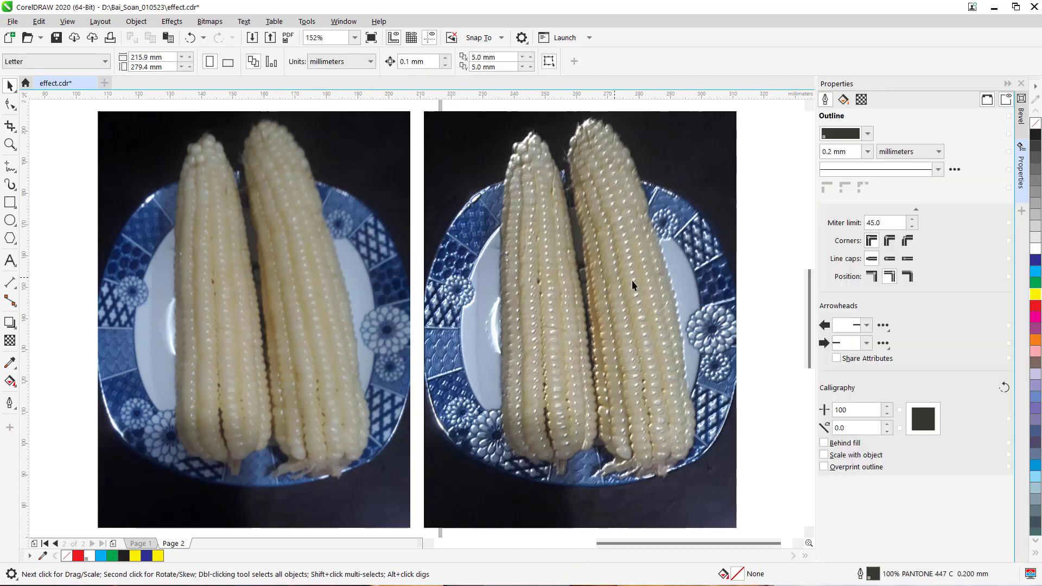